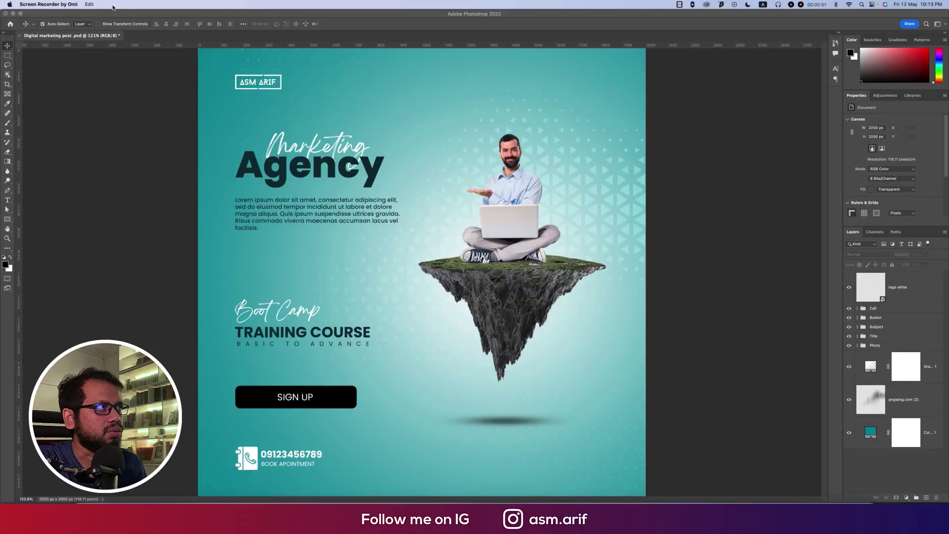
- Create a new RGB document named SM, 2000 x 2000 pixels, transparent background, with resolution 200 pixels/centimeter
left_click(144, 148)
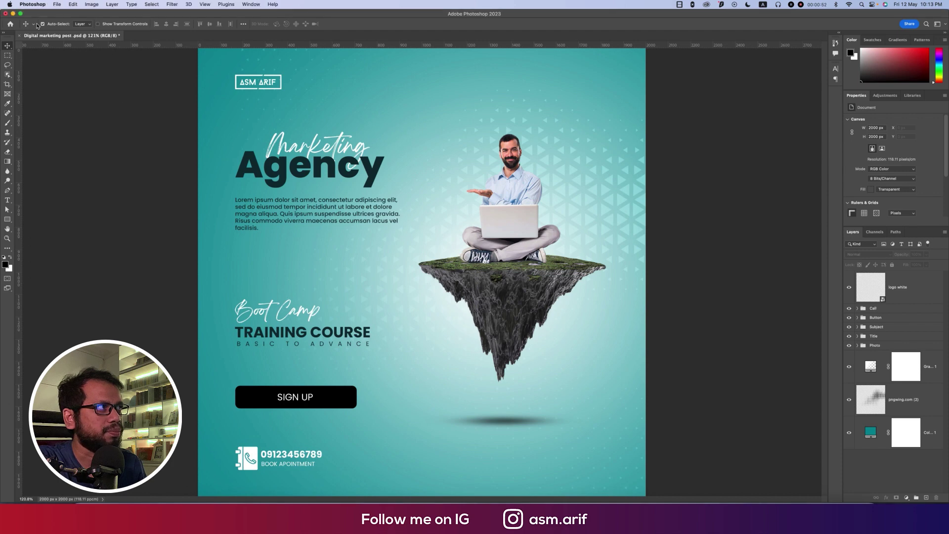
left_click(57, 4)
left_click(69, 14)
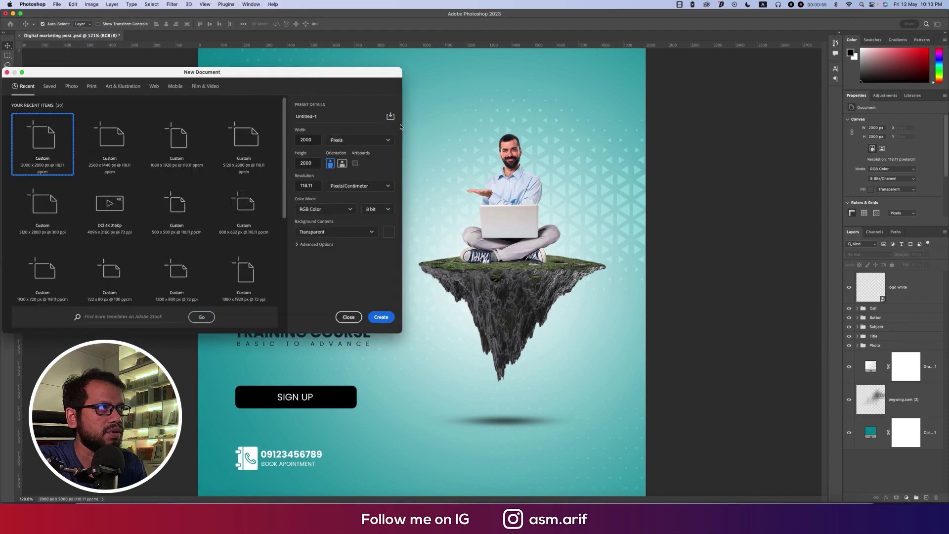
left_click_drag(222, 80, 399, 66)
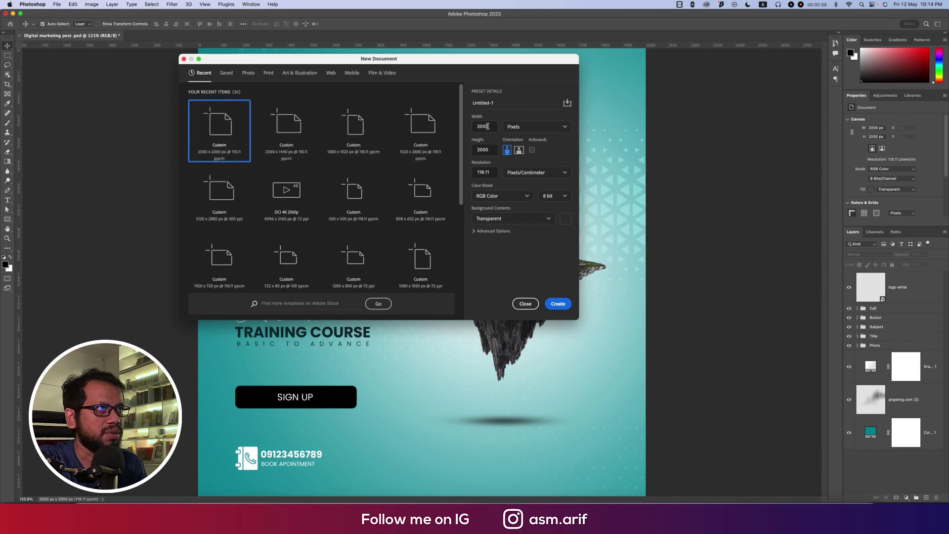
key("shift+Tab")
type("s")
left_click(491, 155)
key("Tab")
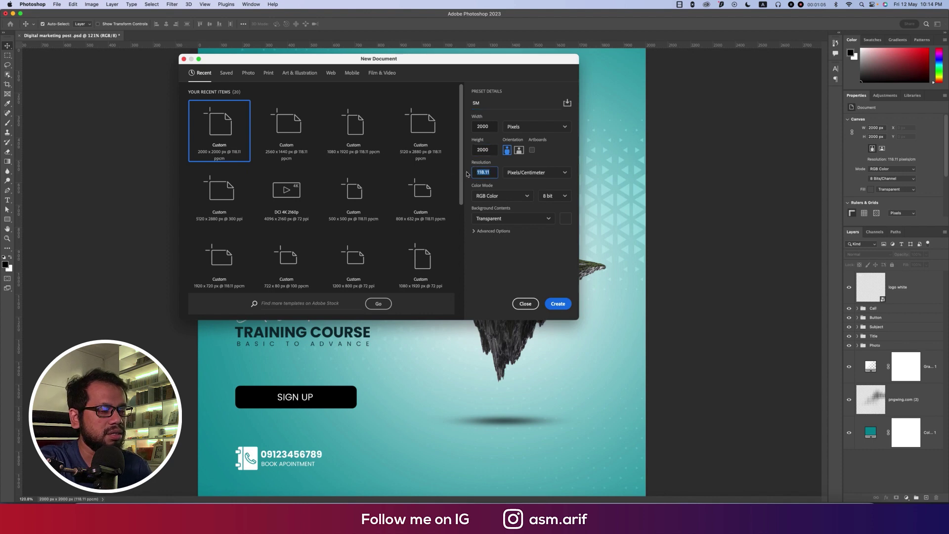
type("200")
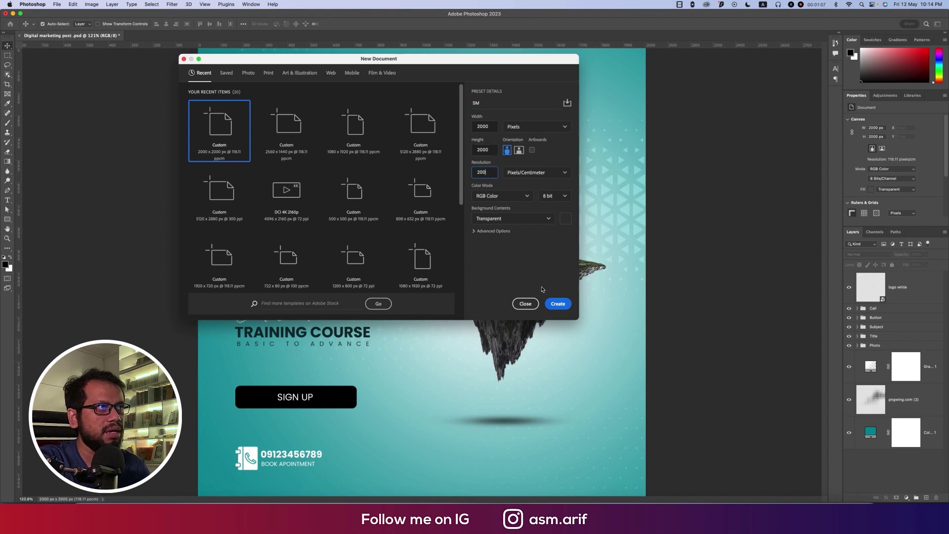
left_click(558, 304)
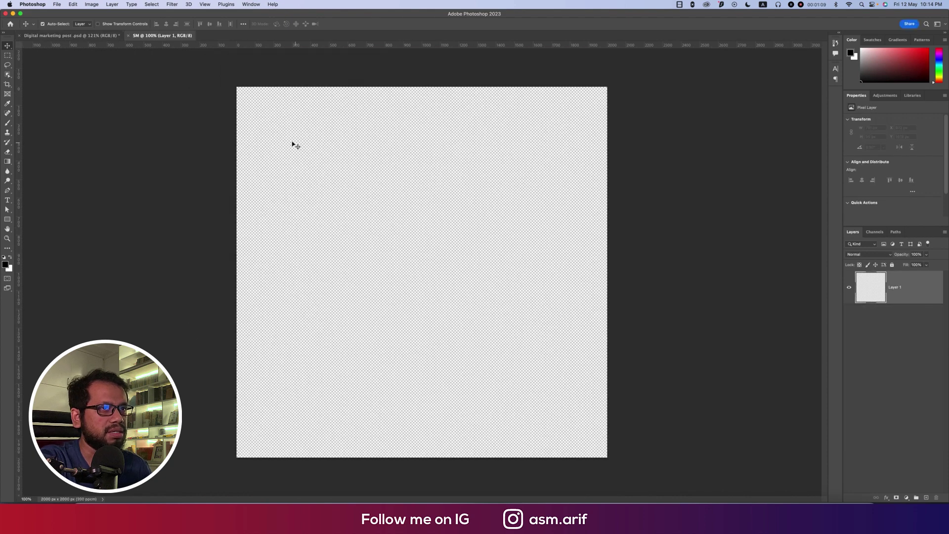
- Add a solid color fill layer in teal #0196a3 as the background
left_click(916, 497)
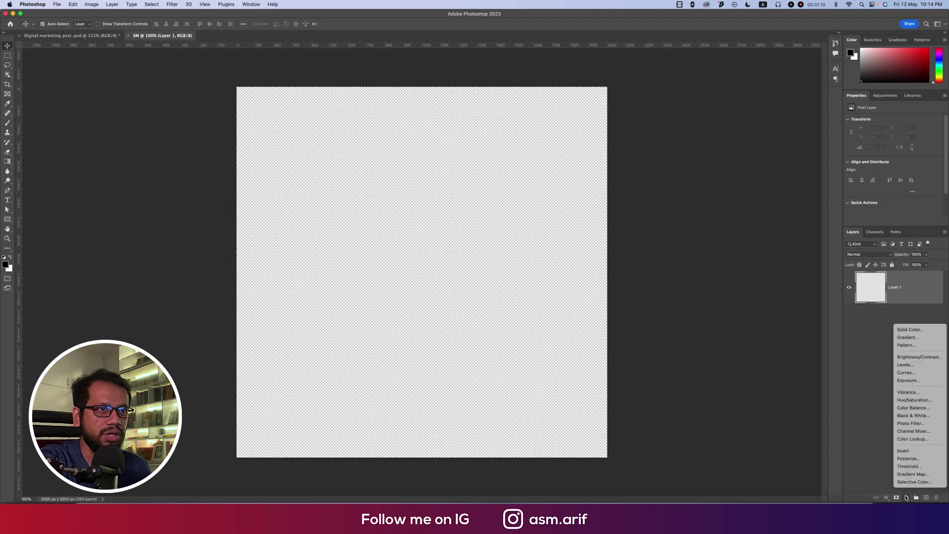
left_click(912, 328)
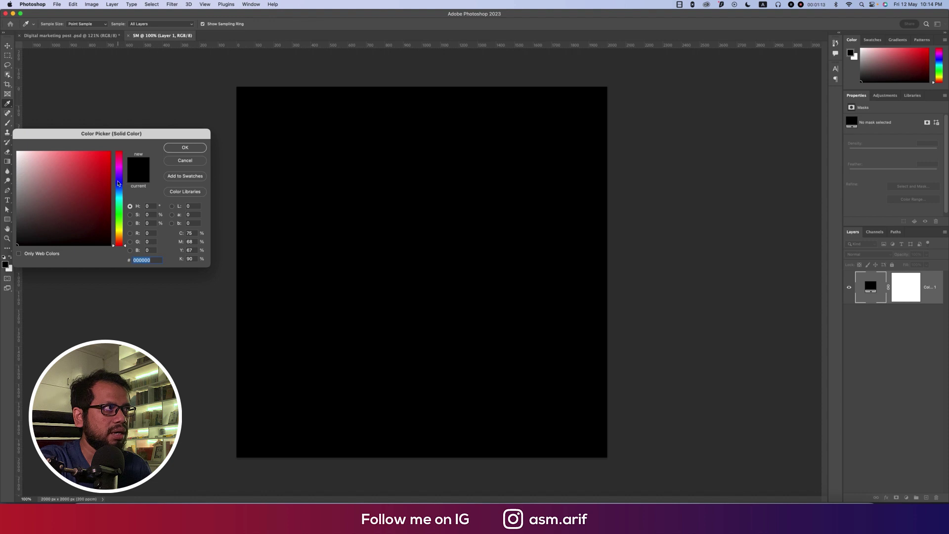
left_click_drag(122, 194, 119, 193)
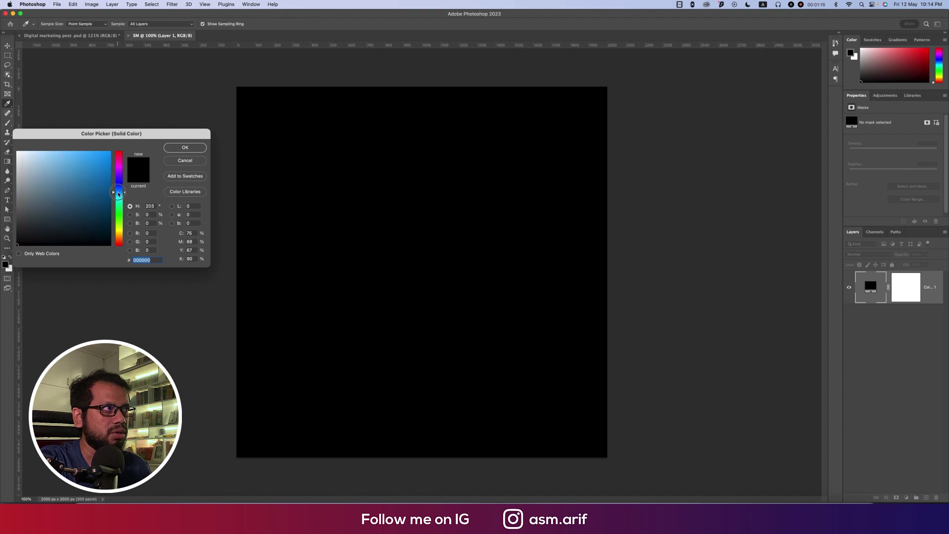
left_click(110, 185)
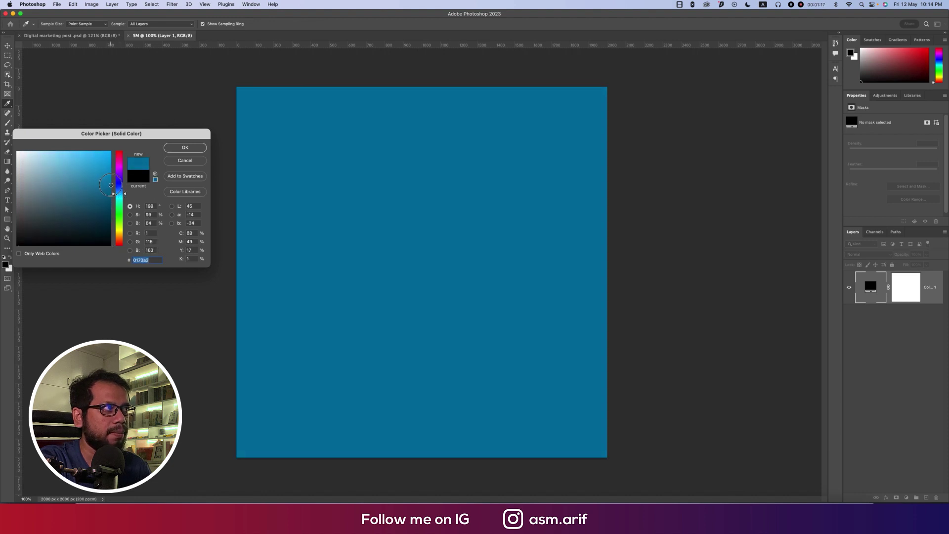
left_click_drag(119, 193, 119, 197)
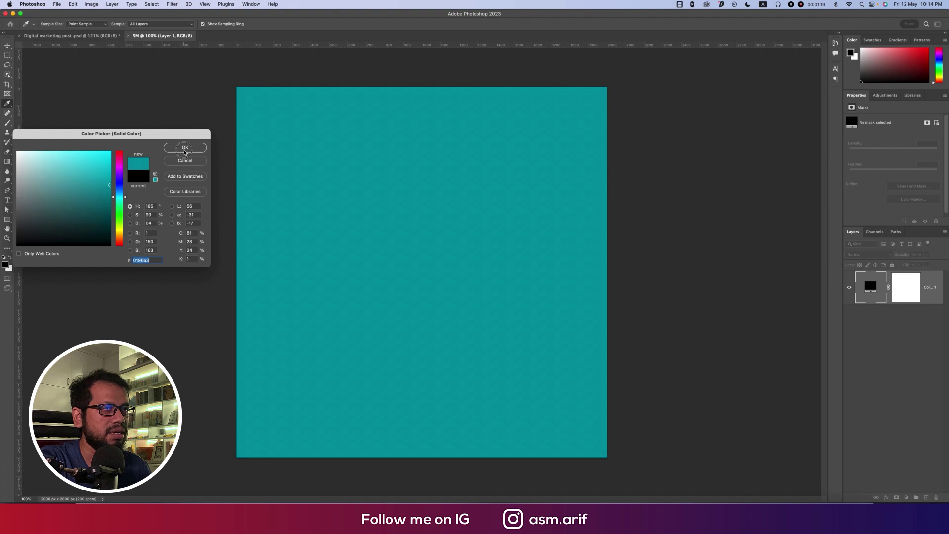
left_click(184, 148)
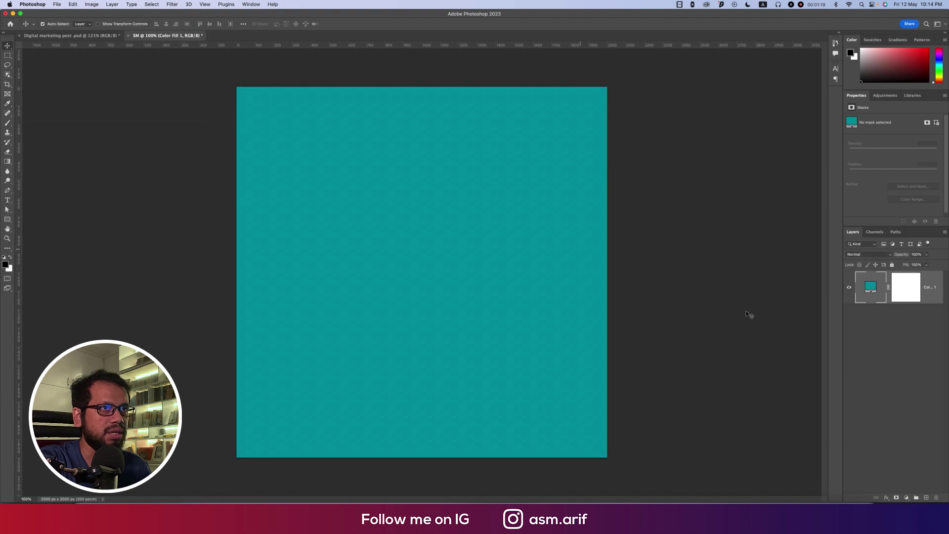
left_click(907, 497)
left_click(903, 338)
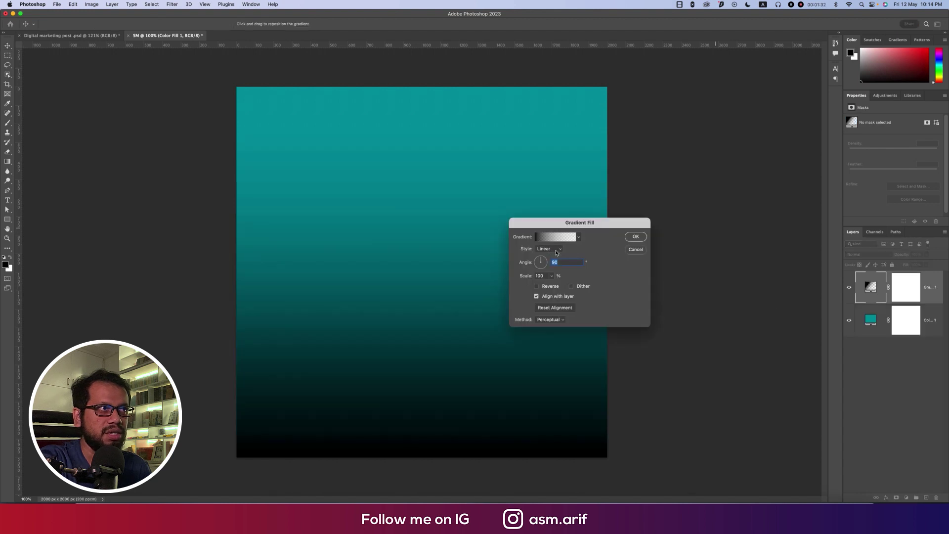
left_click(555, 252)
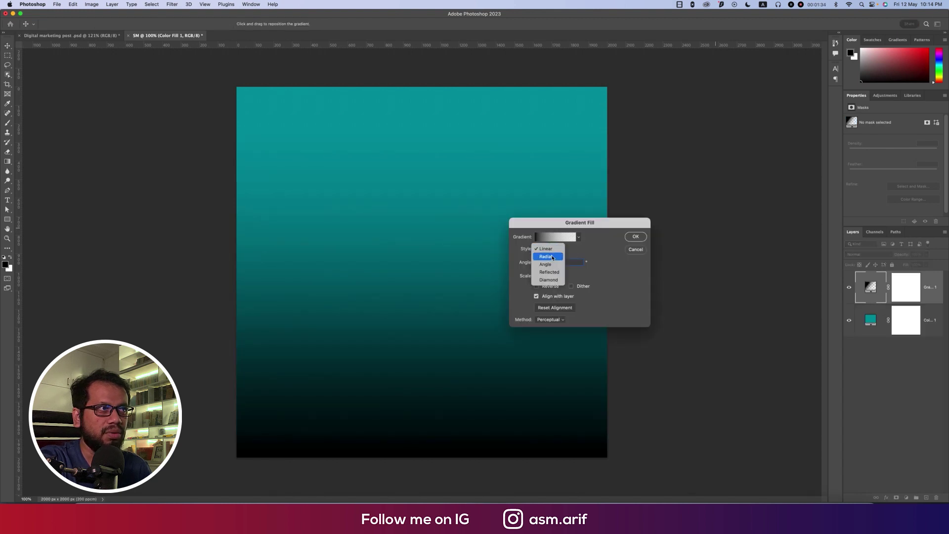
left_click(546, 256)
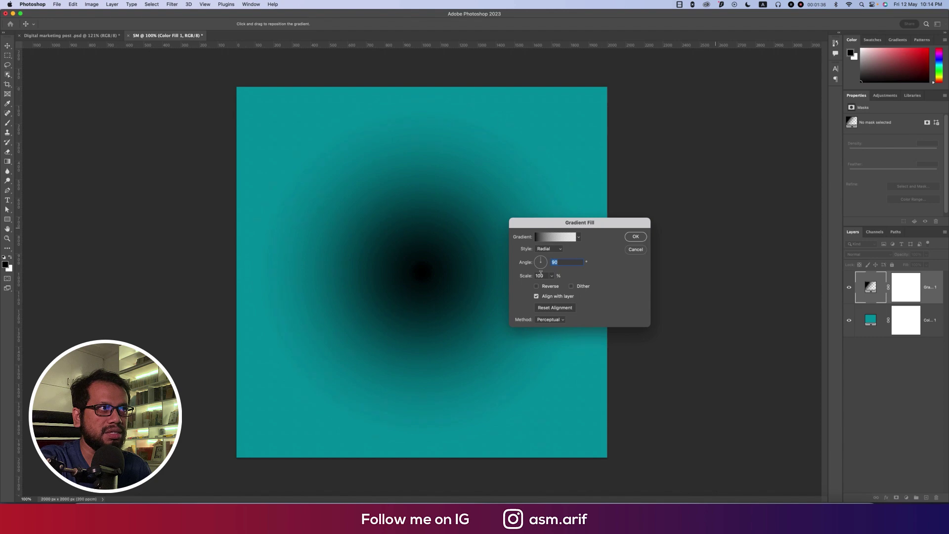
left_click(553, 238)
left_click(582, 334)
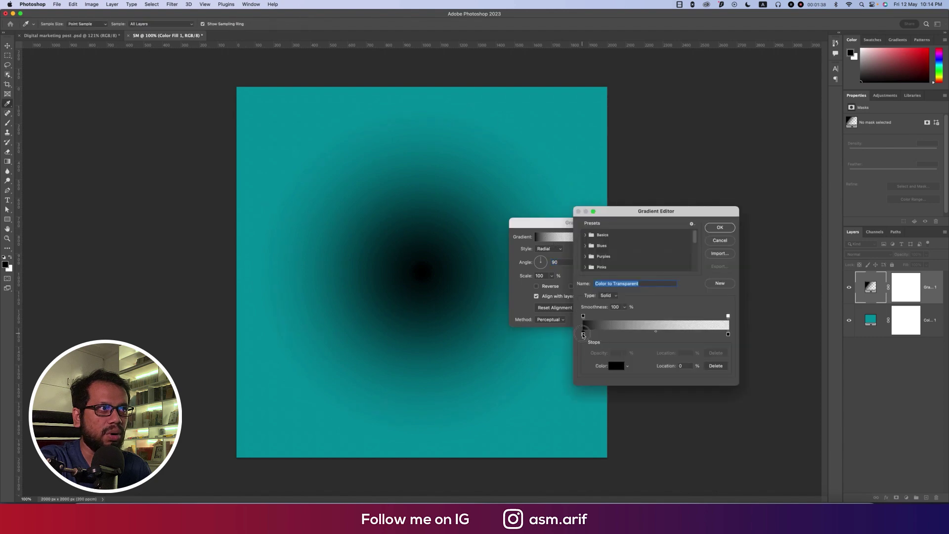
key("Return")
key("Escape")
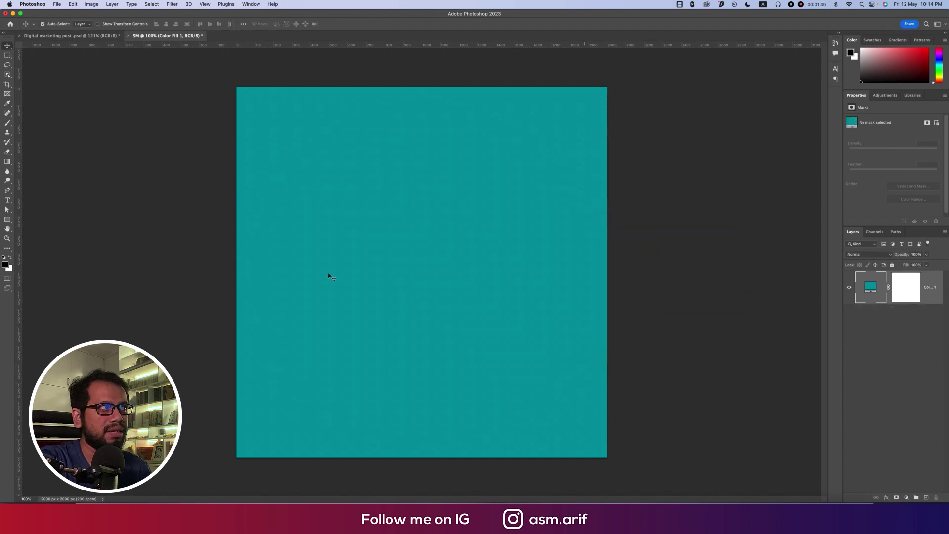
- Make white the foreground color and add a radial white-to-transparent gradient fill layer over the teal background
left_click(11, 258)
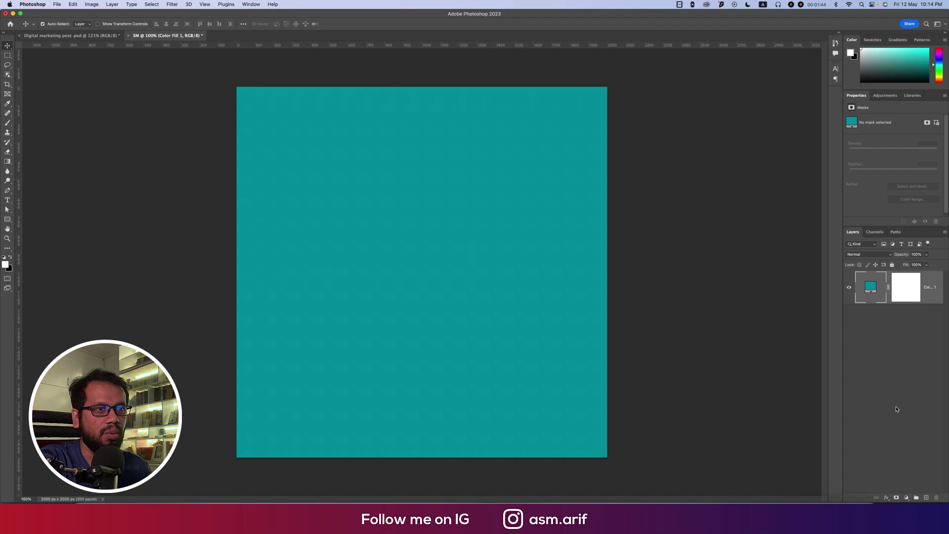
left_click(906, 497)
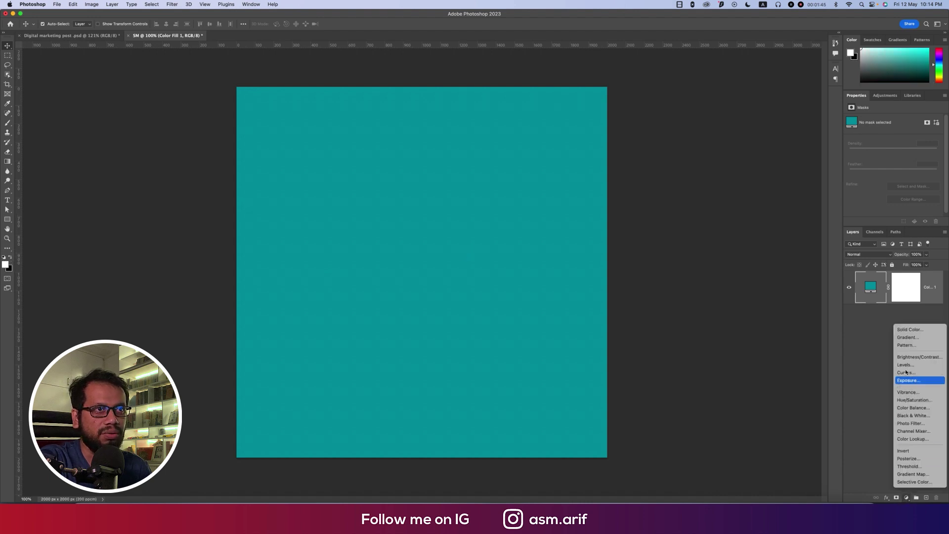
left_click(904, 334)
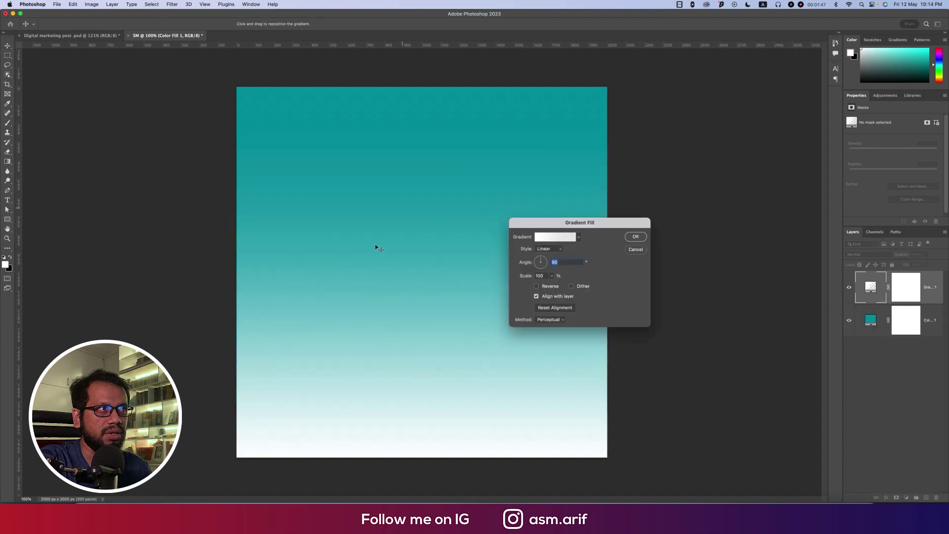
left_click(552, 250)
left_click(551, 257)
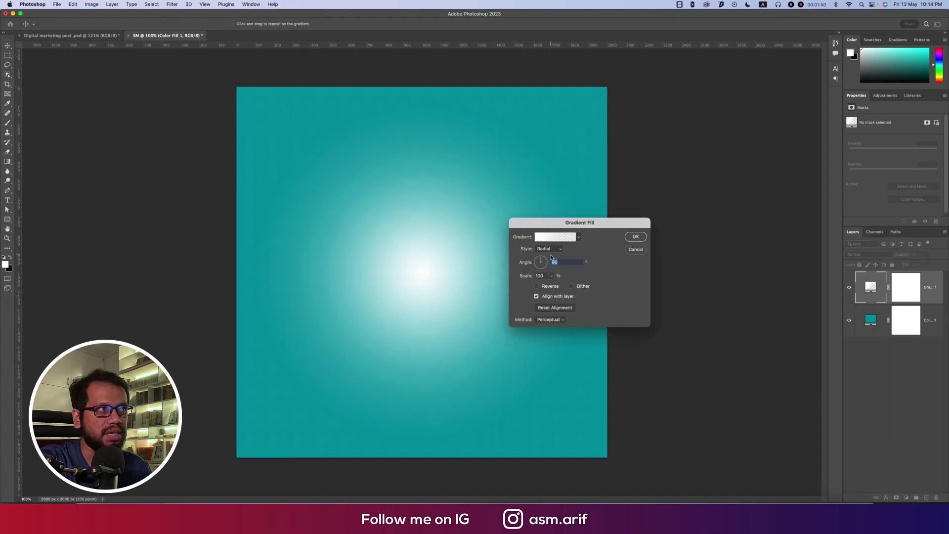
- Shift the radial gradient's glow to the right of the canvas centre and set its scale to 200% and angle to 0°
left_click_drag(404, 273, 478, 268)
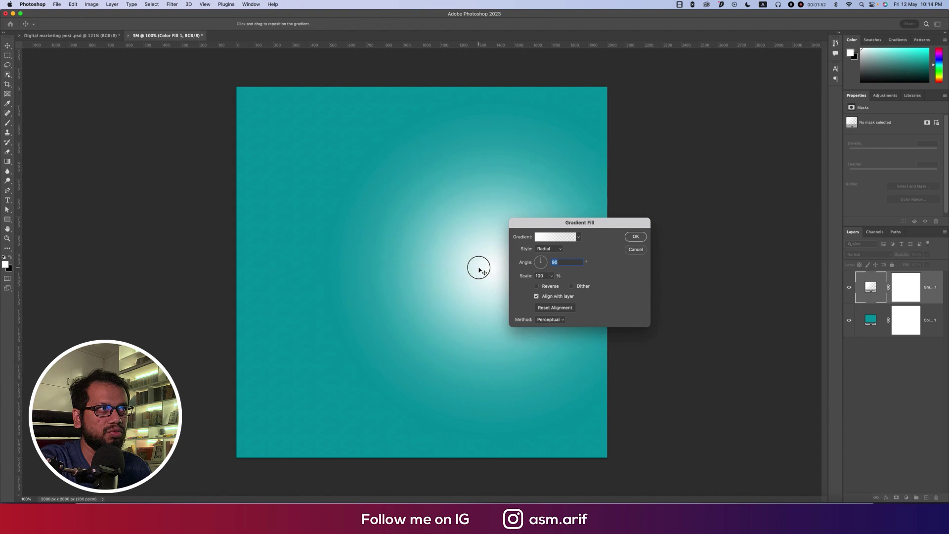
left_click(517, 277)
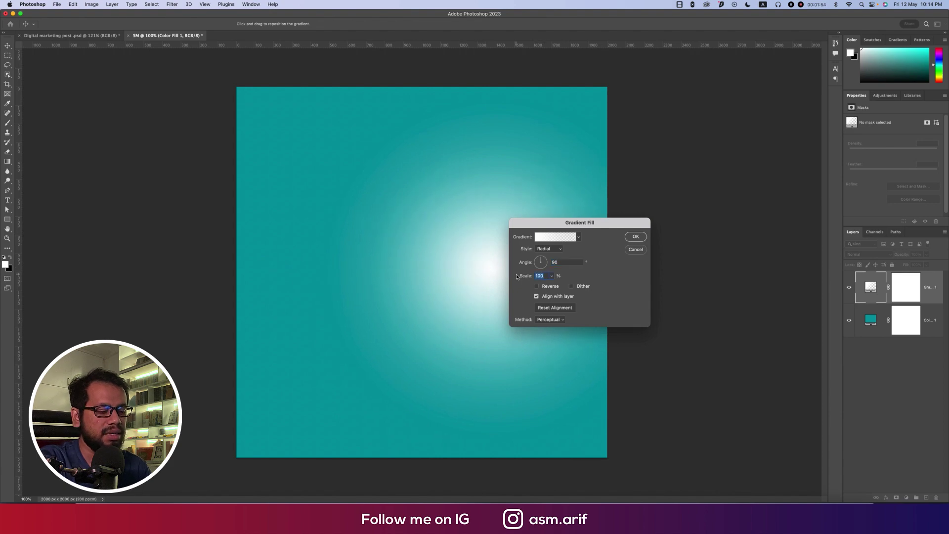
type("200")
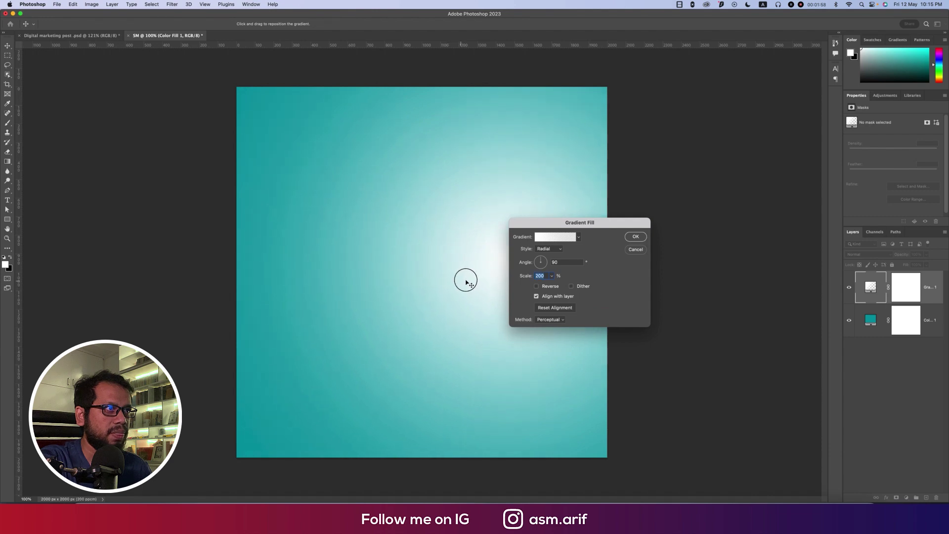
left_click(558, 262)
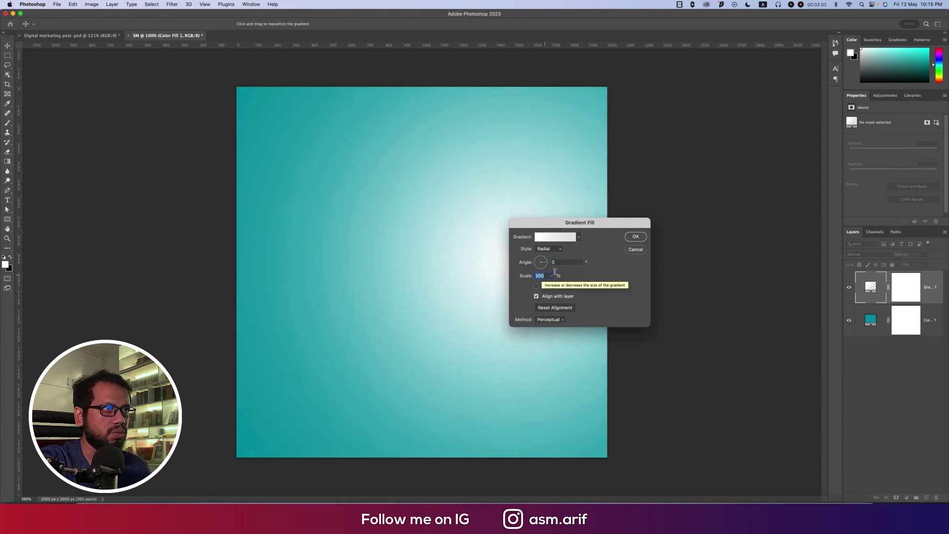
left_click(634, 237)
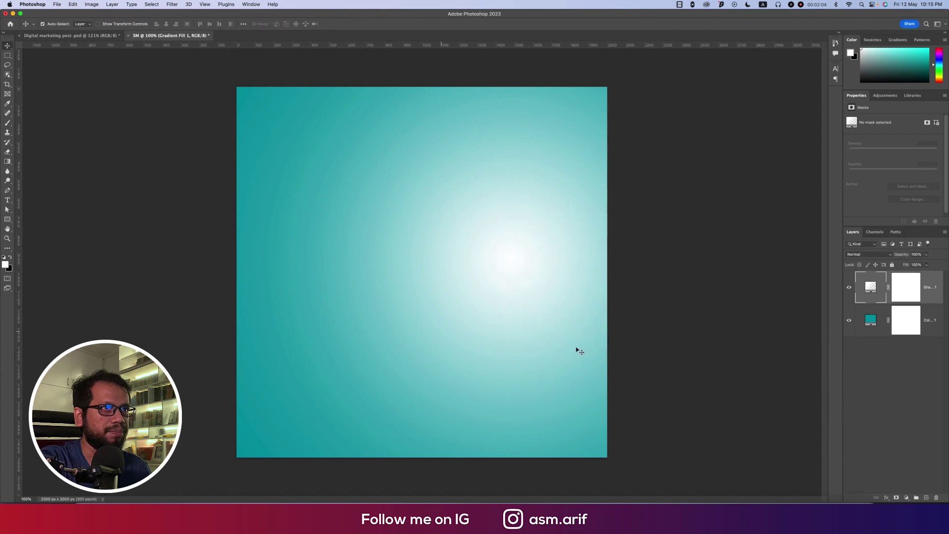
- Change the solid color fill layer to the darker teal #006a74
left_click(871, 323)
double_click(871, 321)
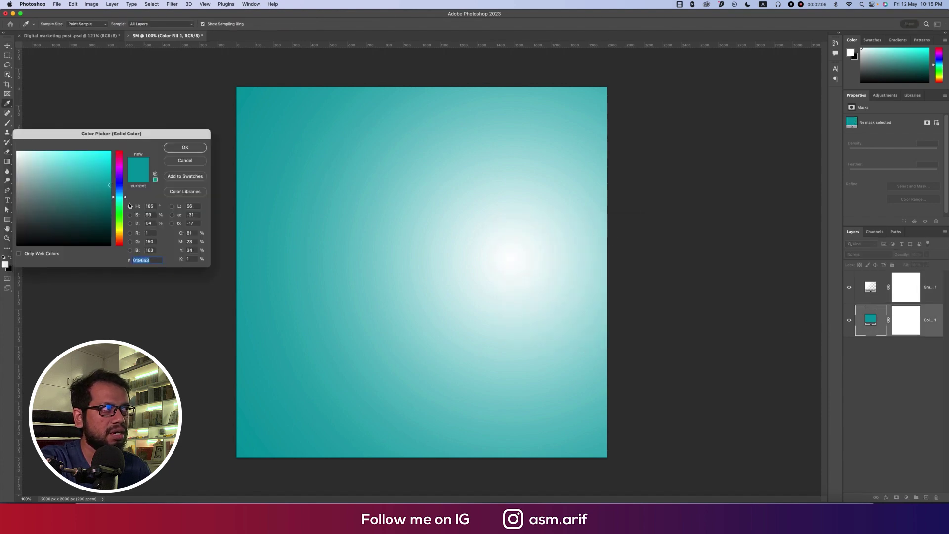
left_click(112, 203)
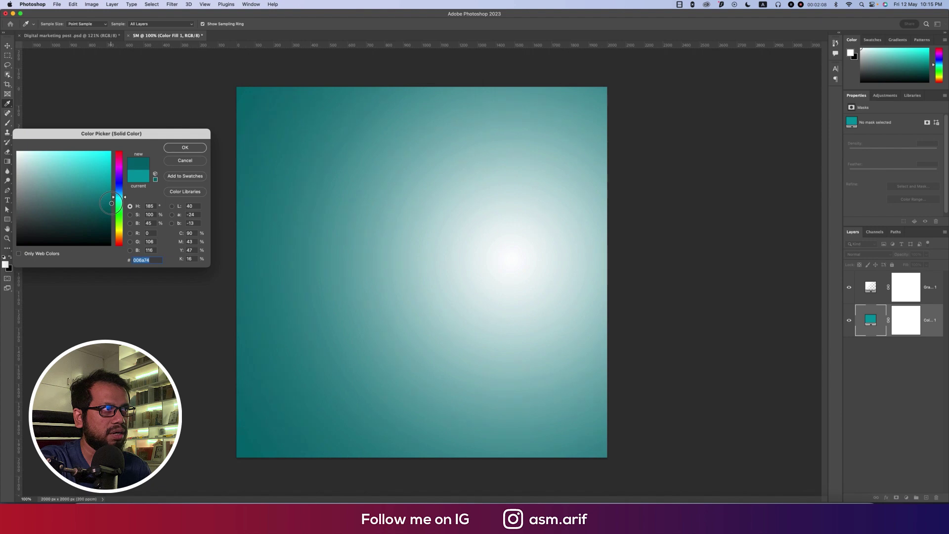
left_click(185, 147)
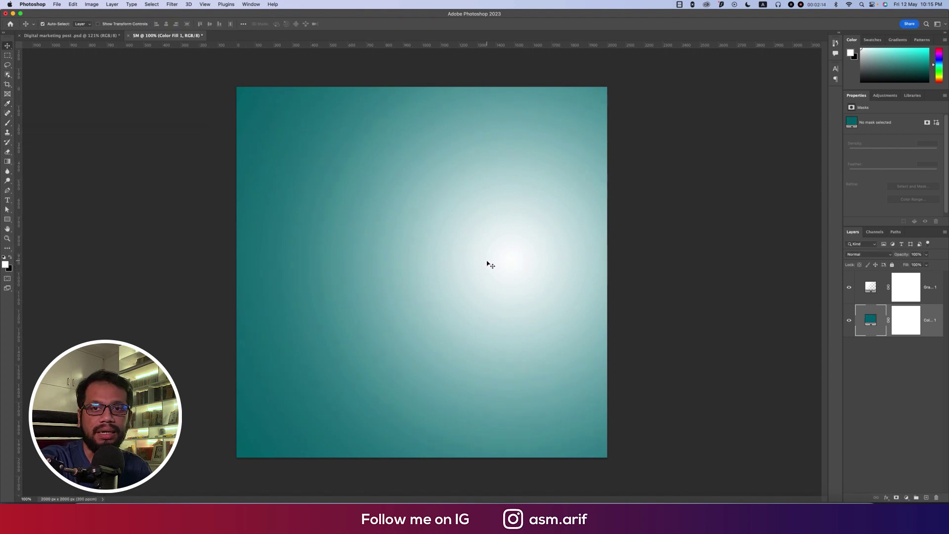
- After checking the reference design, place the pngwing.com floating rock image in SM, scaled to about 1219 px wide, right of centre
left_click(94, 36)
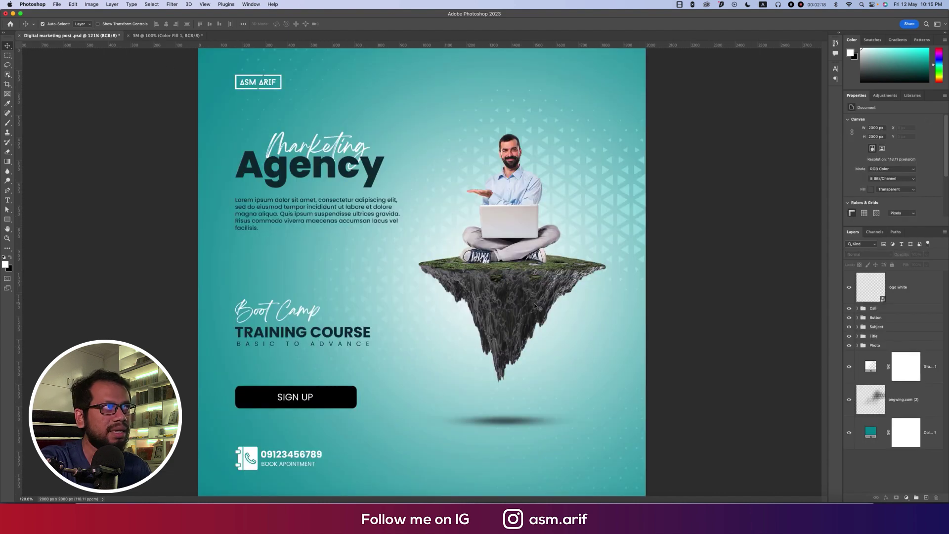
left_click(159, 35)
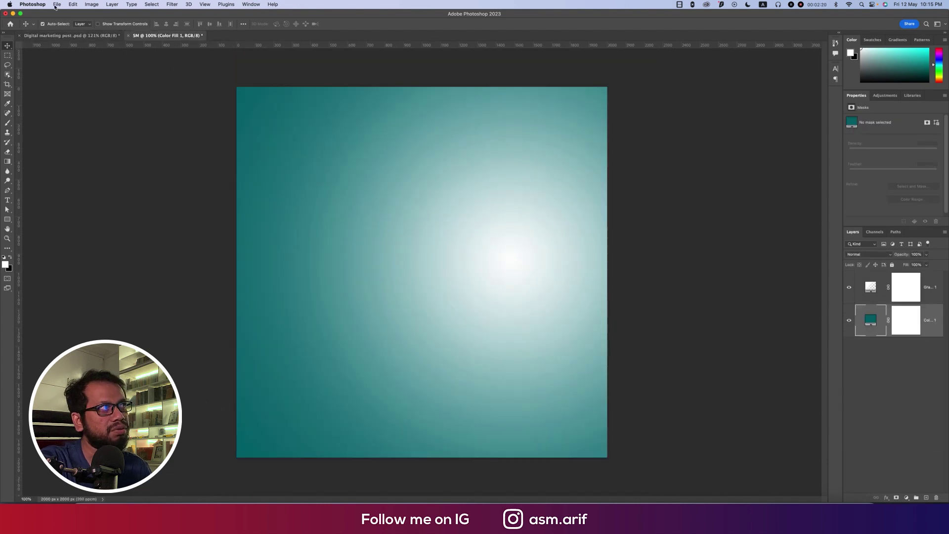
left_click(56, 4)
left_click(59, 140)
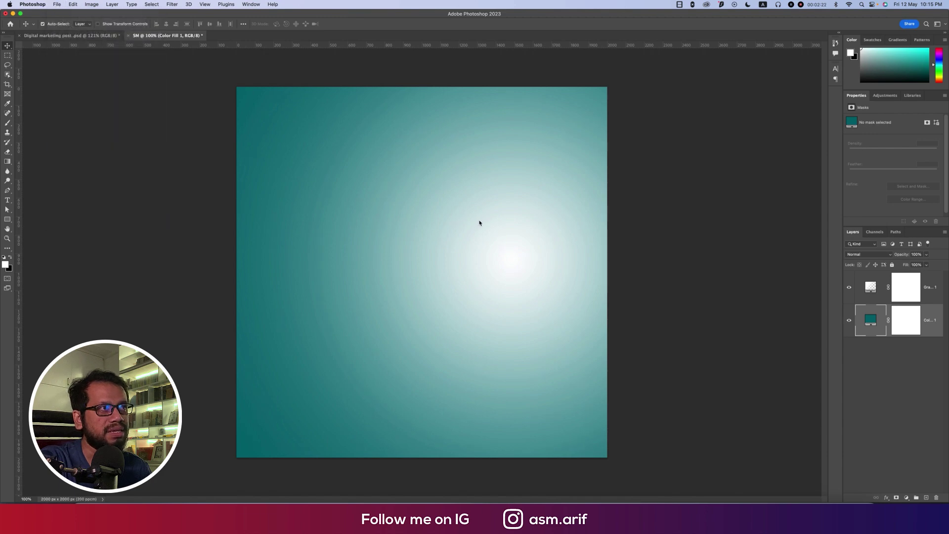
double_click(282, 82)
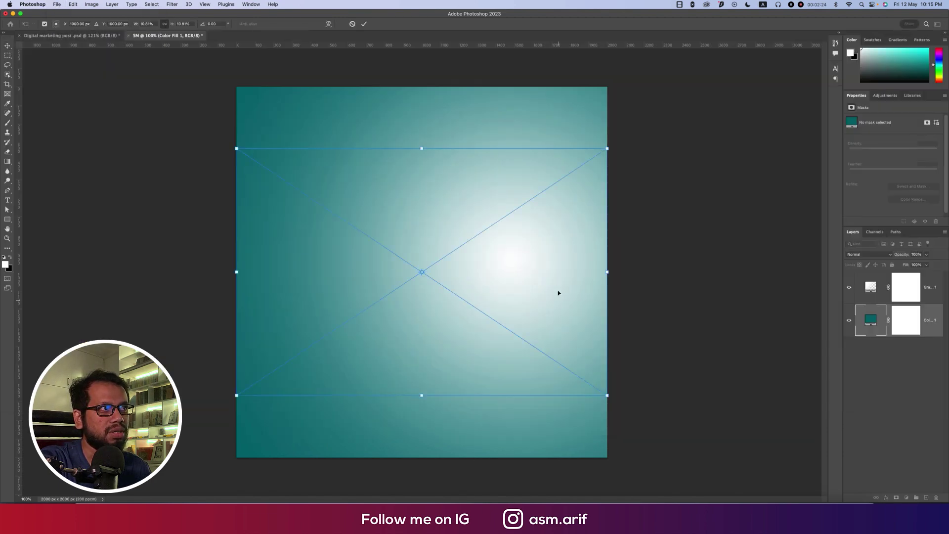
left_click_drag(239, 271, 347, 271)
key("Return")
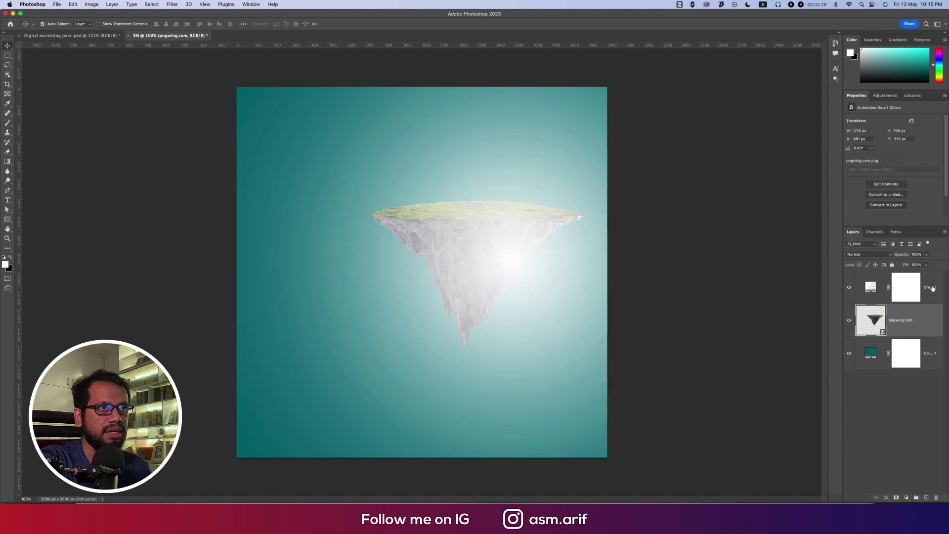
- Bring the floating rock layer above the radial gradient fill, lower it slightly and scale it down to about 995 px wide
double_click(932, 288)
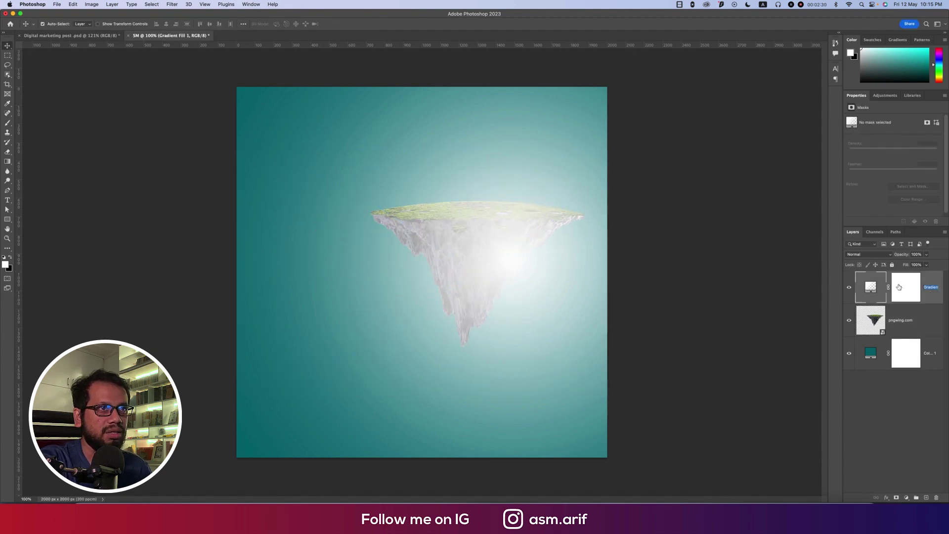
left_click_drag(902, 322, 903, 284)
left_click_drag(504, 229, 503, 254)
key("ctrl+t")
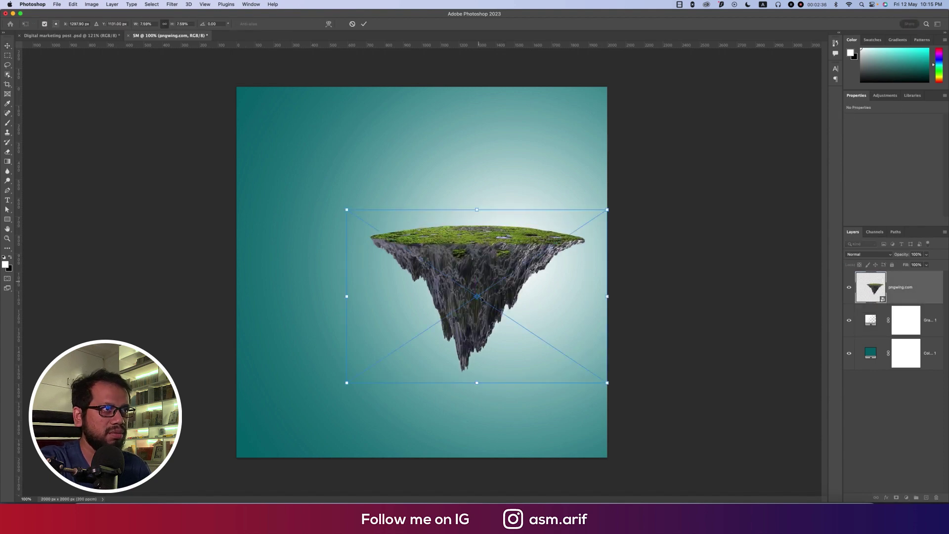
left_click_drag(607, 296, 539, 290)
key("Return")
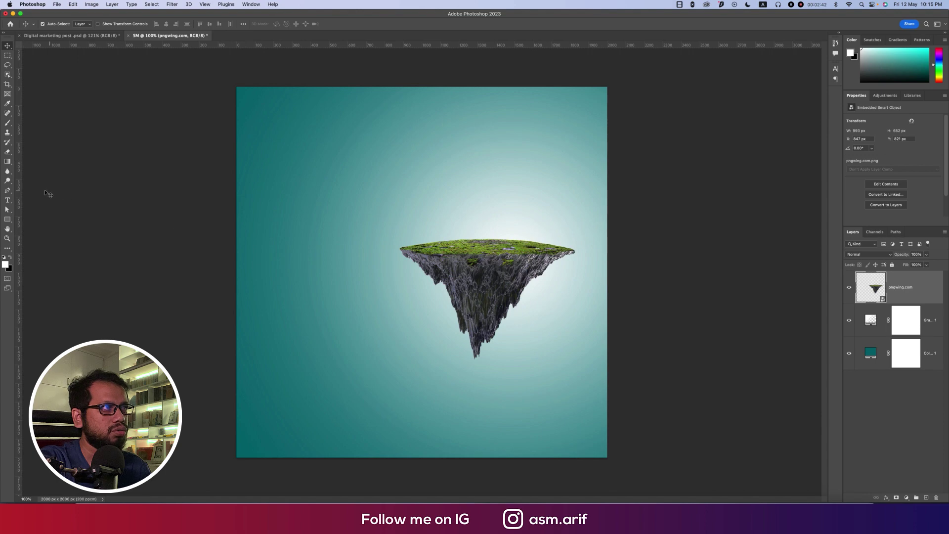
- Add a new layer above the gradient fill and paint one soft black brush dab about 810 px wide in the canvas's upper-left area
left_click(923, 322)
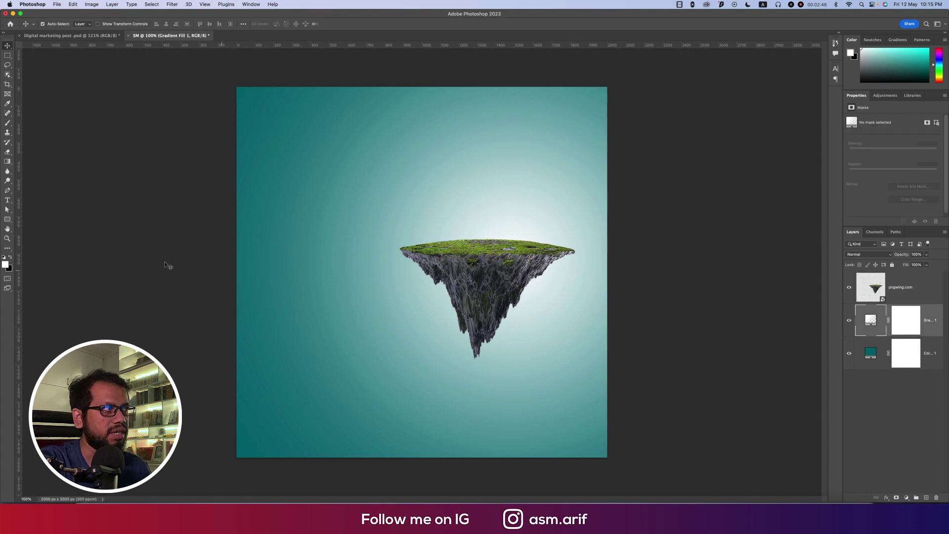
left_click(11, 257)
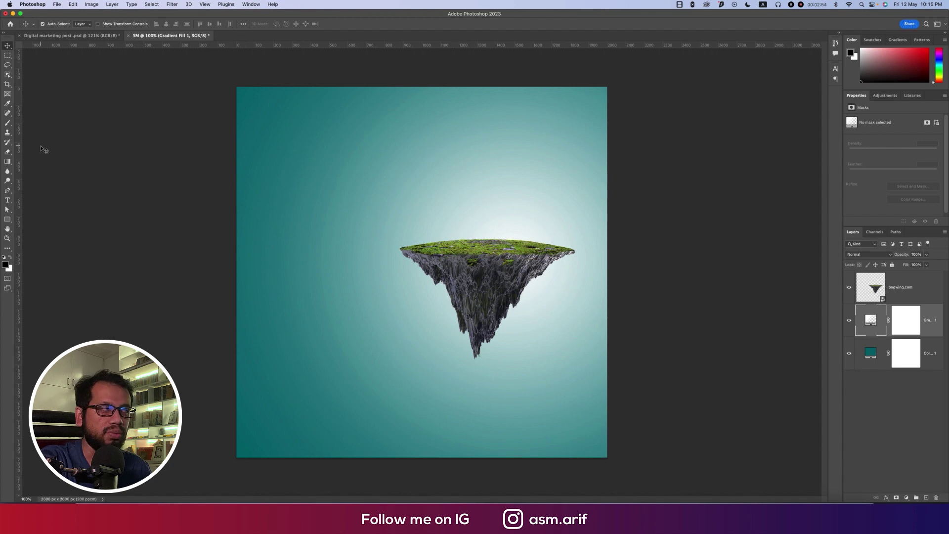
left_click(8, 122)
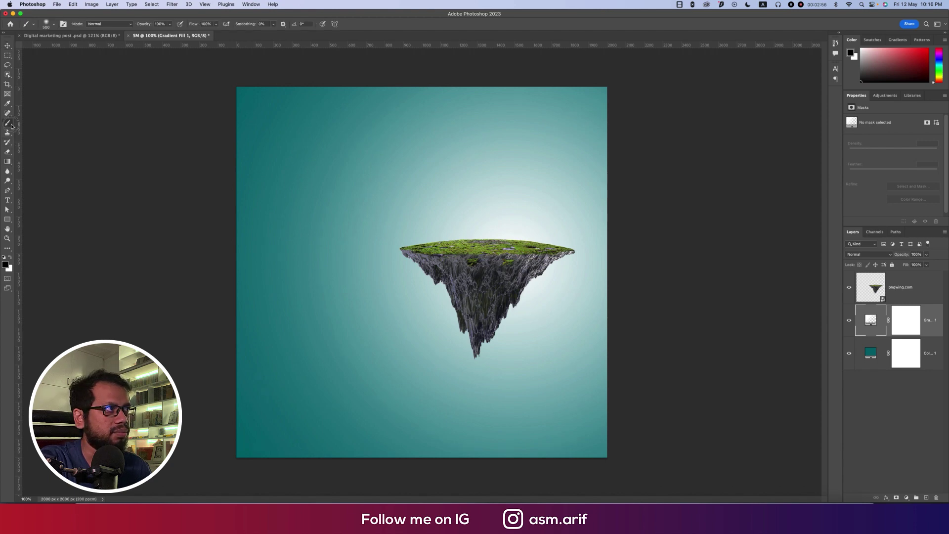
right_click(336, 165)
left_click(393, 229)
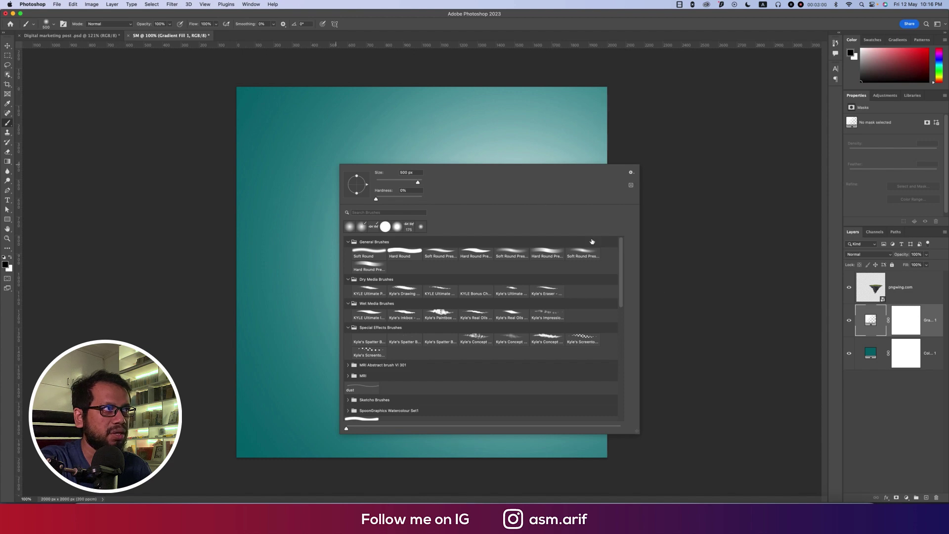
left_click(7, 46)
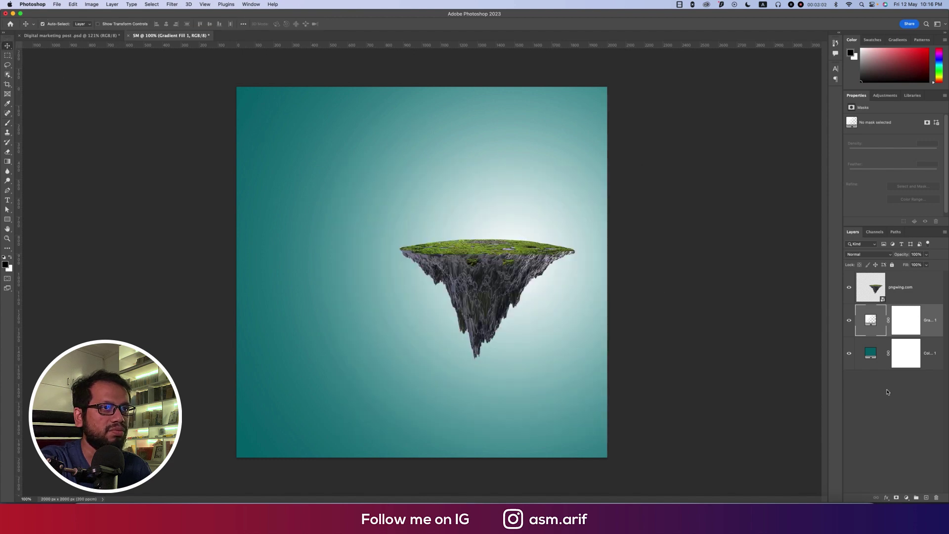
left_click(926, 497)
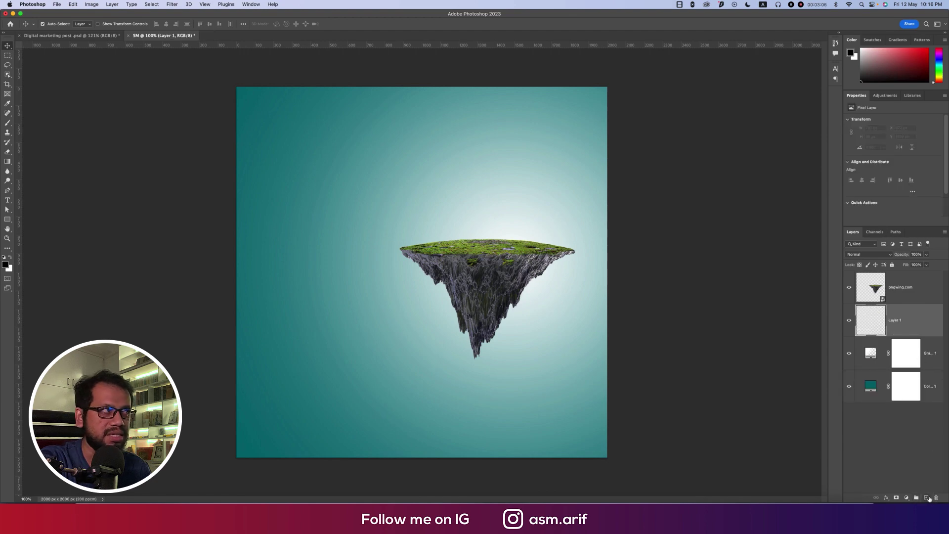
left_click(8, 123)
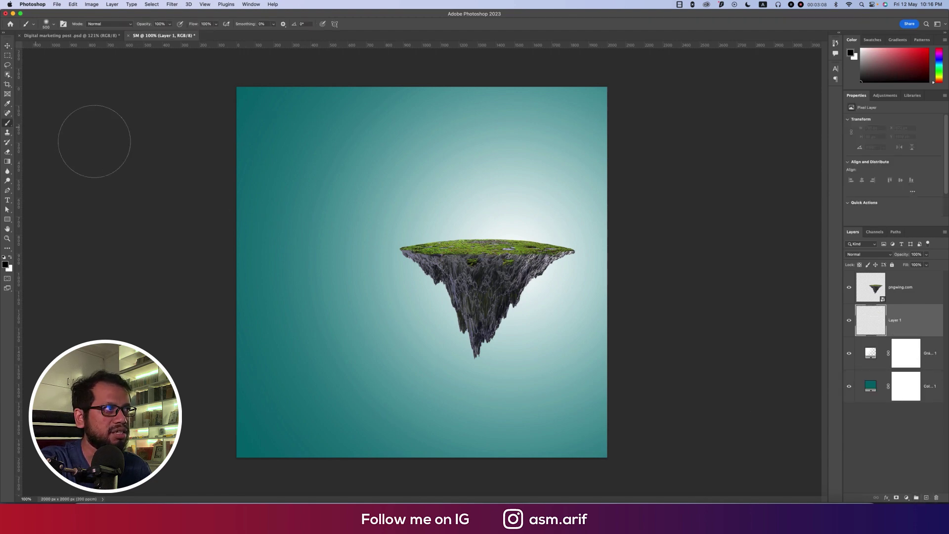
left_click(313, 193)
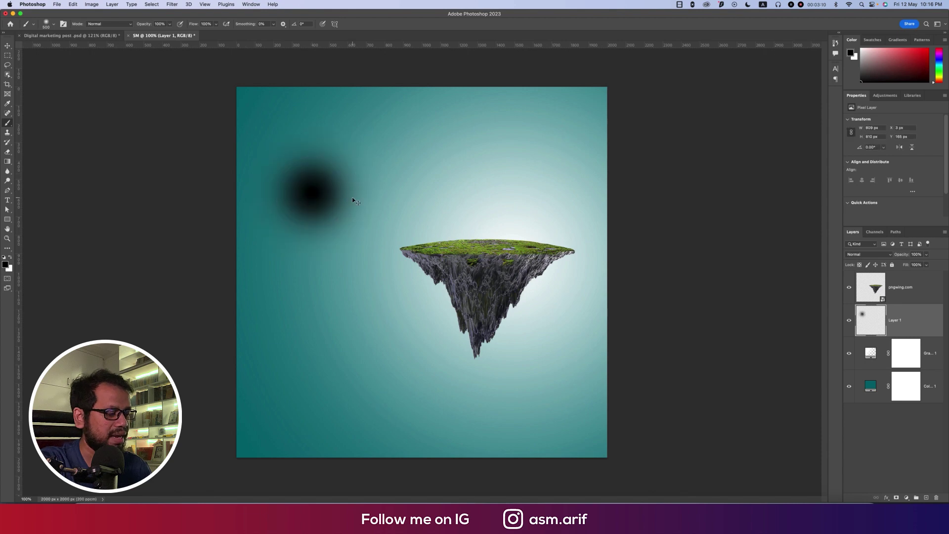
- Flatten the black dab into a thin shadow about 783 × 94 px below the rock and lower its fill to 55%
key("super+t")
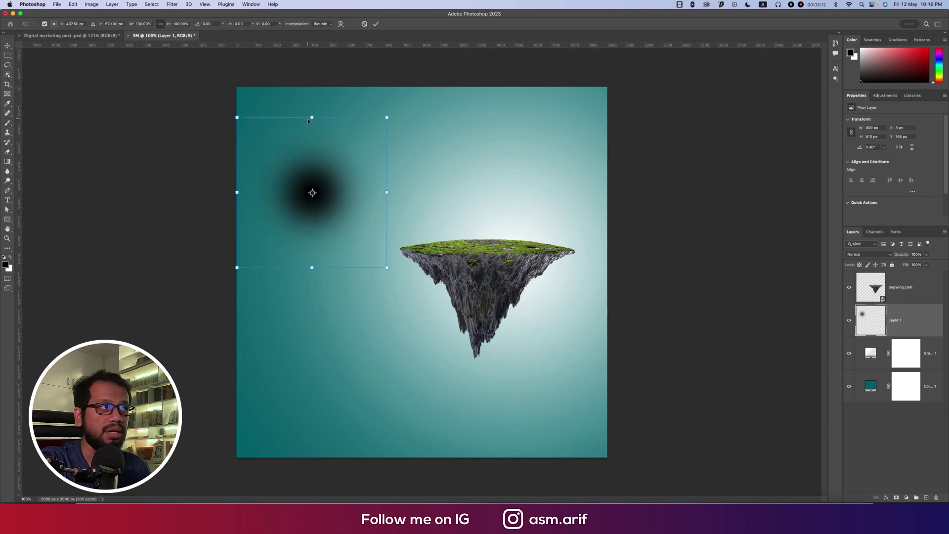
mouse_move(311, 117)
left_mouse_down()
mouse_move(312, 255)
mouse_move(341, 264)
mouse_move(509, 393)
mouse_move(498, 392)
left_mouse_up()
key("Return")
key("b")
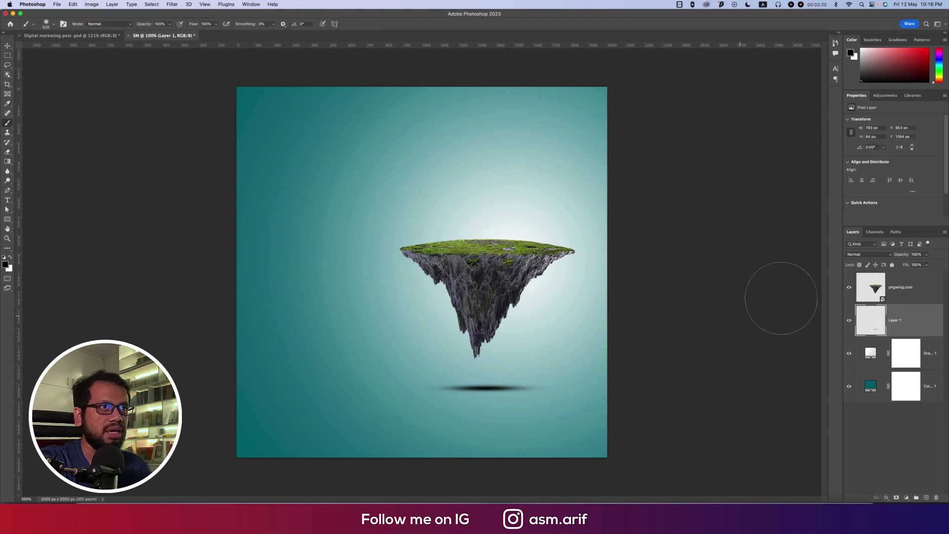
left_click(926, 264)
left_click_drag(914, 274, 912, 275)
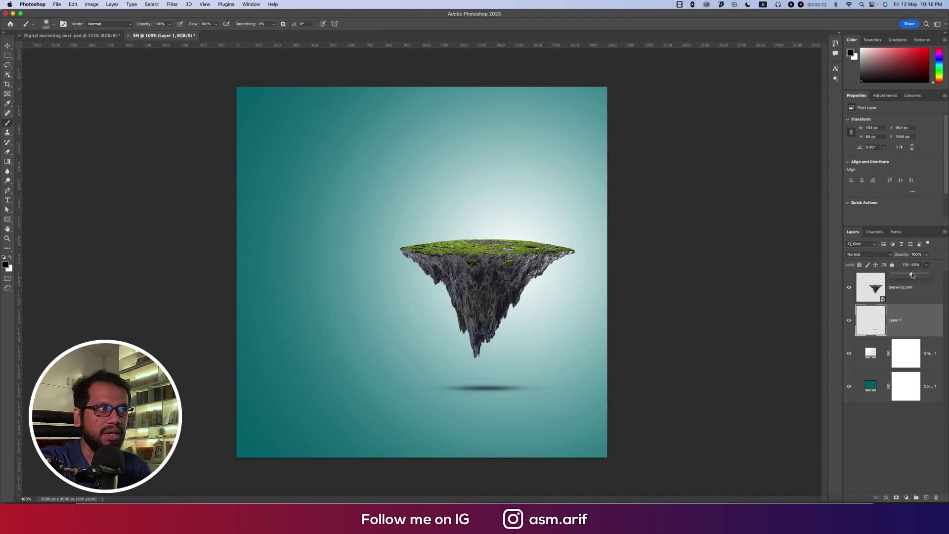
- Nudge the shadow slightly left and shift the floating rock slightly down toward it
left_click(8, 45)
left_click_drag(498, 388, 489, 391)
left_click_drag(492, 299, 494, 304)
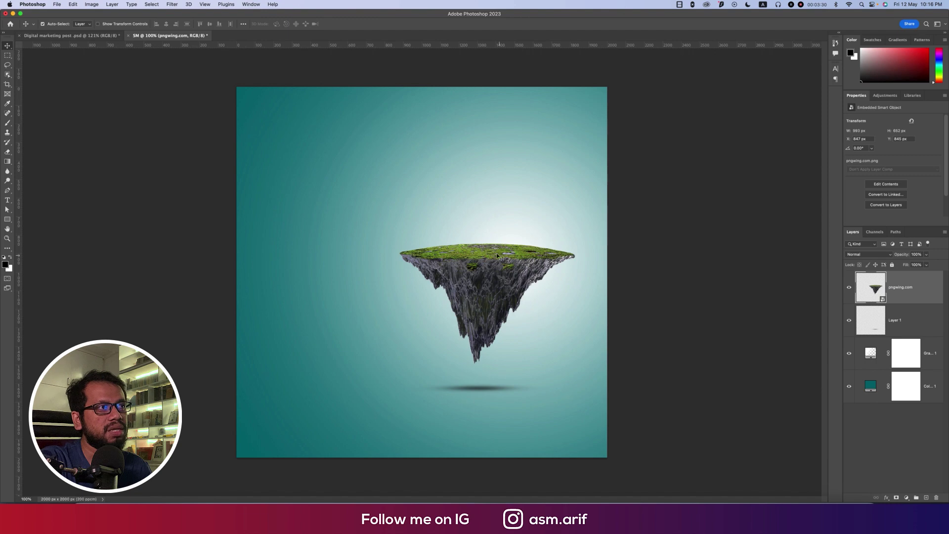
- Place the embedded pngegg image of the man with a laptop, scaled to about 497 × 641 px, sitting on the rock's grass
left_click(57, 5)
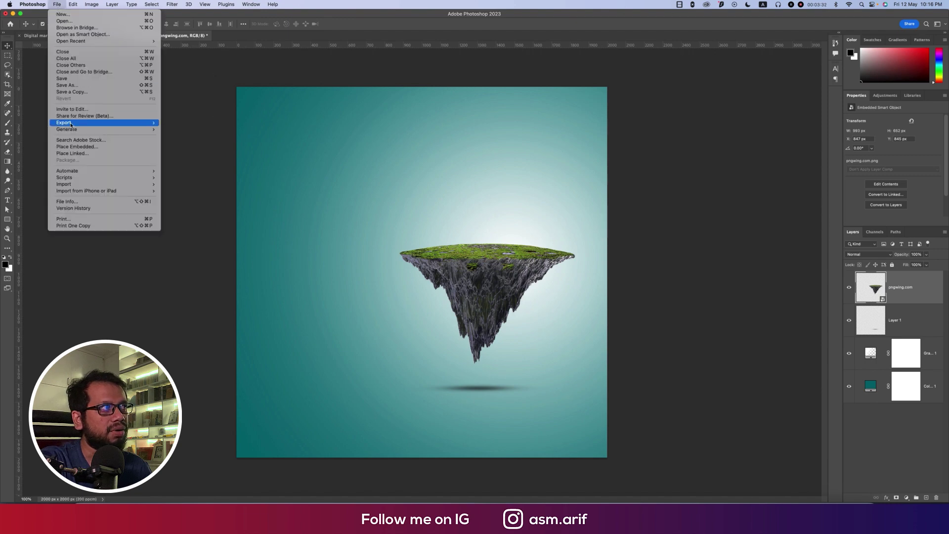
left_click(76, 146)
double_click(244, 94)
left_click_drag(421, 459, 438, 220)
left_click_drag(437, 188, 492, 231)
key("Return")
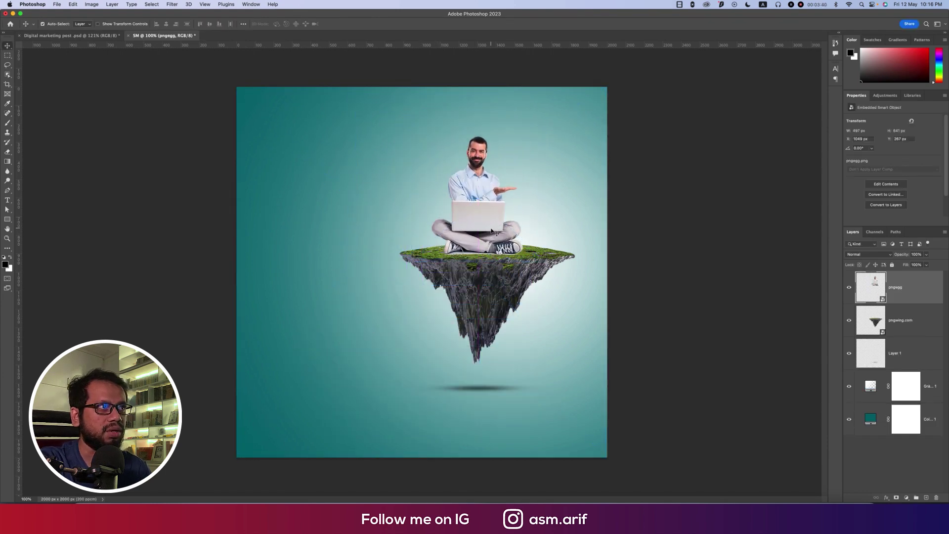
- Select the seated man in the pngegg layer with the Object Selection tool and copy him to a new layer
scroll(514, 264, "up", 5)
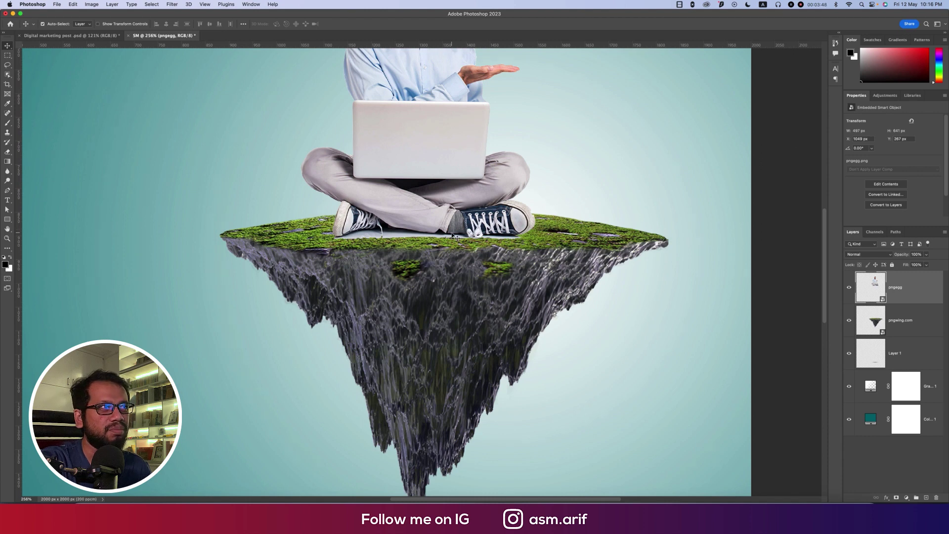
scroll(452, 236, "down", 3)
scroll(442, 146, "up", 2)
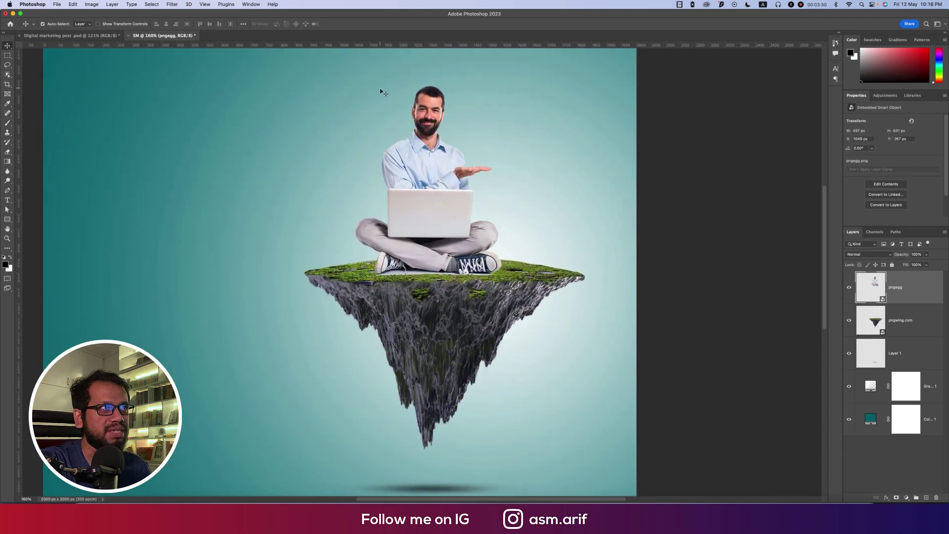
left_click_drag(8, 74, 36, 78)
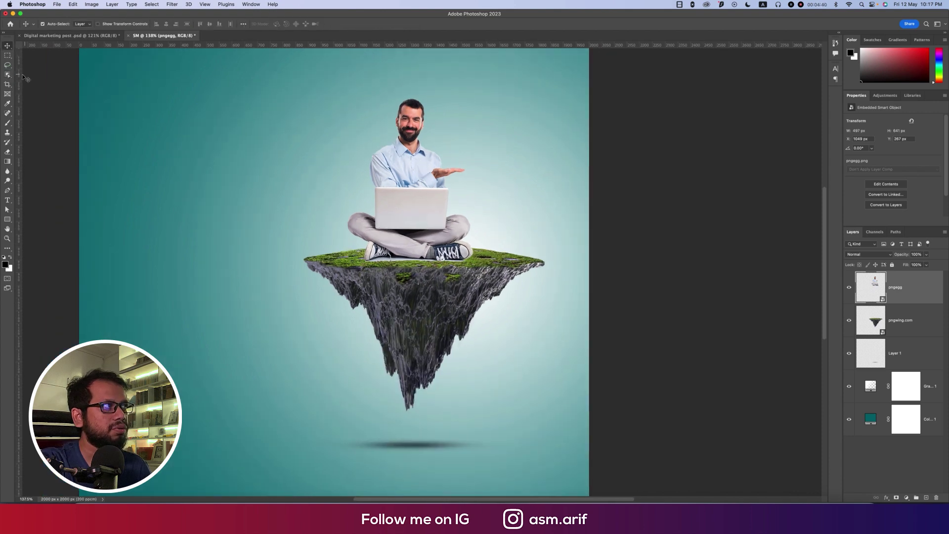
left_click(7, 74)
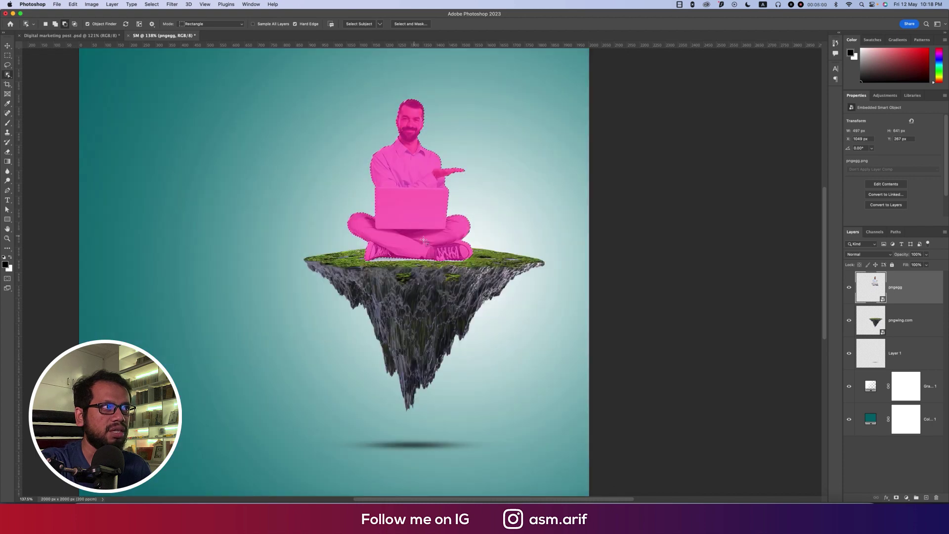
left_click(422, 239)
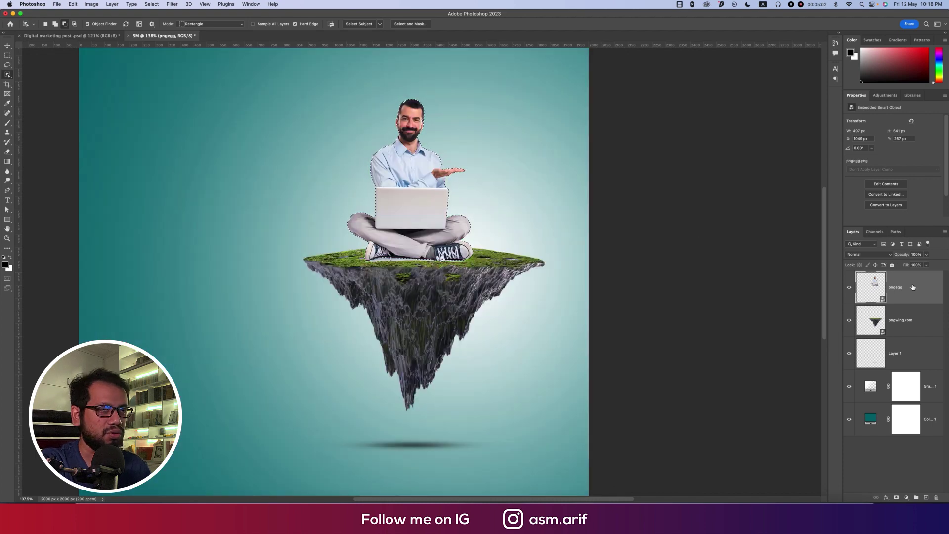
key("super+j")
key("v")
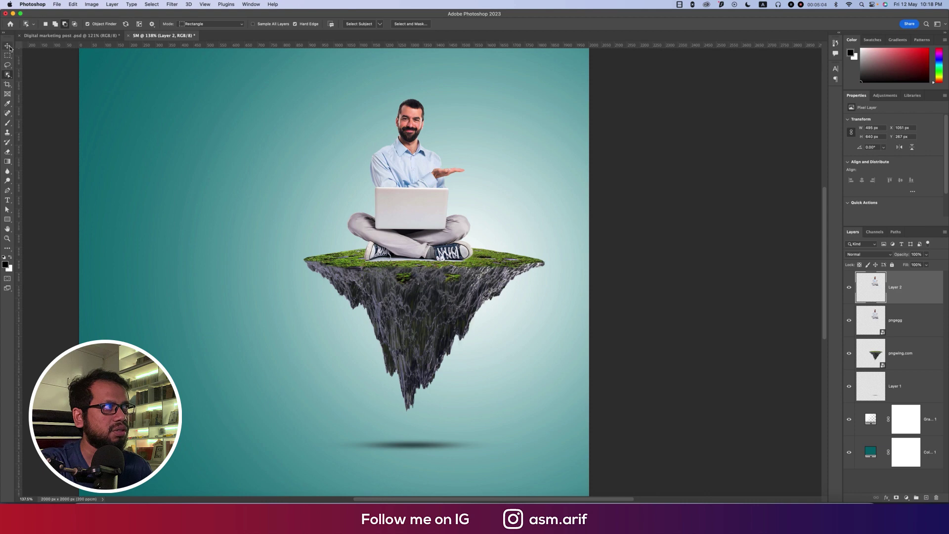
- Set the pngegg layer's blend mode to Multiply and check the blend by toggling Layer 2's visibility
left_click(849, 322)
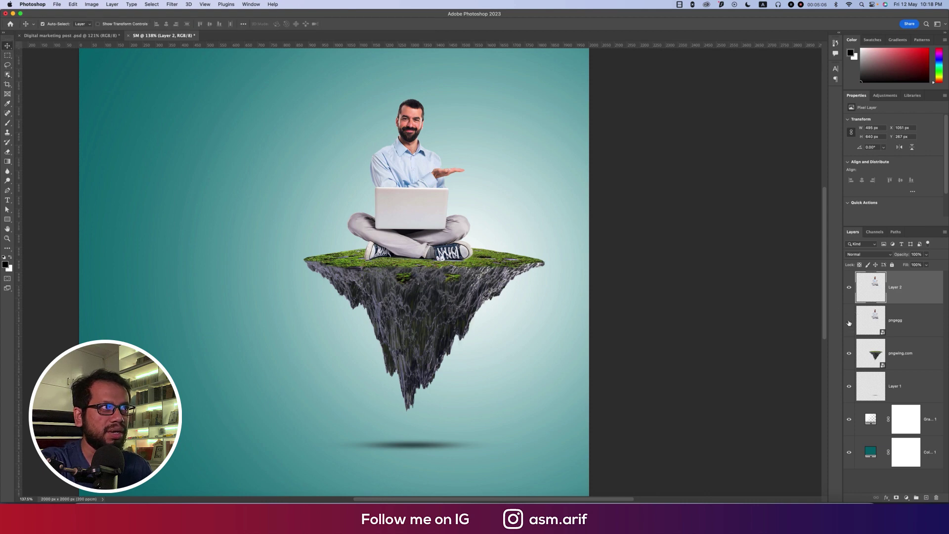
left_click(900, 319)
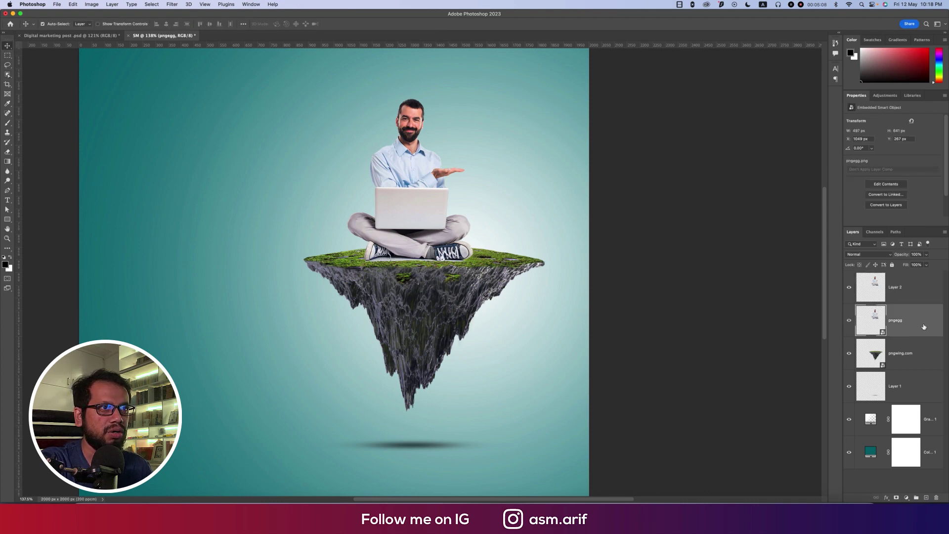
left_click(883, 255)
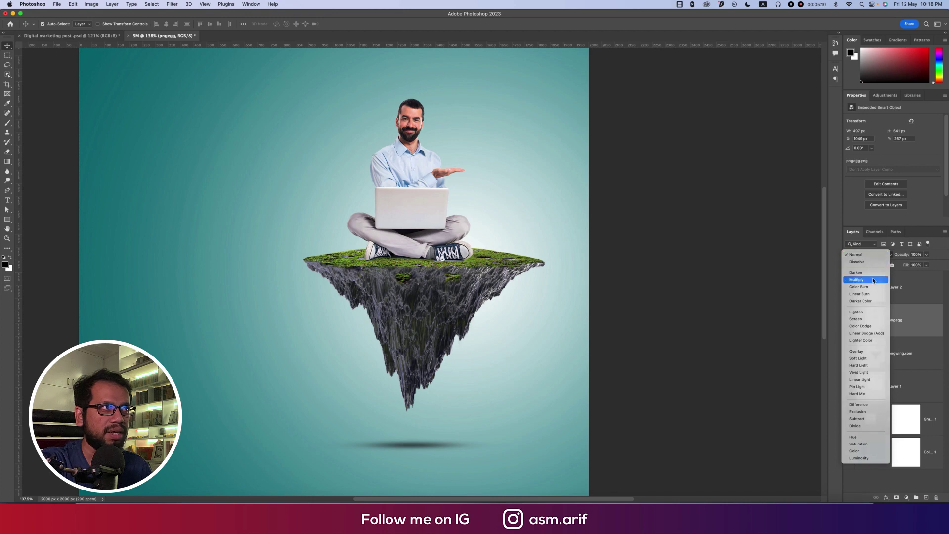
left_click(856, 279)
scroll(415, 264, "up", 5)
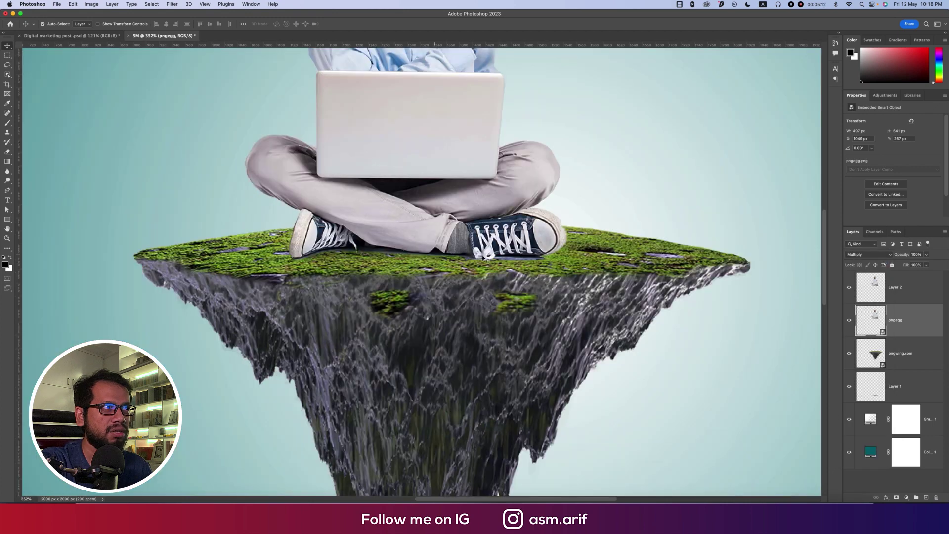
left_click(846, 288)
left_click(847, 288)
- Flip Layer 2 and the pngegg layer together horizontally so the man's open hand points to the canvas's left side
left_click(904, 291)
key("super+0")
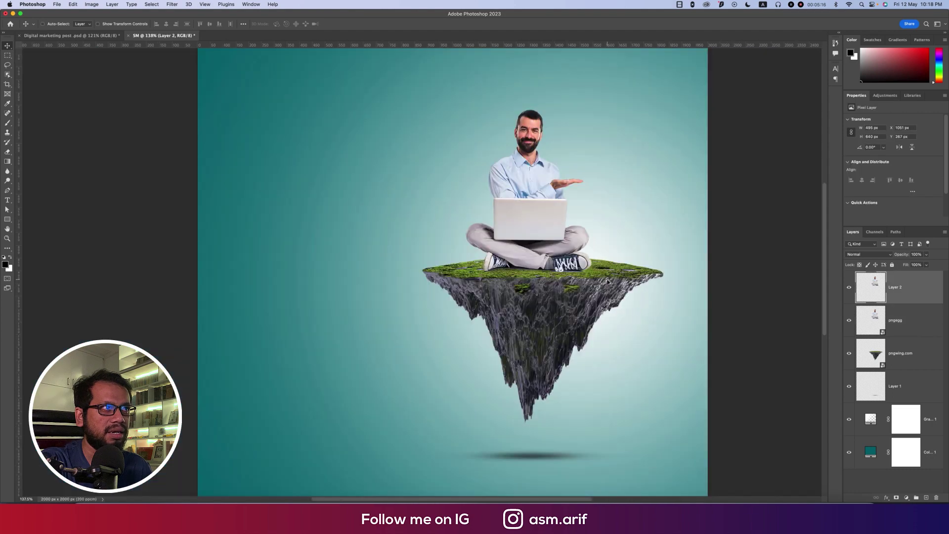
left_click(904, 321, "shift")
key("super+t")
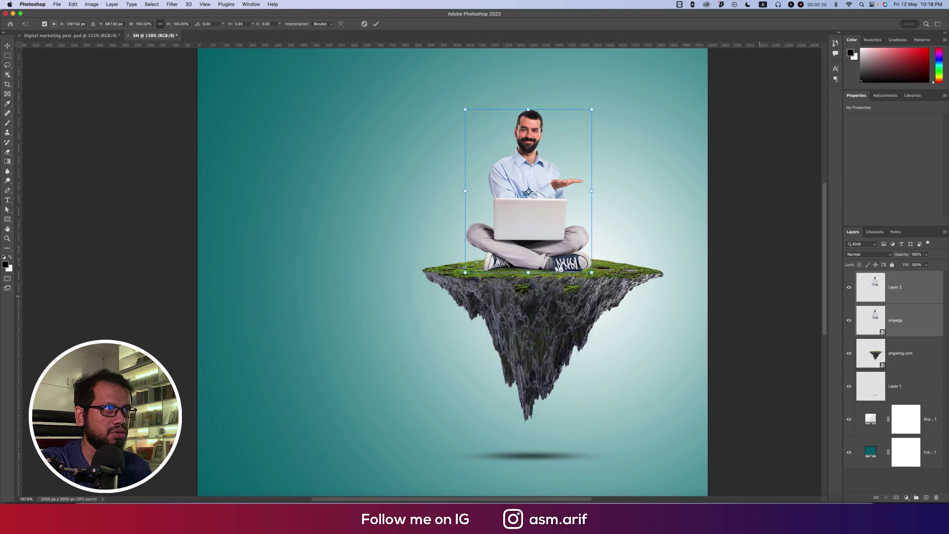
right_click(561, 222)
left_click(588, 392)
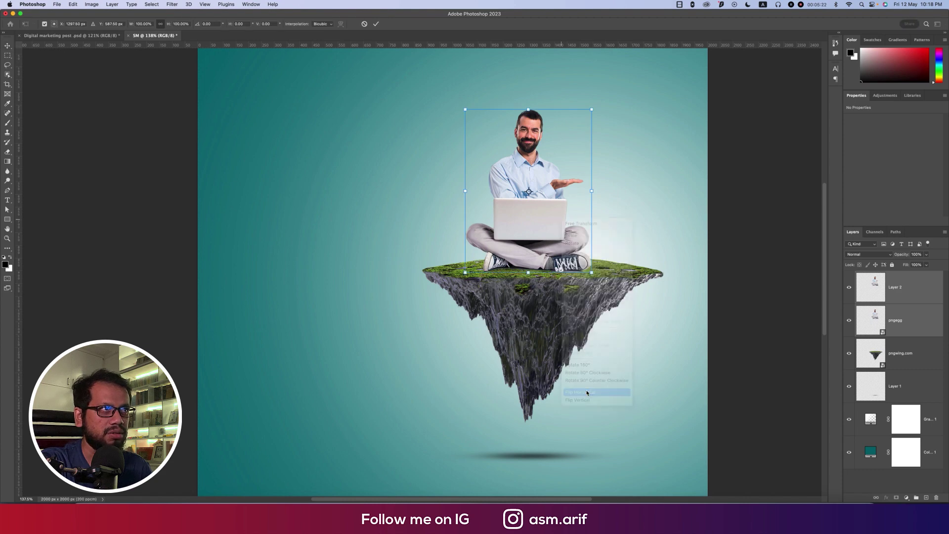
key("Return")
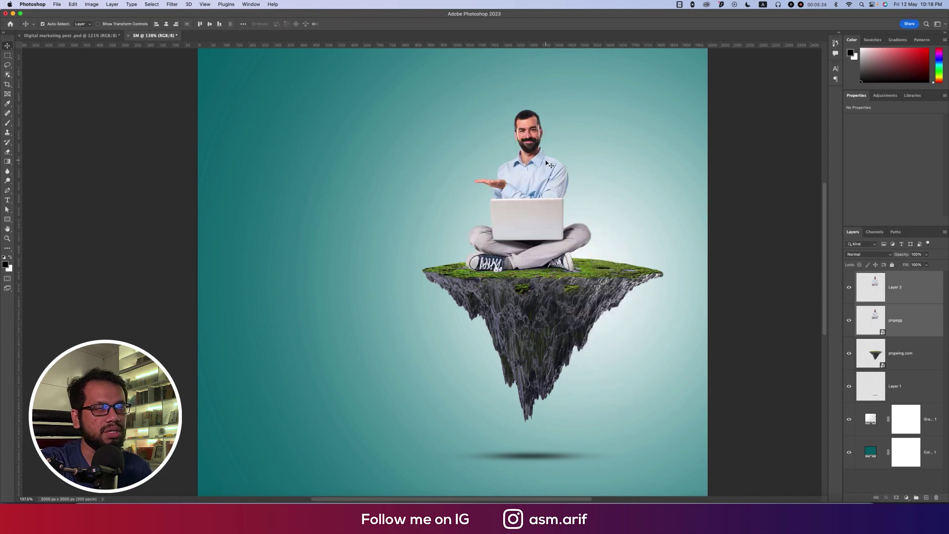
- Group Layer 2, pngegg, pngwing.com and Layer 1 and name the group Man
scroll(546, 162, "down", 3)
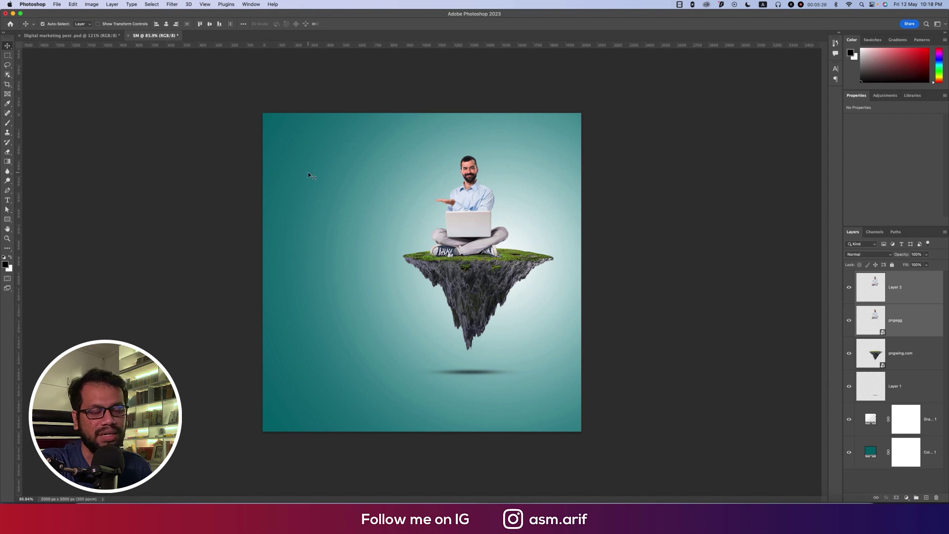
left_click(915, 365, "shift")
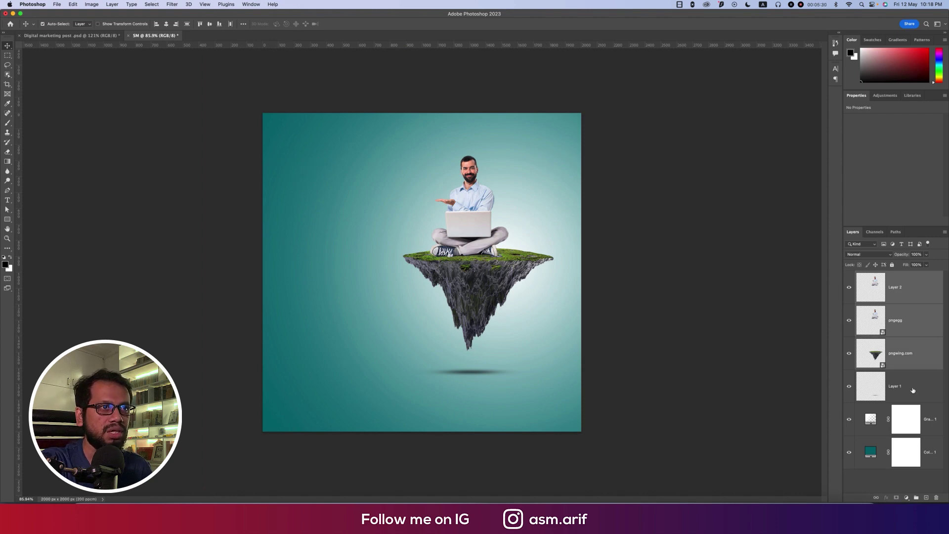
left_click(913, 394, "shift")
key("super+g")
left_click(874, 280)
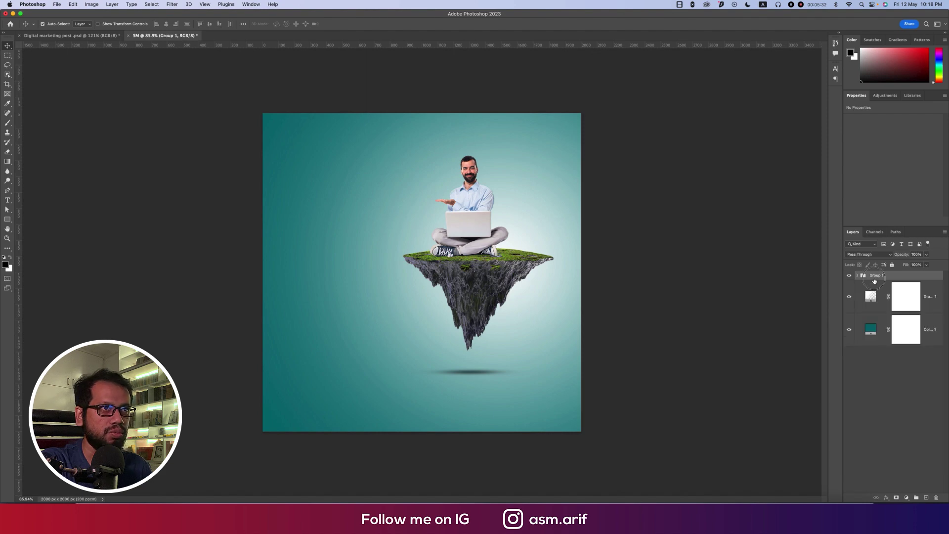
type("Ma")
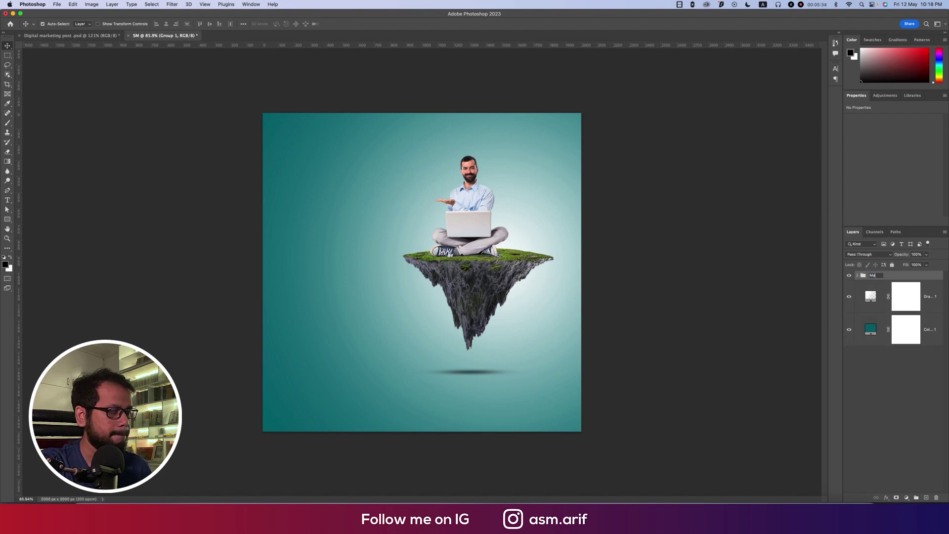
type("n")
key("Return")
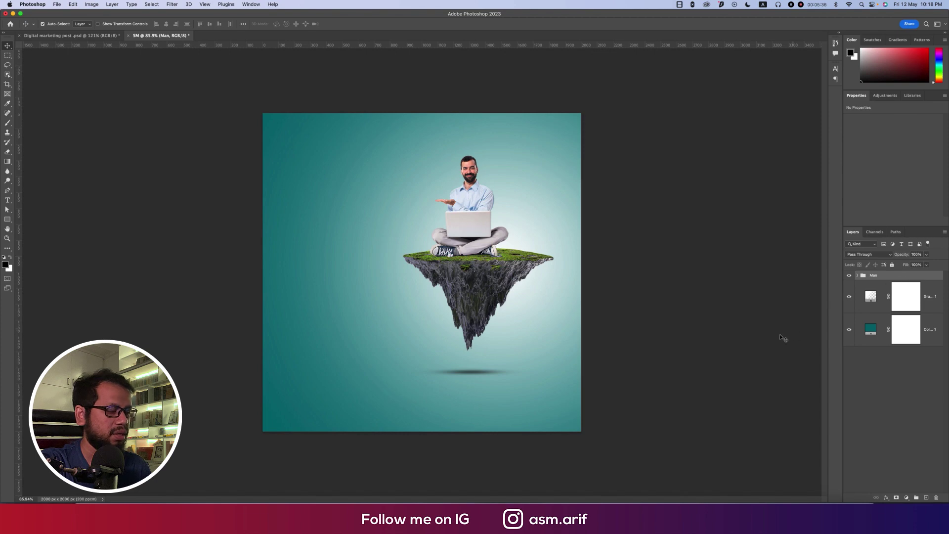
- Centre the Man group vertically on the canvas and remove the selection around the canvas
key("super+a")
left_click(210, 24)
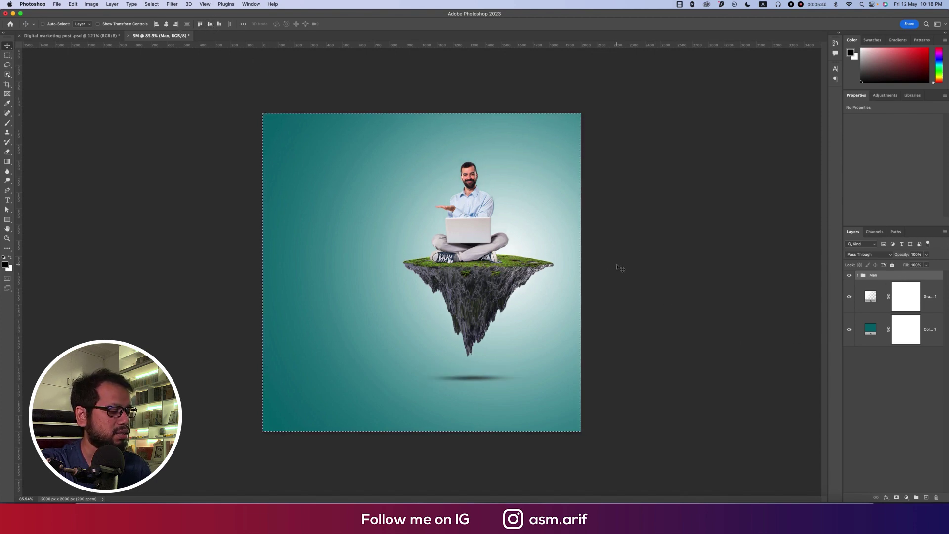
key("super+f")
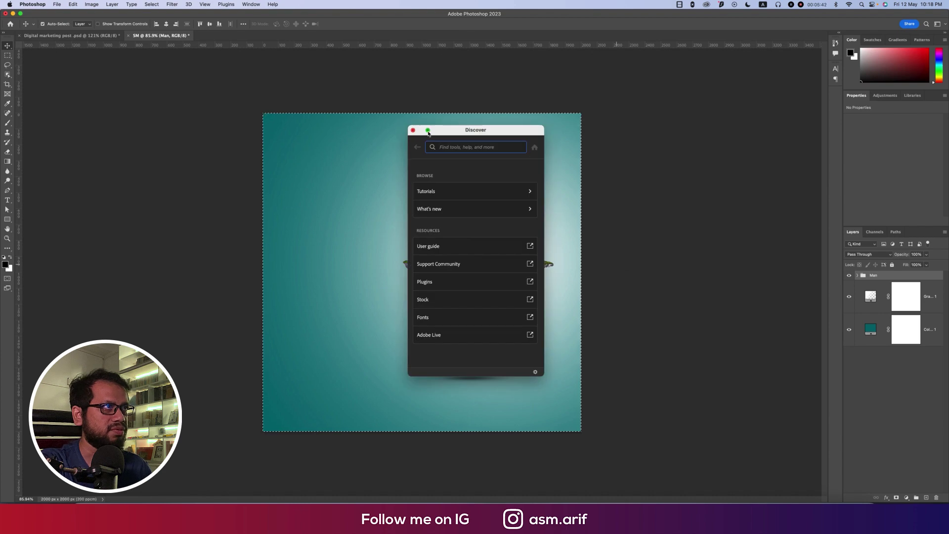
left_click(412, 130)
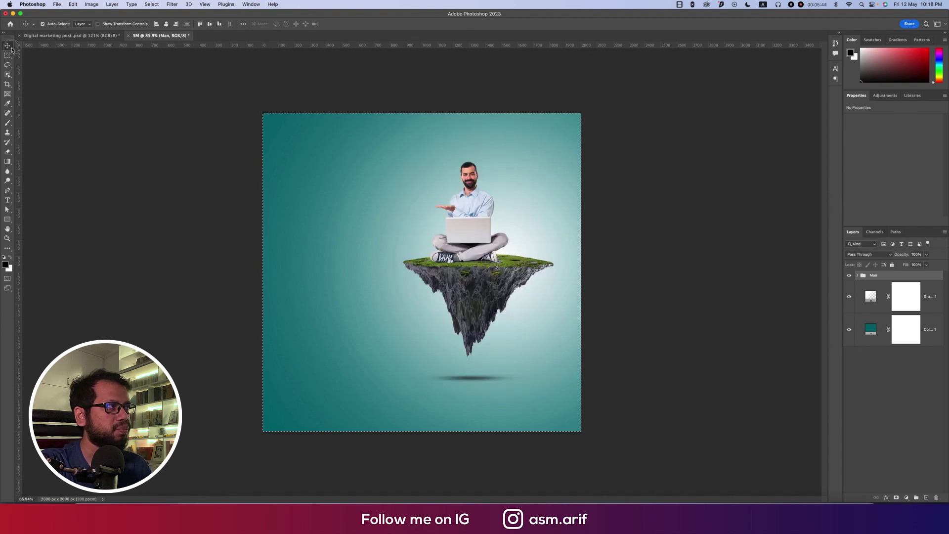
left_click(93, 121)
key("super+d")
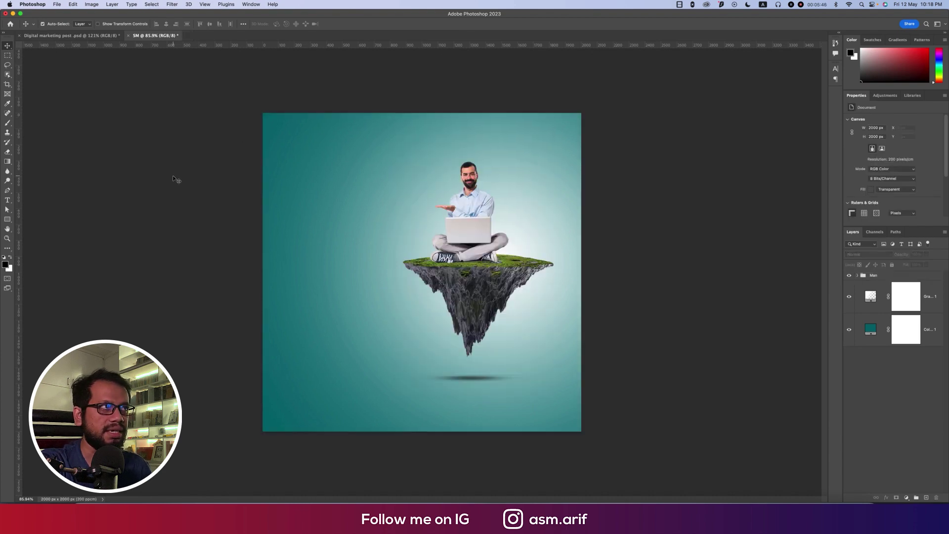
- Copy the Marketing, Agency and Lorem ipsum text layers from Digital marketing post.psd into SM and place them in the canvas's upper-left area
left_click(71, 35)
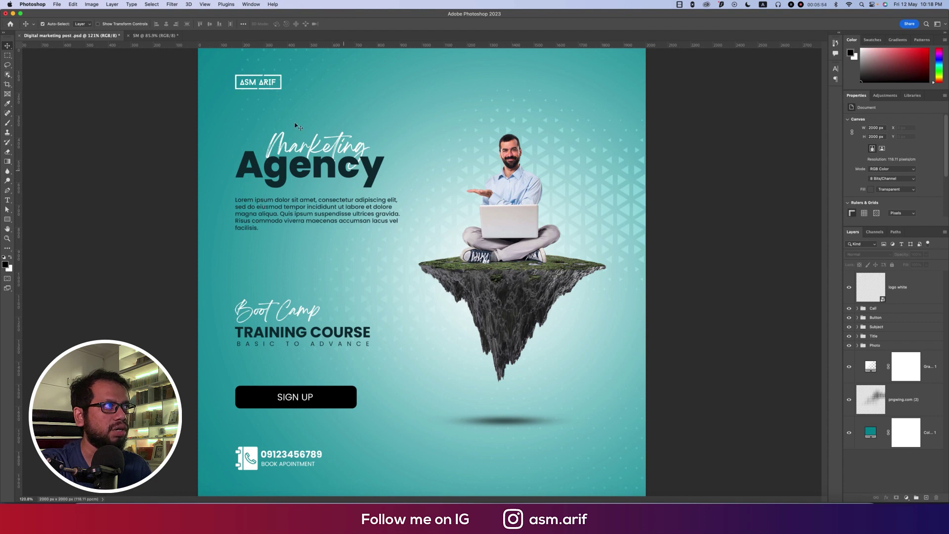
left_click(283, 151)
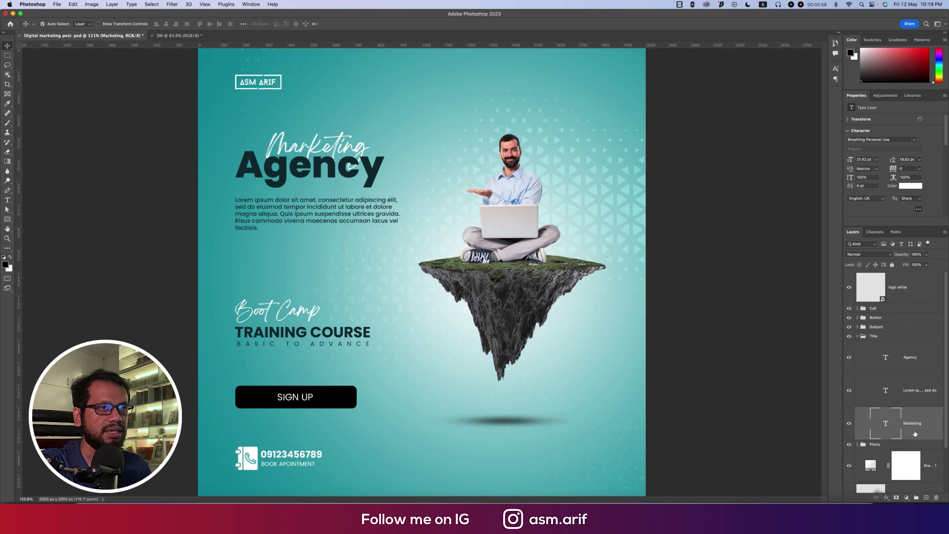
scroll(915, 431, "down", 1)
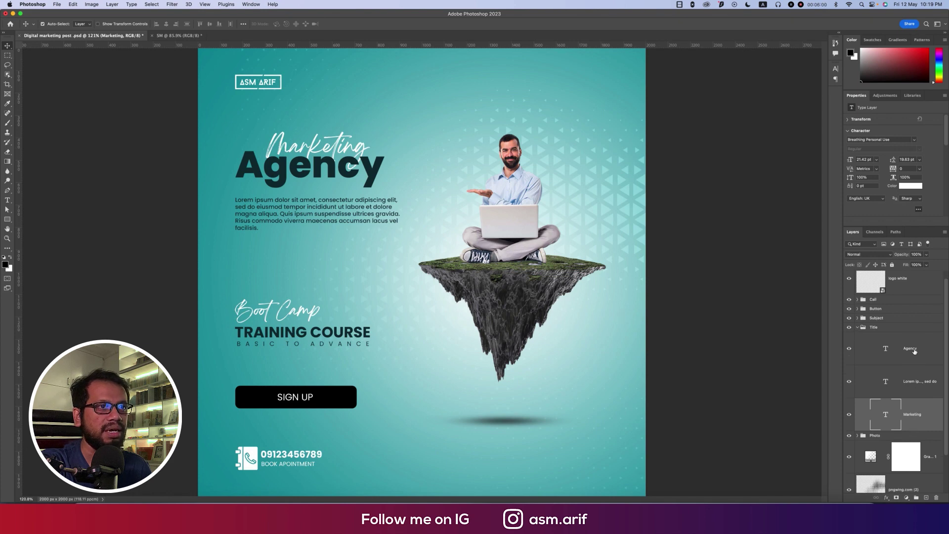
left_click(914, 353, "shift")
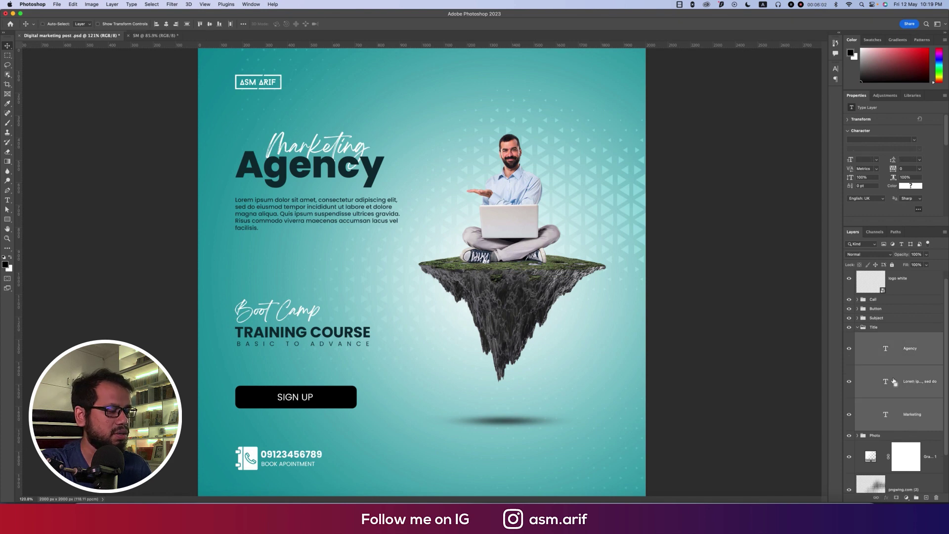
left_click(155, 37)
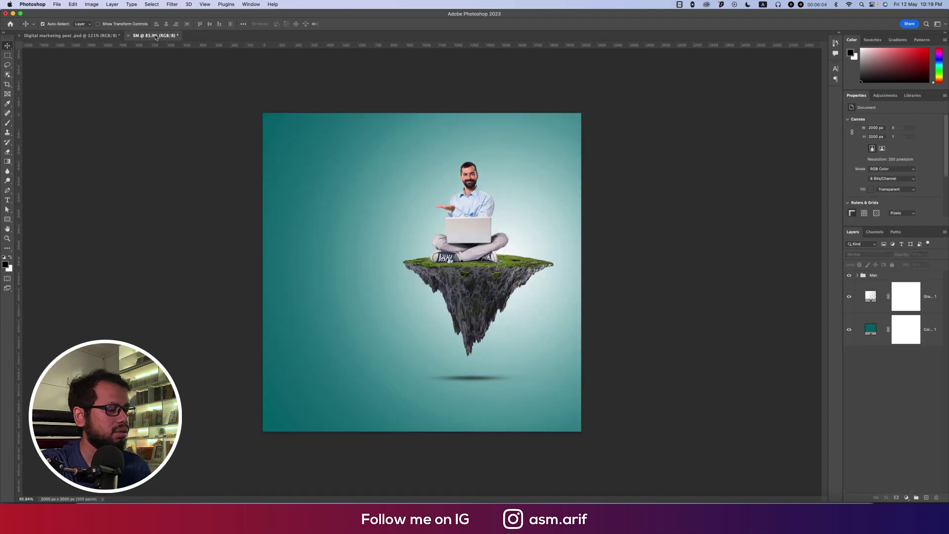
left_click_drag(375, 200, 378, 205)
key("ctrl+t")
left_click_drag(414, 259, 335, 176)
key("Return")
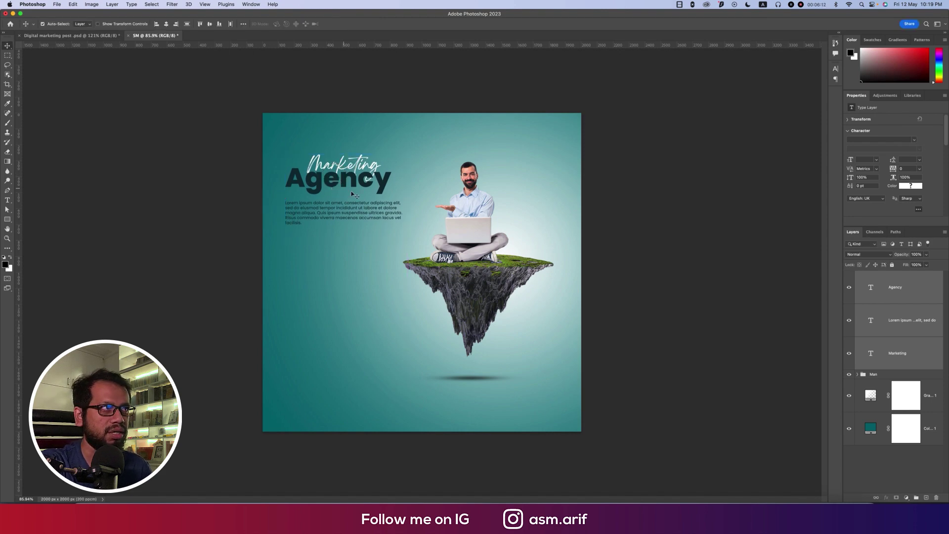
- Shift the three title text layers straight down so they sit beside the man, with Agency level with his shirt
key("ctrl+t")
left_click_drag(375, 223, 381, 228)
key("Return")
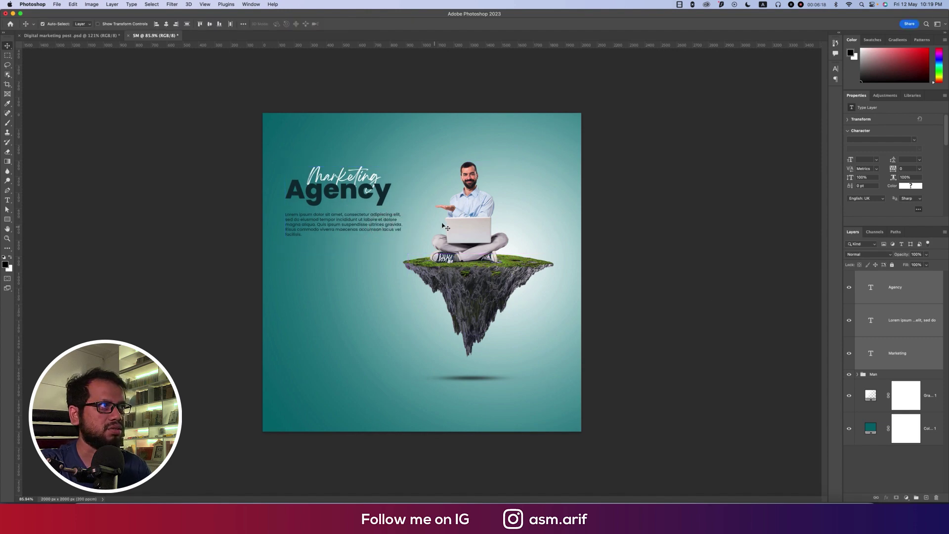
key("super+t")
left_click_drag(389, 230, 389, 239)
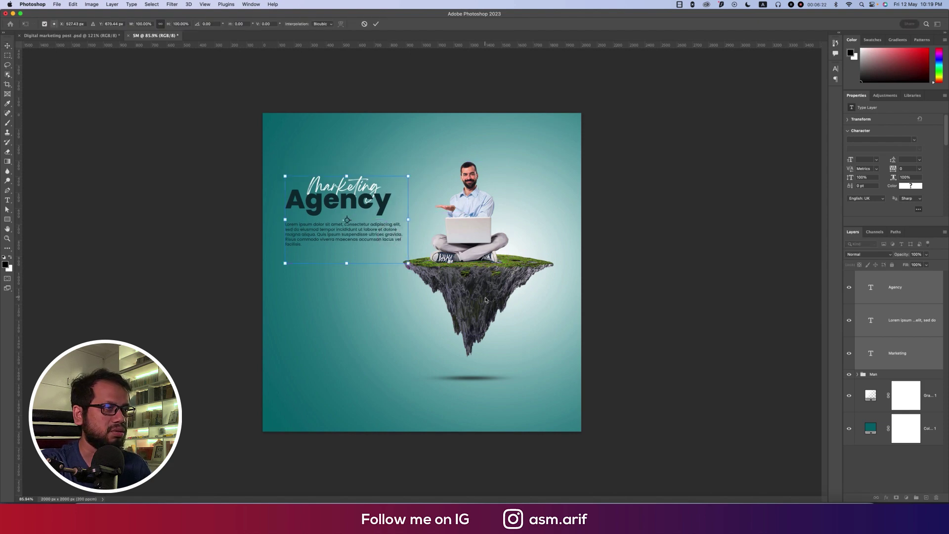
key("Return")
- Scale the pngwing.com rock down slightly by pulling in its right side
left_click(484, 300)
key("super+t")
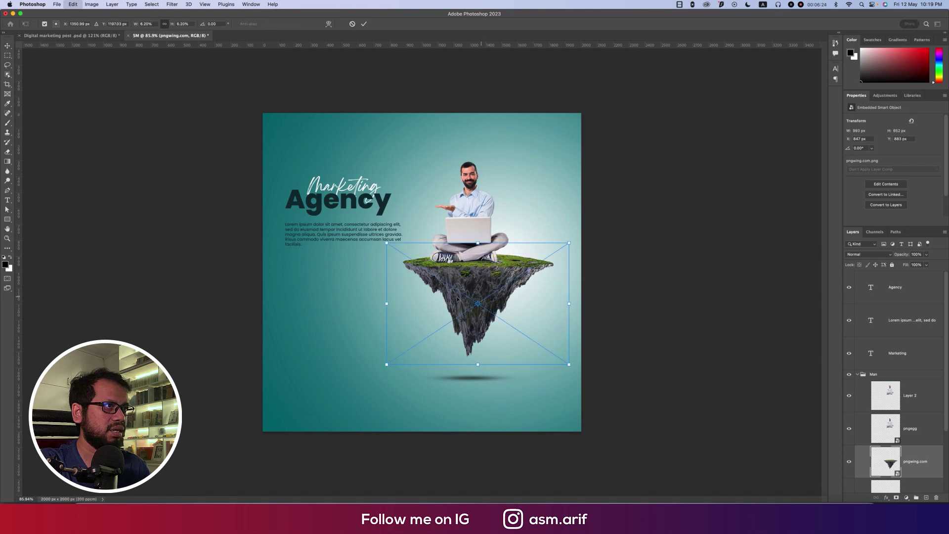
left_click_drag(568, 303, 557, 303)
key("Return")
- Copy the Boot Camp, training course and basic to advance text layers from Digital marketing post.psd
left_click(107, 36)
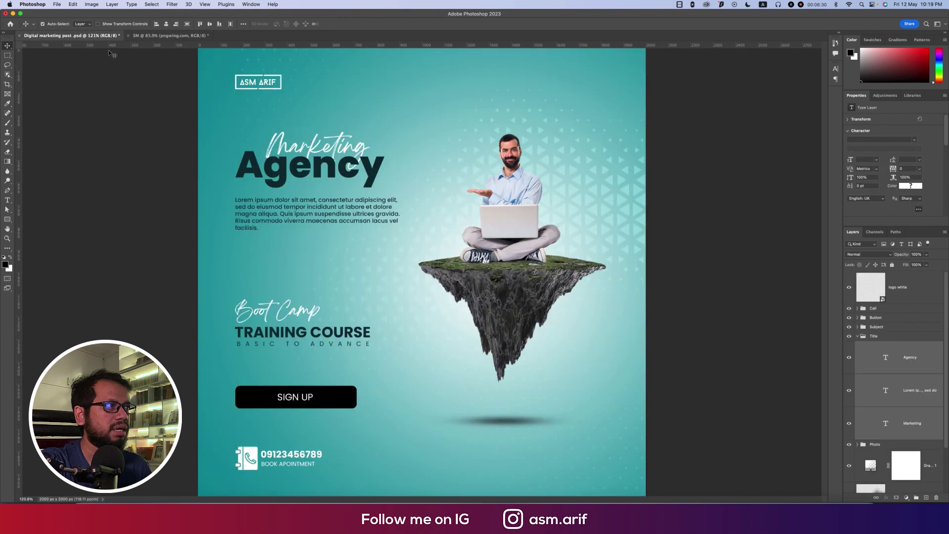
left_click(257, 315)
left_click(270, 334, "shift")
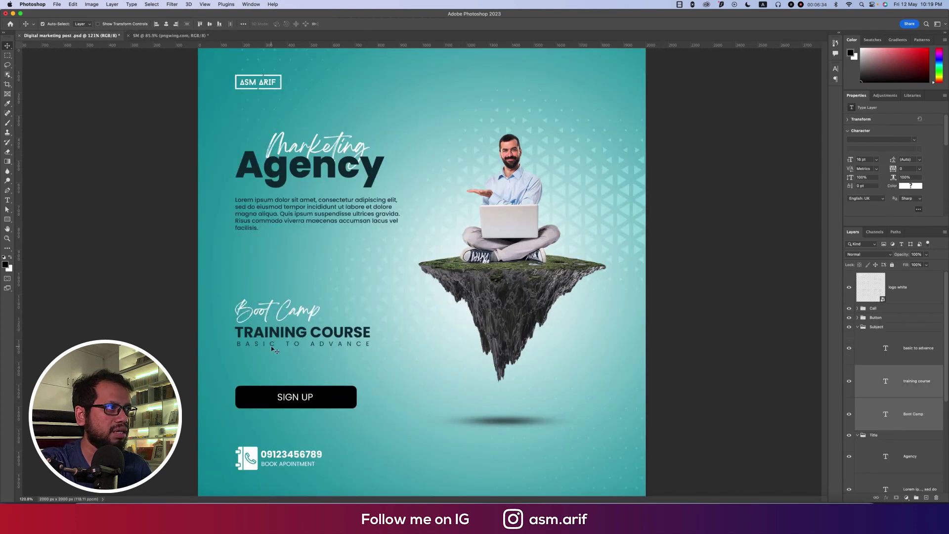
left_click(271, 344, "shift")
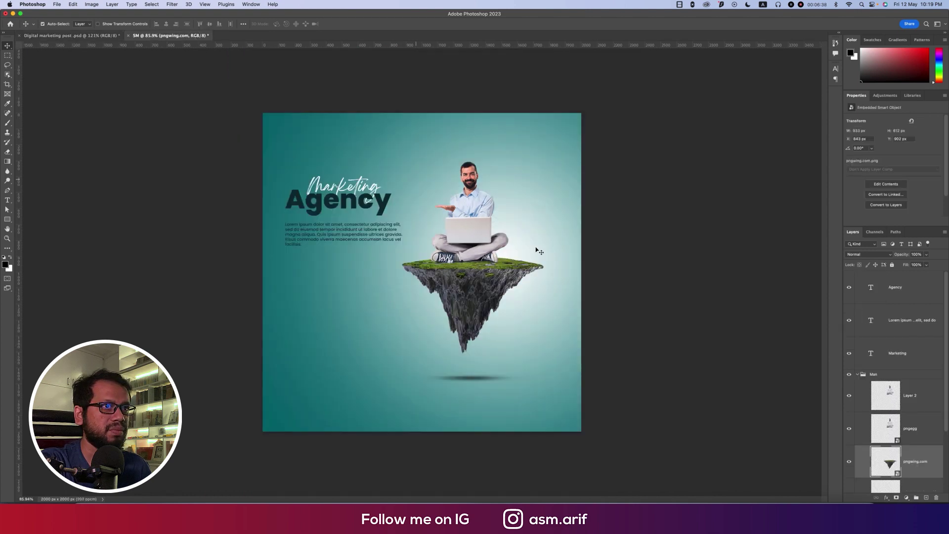
- In the SM document, group the Agency, Lorem ipsum and Marketing text layers and name the group Title
left_click(158, 35)
left_click(901, 352)
left_click(903, 287, "shift")
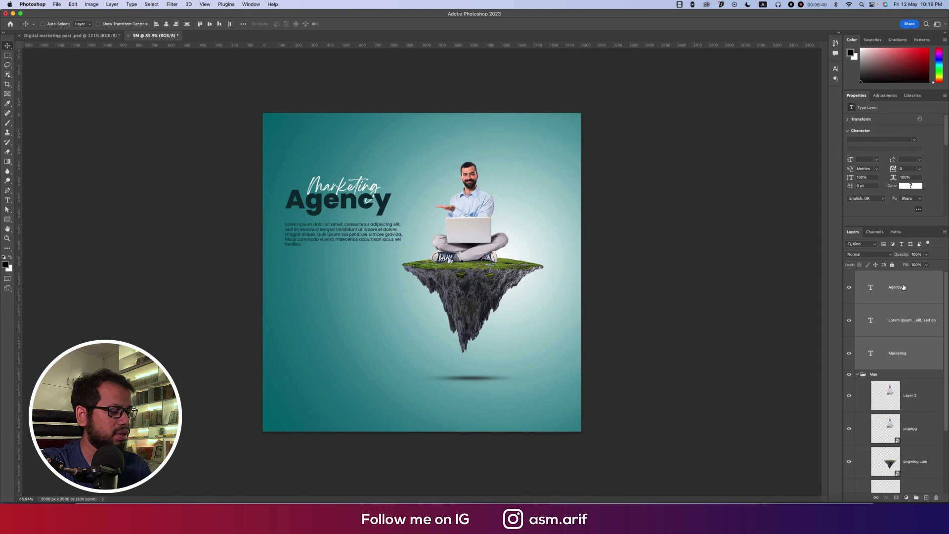
key("super+g")
type("Title")
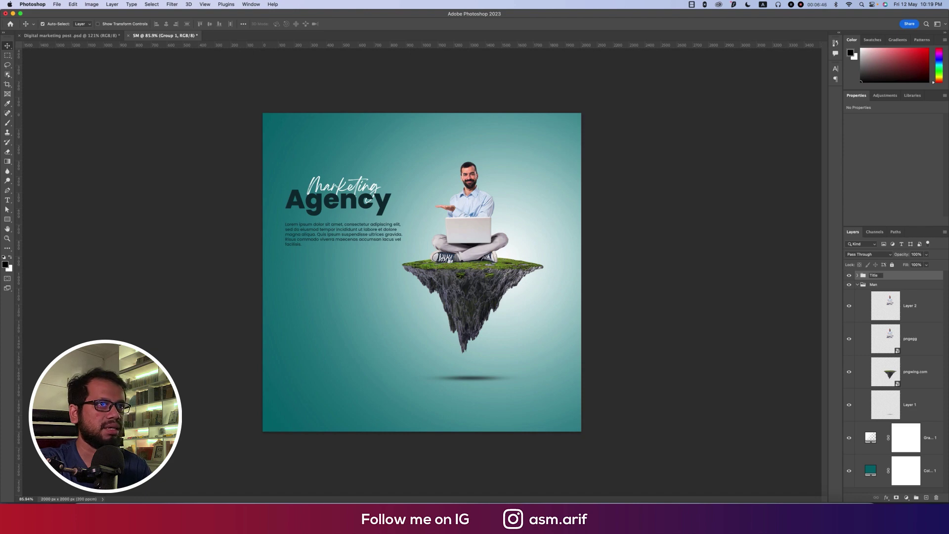
key("Return")
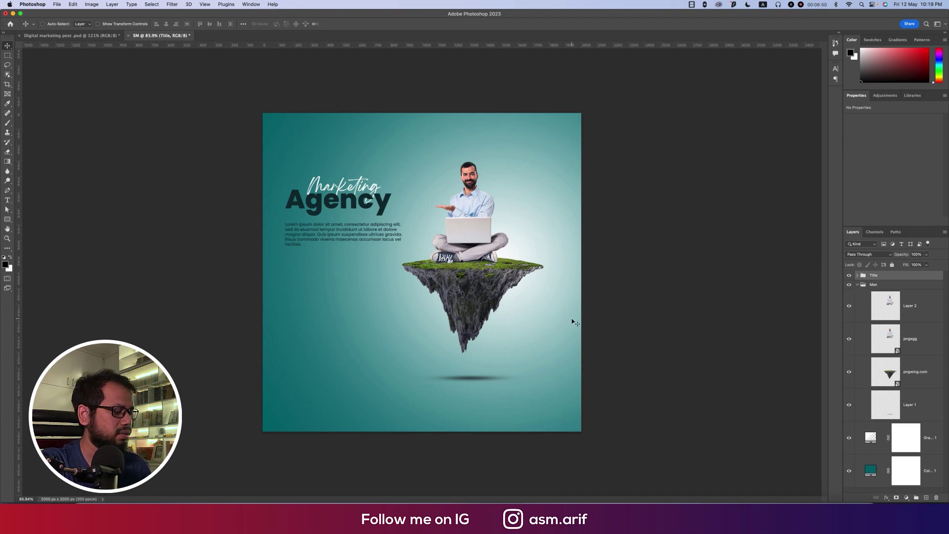
- Paste the copied Boot Camp text layers and place them below the Lorem ipsum paragraph, aligned with its left edge
key("cmd+v")
key("cmd+t")
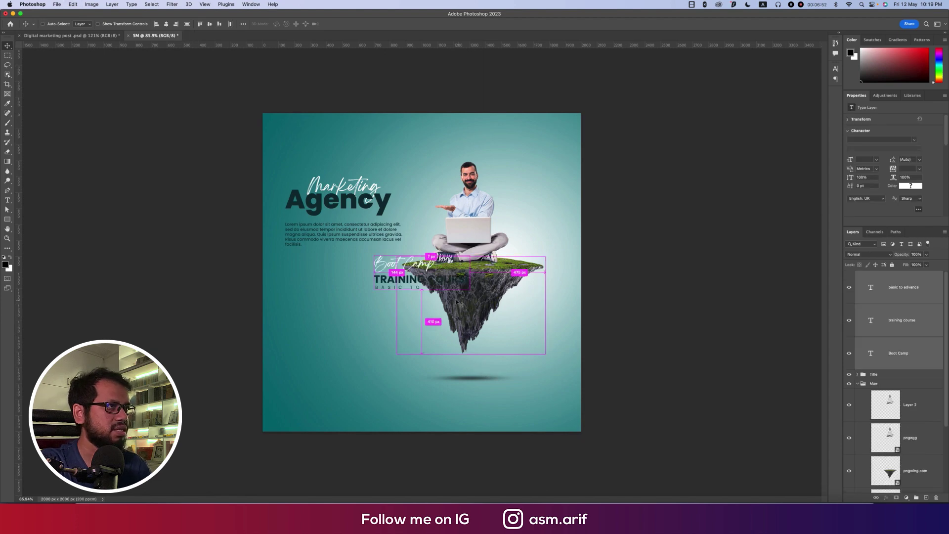
left_click_drag(420, 276, 326, 299)
key("Return")
- Examine the font, size and tracking settings of the Boot Camp, training course and basic to advance text layers
scroll(326, 311, "up", 5)
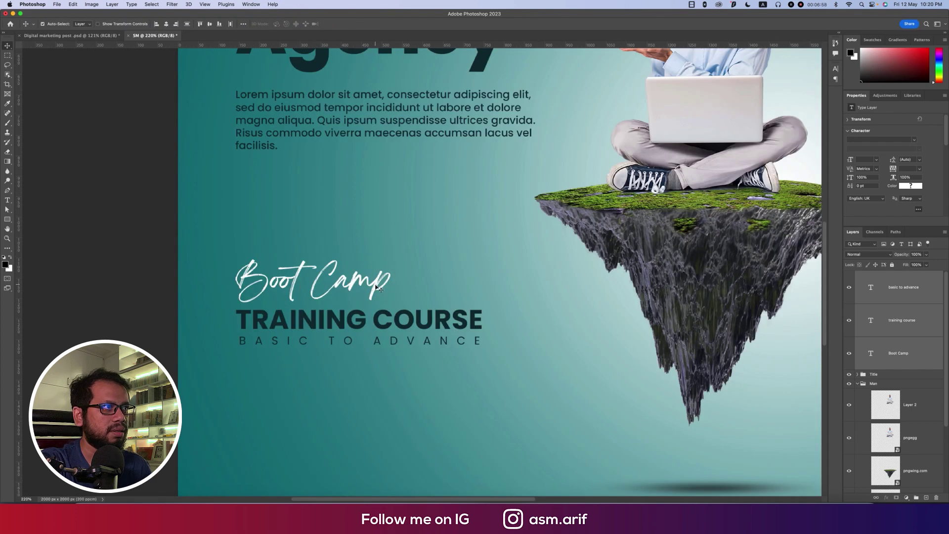
left_click(395, 346)
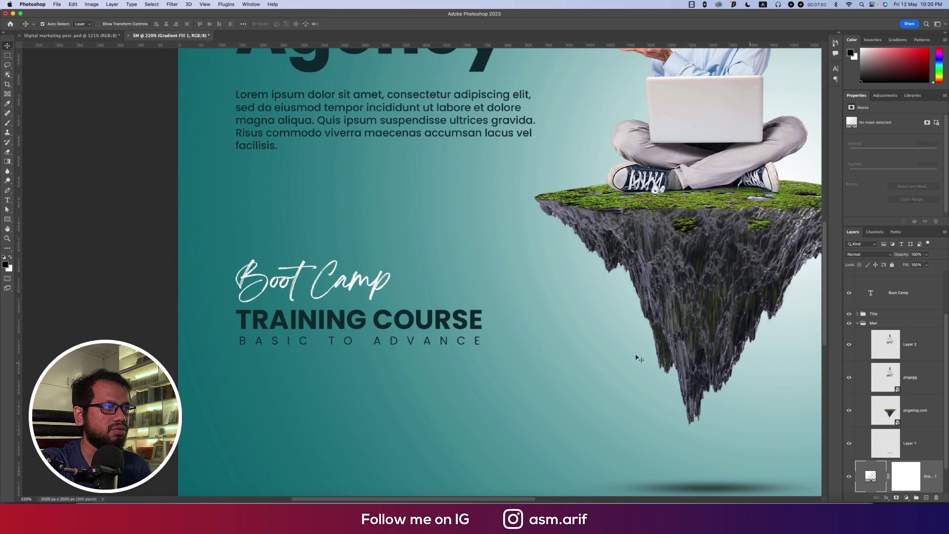
scroll(896, 320, "up", 2)
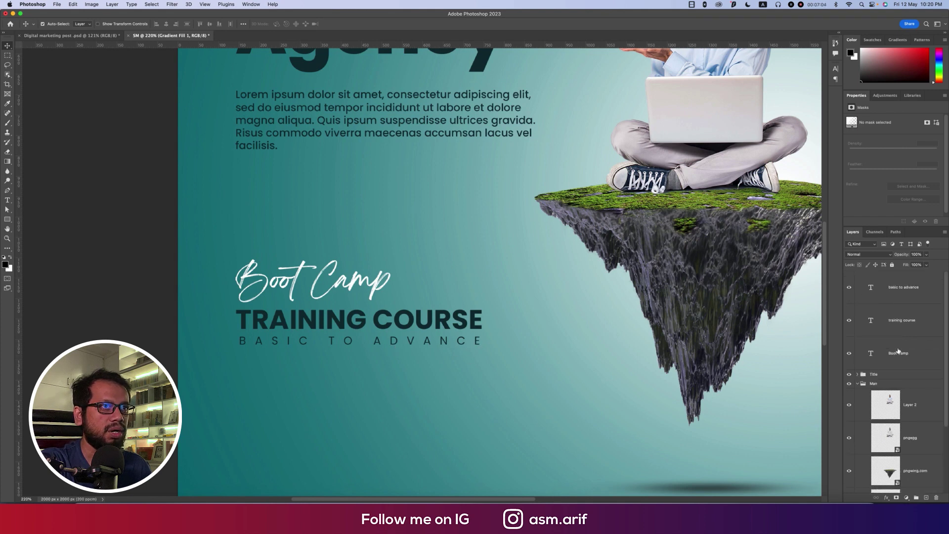
left_click(898, 351)
left_click(912, 318)
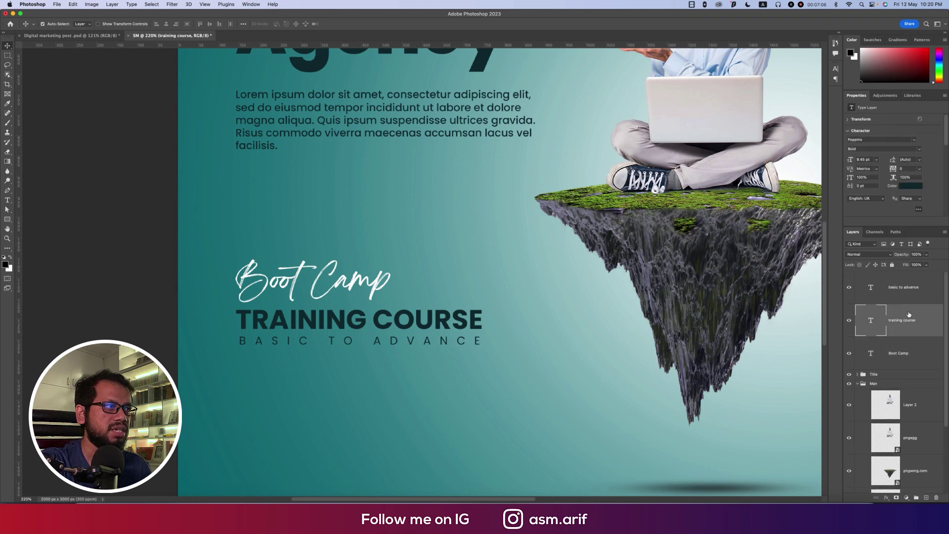
left_click(899, 297)
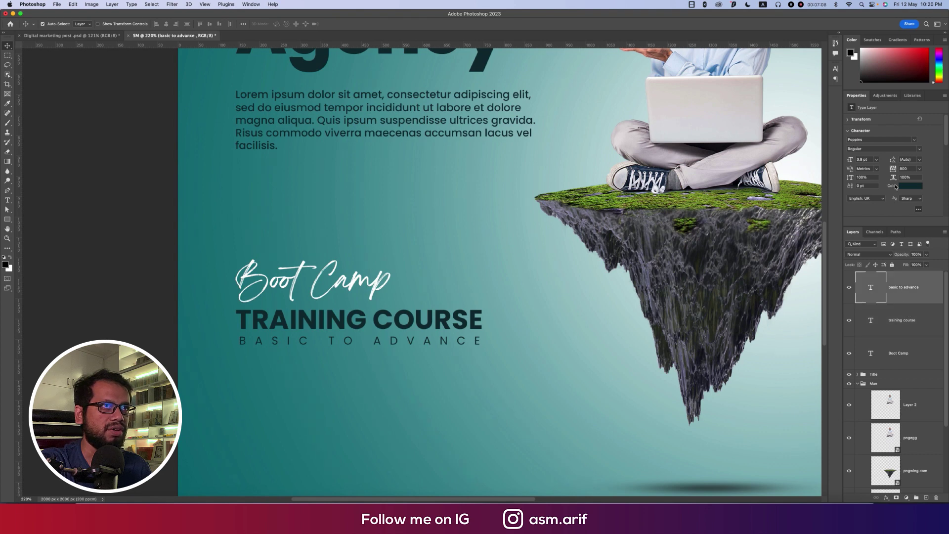
left_click(904, 168)
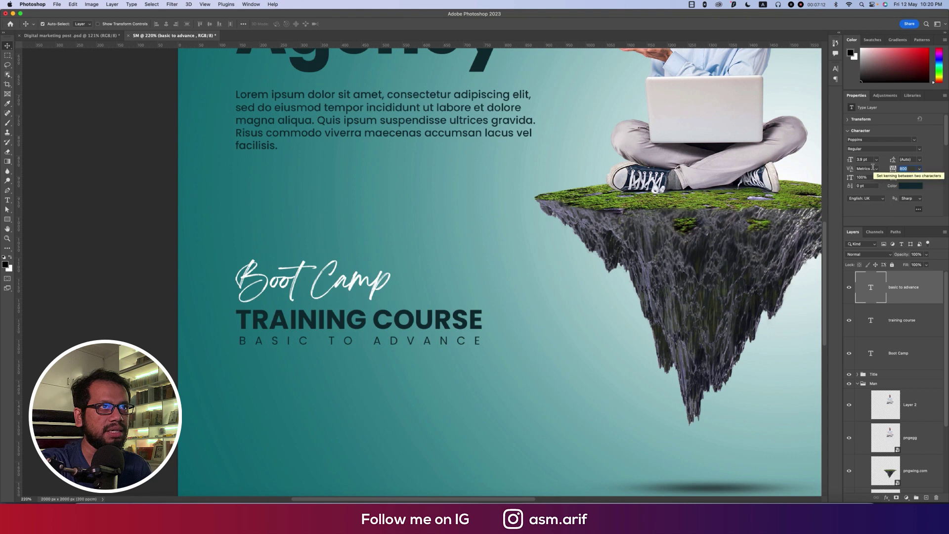
left_click_drag(869, 159, 839, 158)
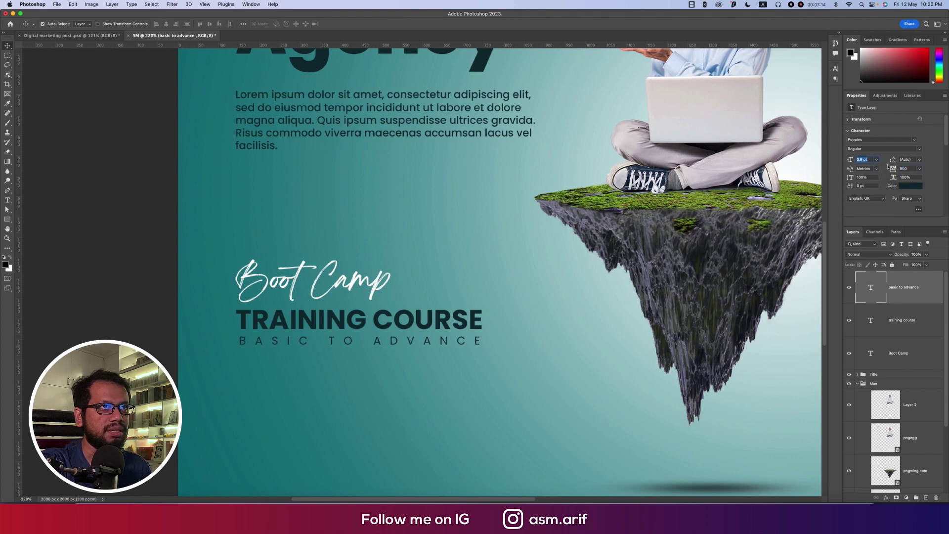
left_click(381, 291)
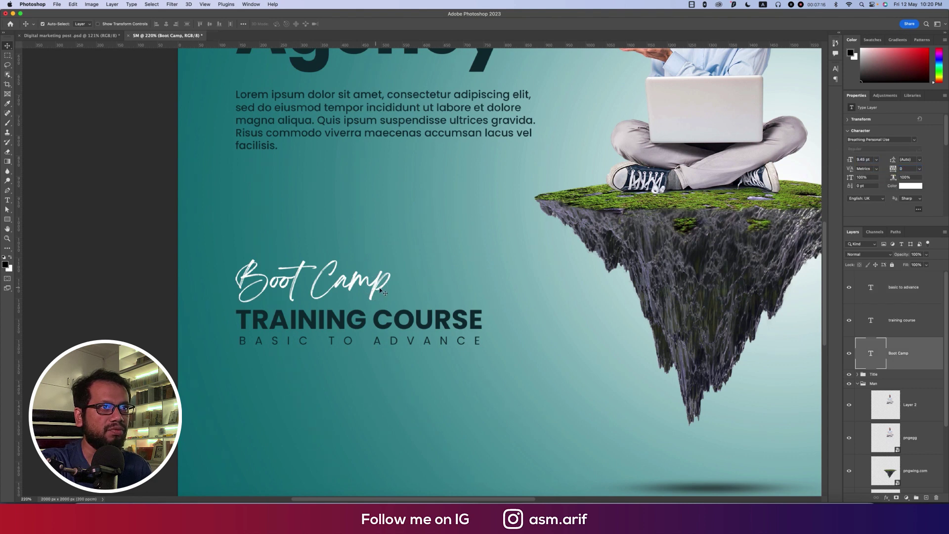
left_click(892, 139)
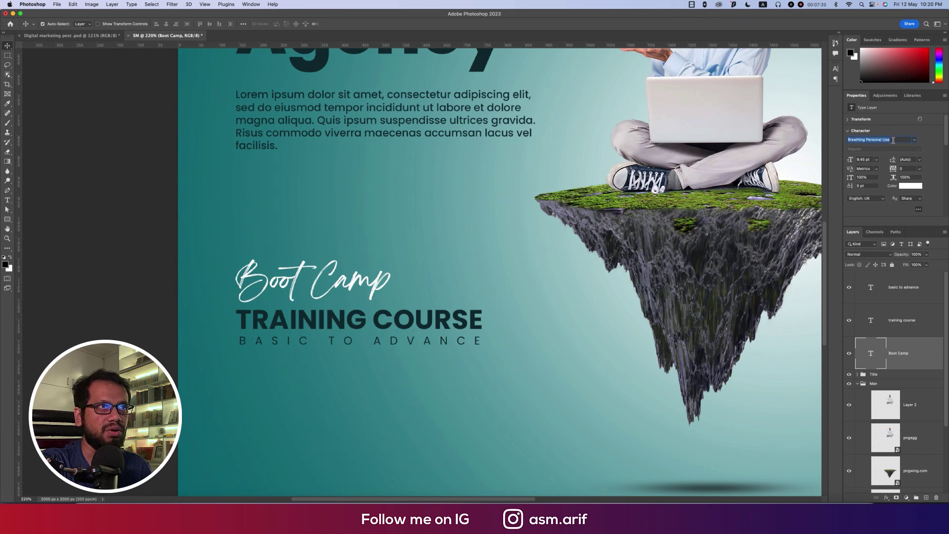
left_click(894, 140)
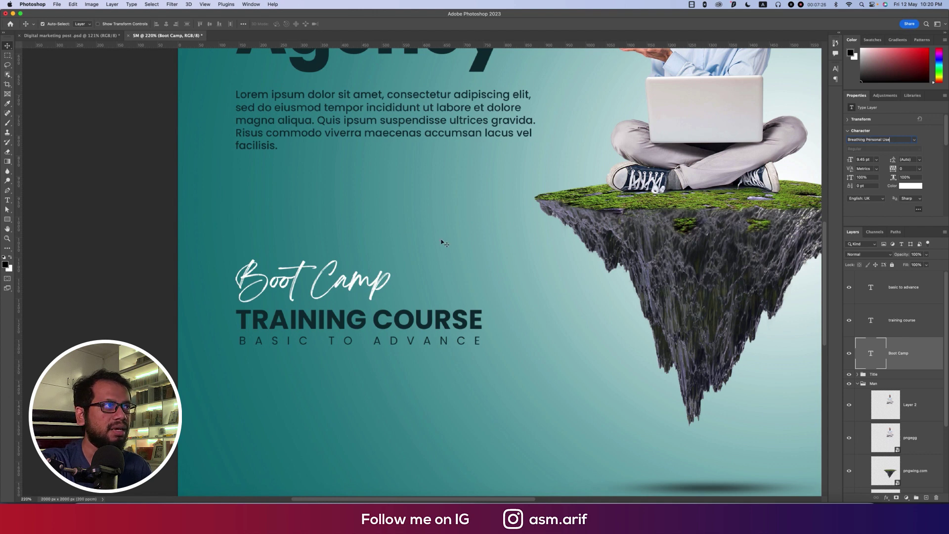
- Examine the Agency title's character settings, then collapse the Subject group and select the Button group in Digital marketing post.psd
scroll(441, 242, "up", 5)
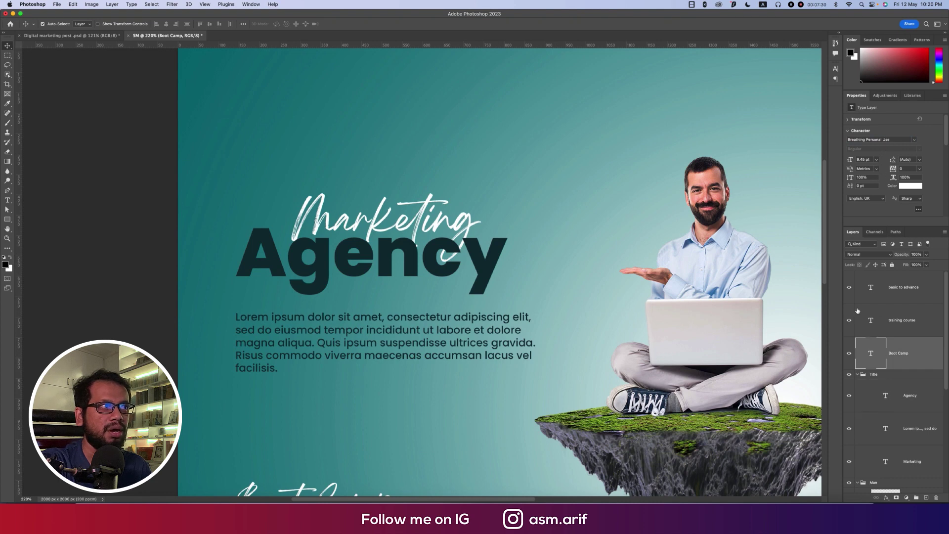
left_click(484, 261)
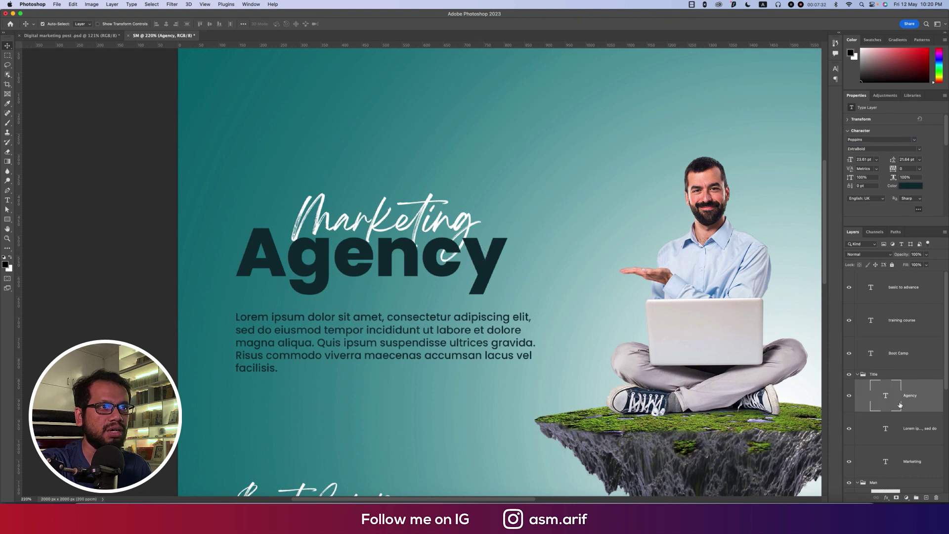
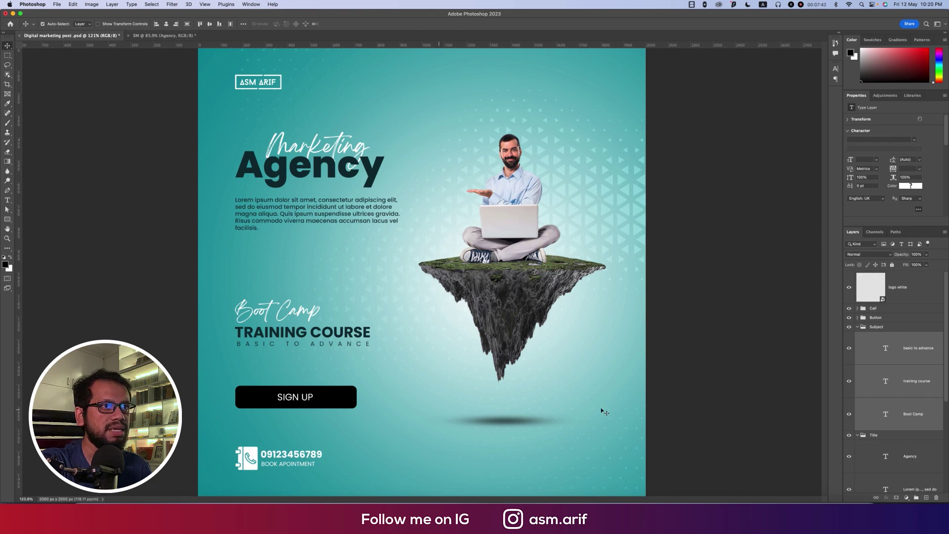
left_click(858, 327)
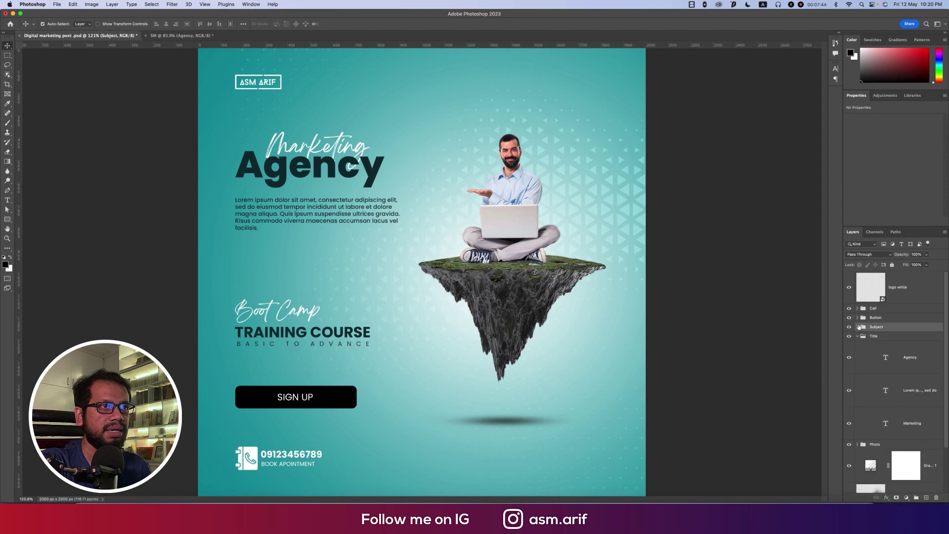
left_click(865, 319)
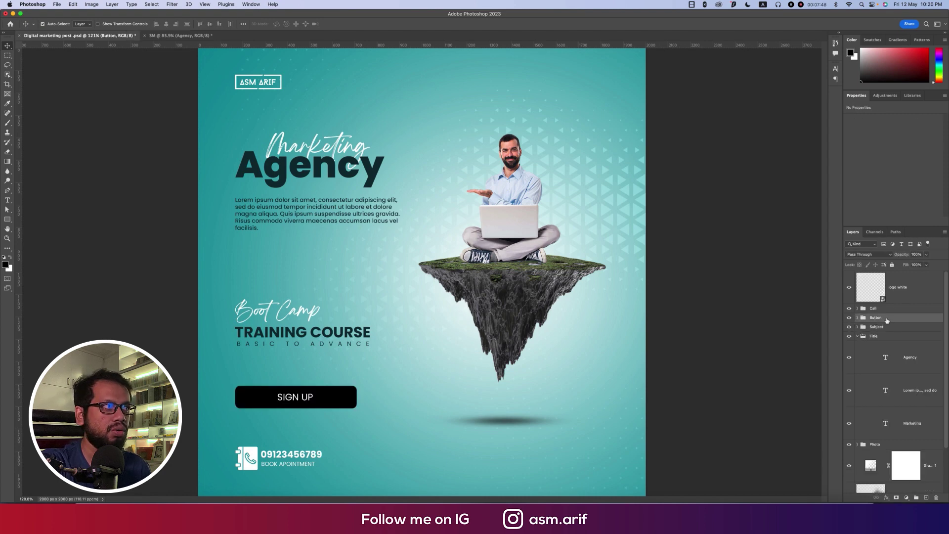
- In the SM document, draw a rounded rectangle about 430 × 108 px below the Basic to Advance line, near the text's left edge
left_click(175, 36)
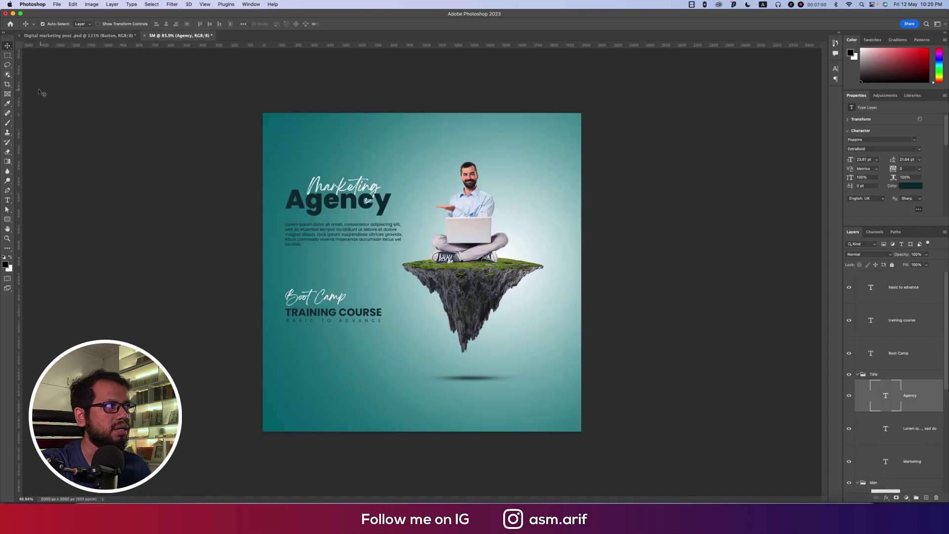
left_click(8, 219)
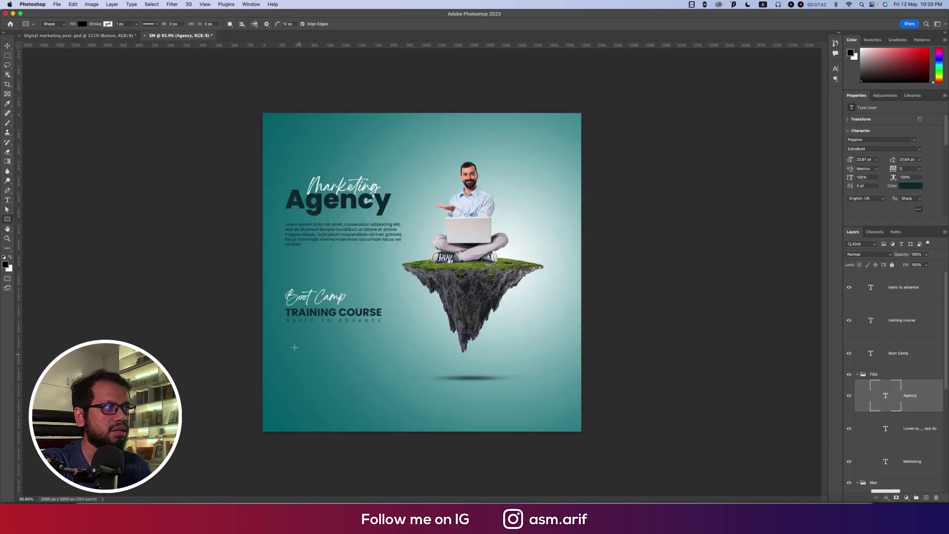
left_click_drag(286, 342, 355, 360)
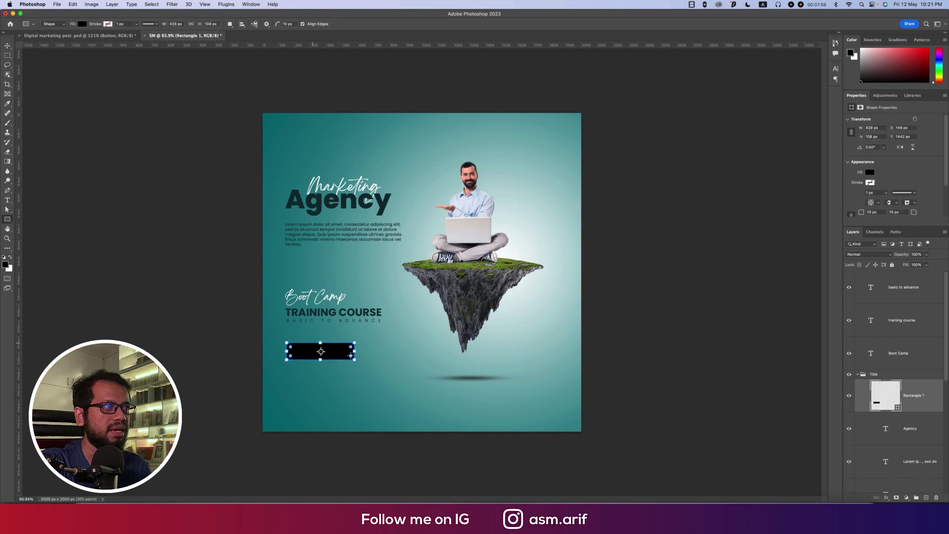
- Change the rectangle's fill to the dark teal 0c2d34 sampled from the Agency title
left_click(869, 172)
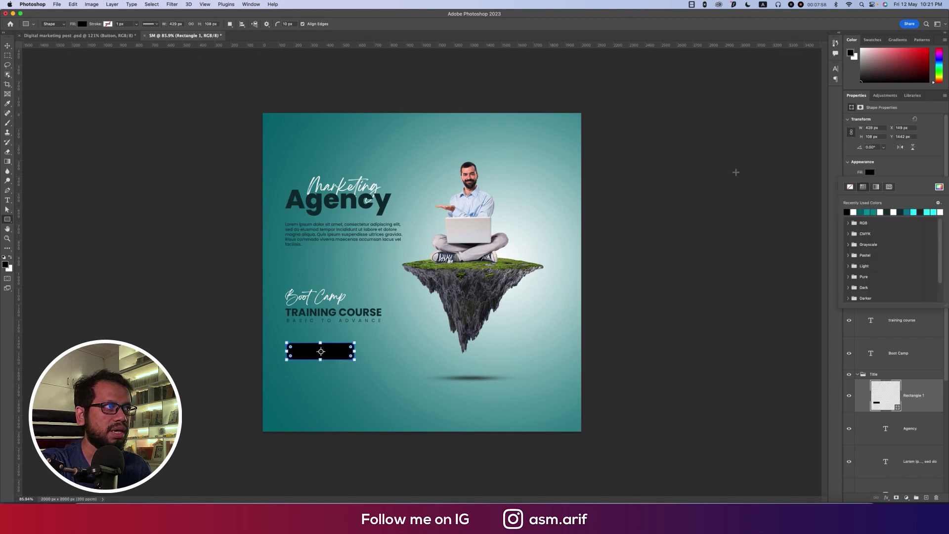
left_click(867, 173)
left_click(869, 174)
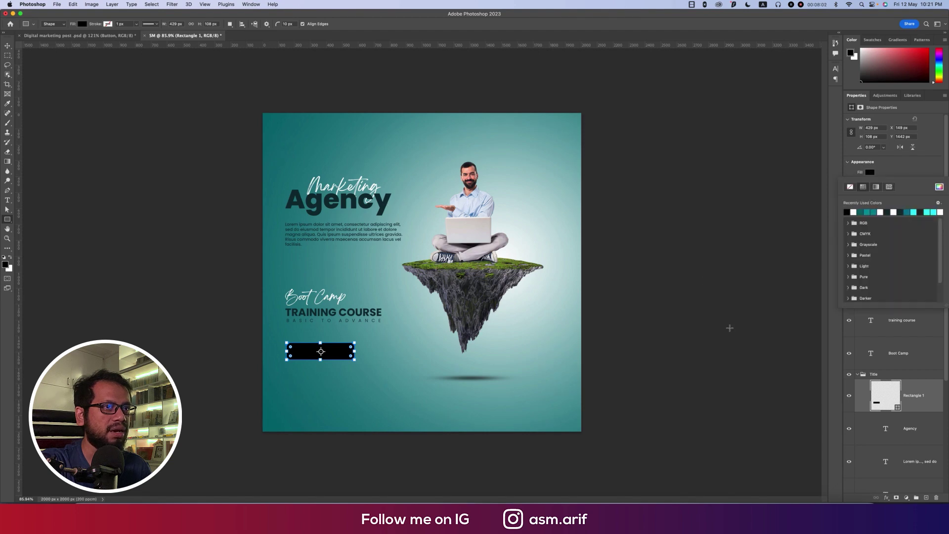
double_click(887, 395)
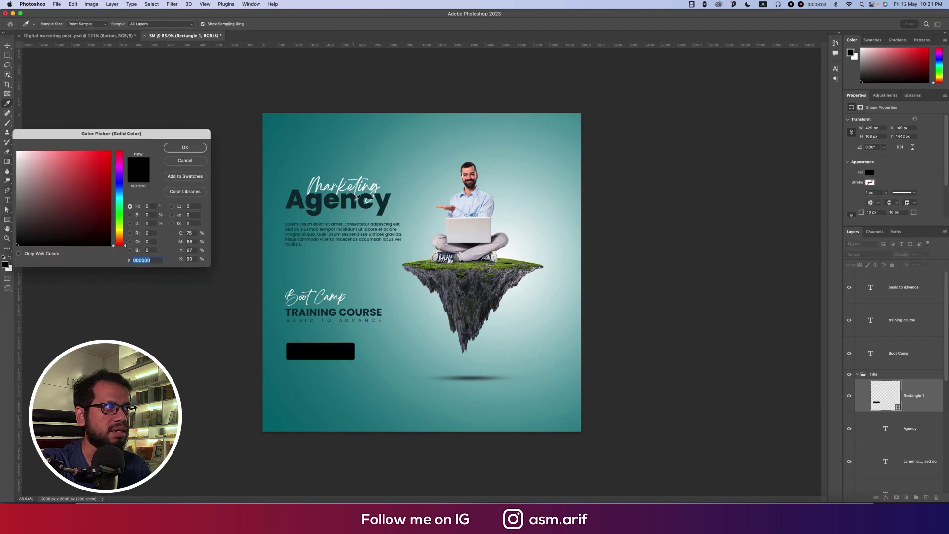
left_click(388, 201)
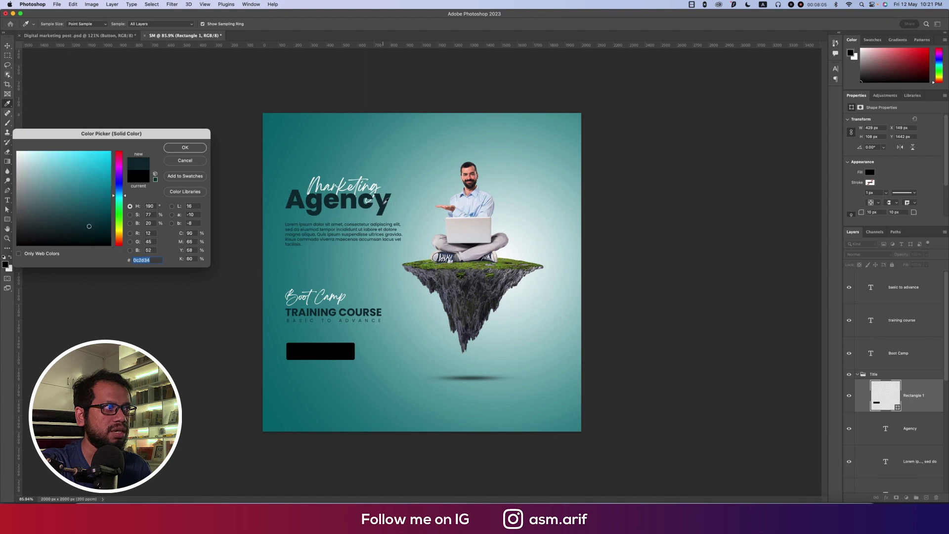
left_click(185, 148)
left_click(7, 45)
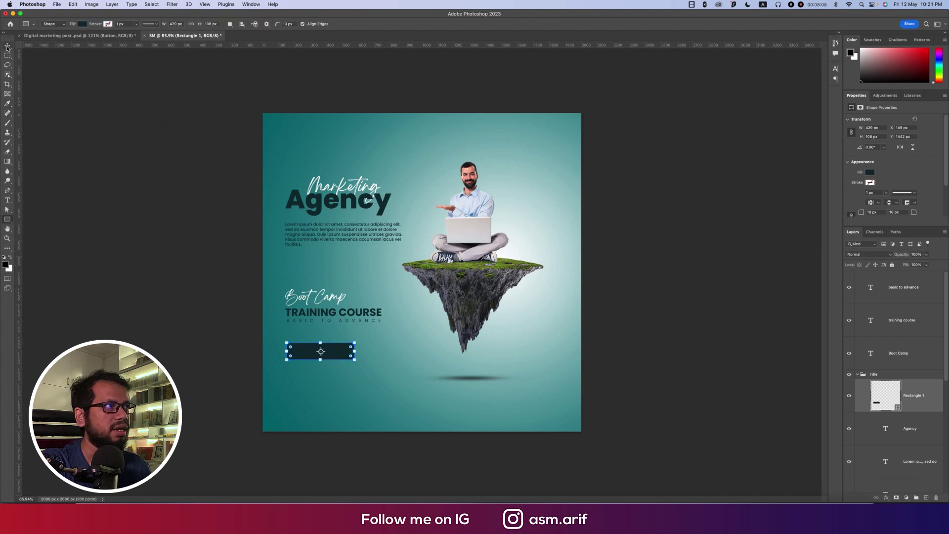
left_click(142, 269)
- Duplicate the TRAINING COURSE text, place the copy over the dark rectangle and move its layer to the top of the stack
left_click(308, 317)
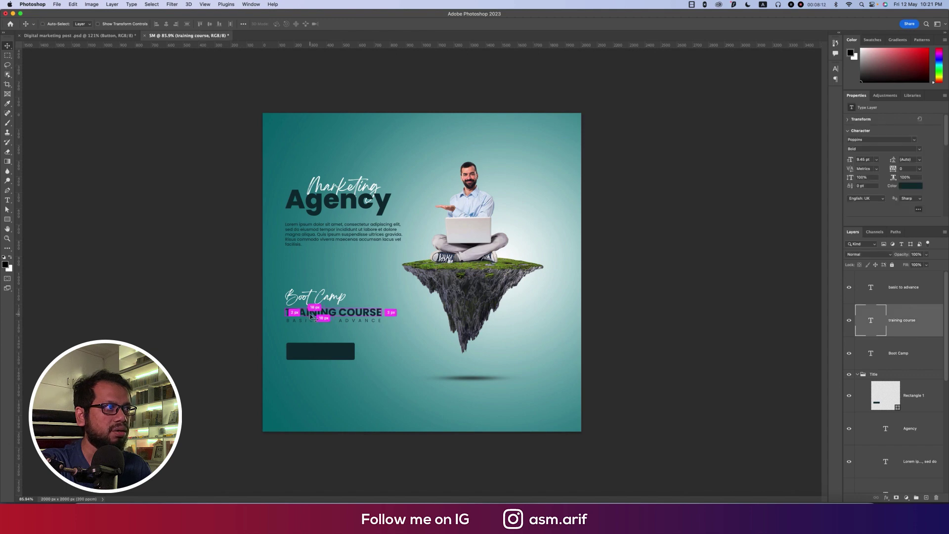
left_click_drag(312, 322, 317, 359)
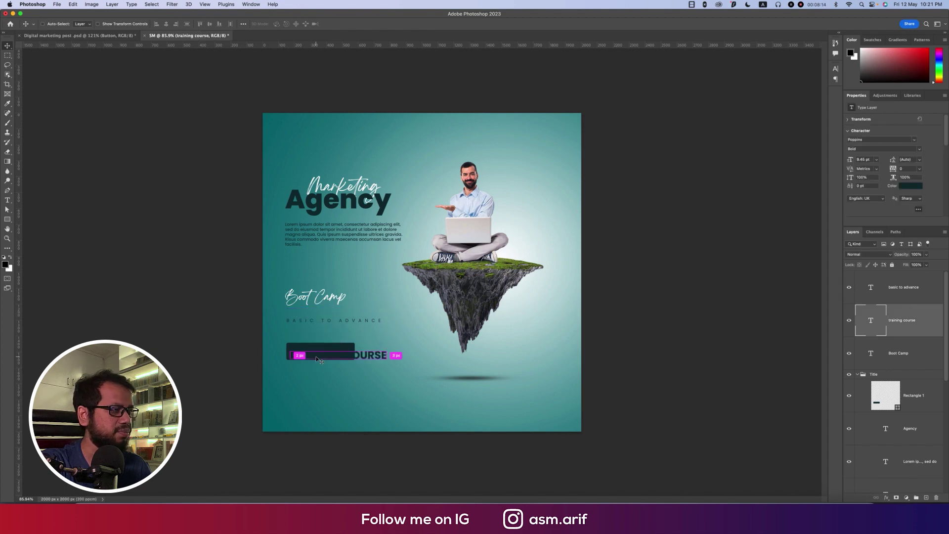
key("super+z")
key("super+j")
key("super+t")
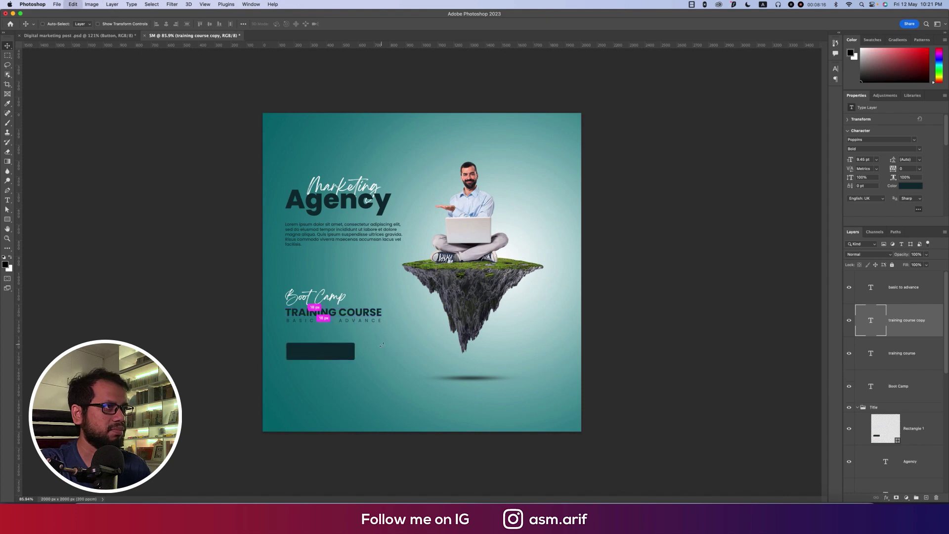
left_click_drag(370, 313, 367, 352)
key("Return")
left_click_drag(924, 330, 924, 267)
- Change the colour of the duplicated TRAINING COURSE text to white
left_click(912, 186)
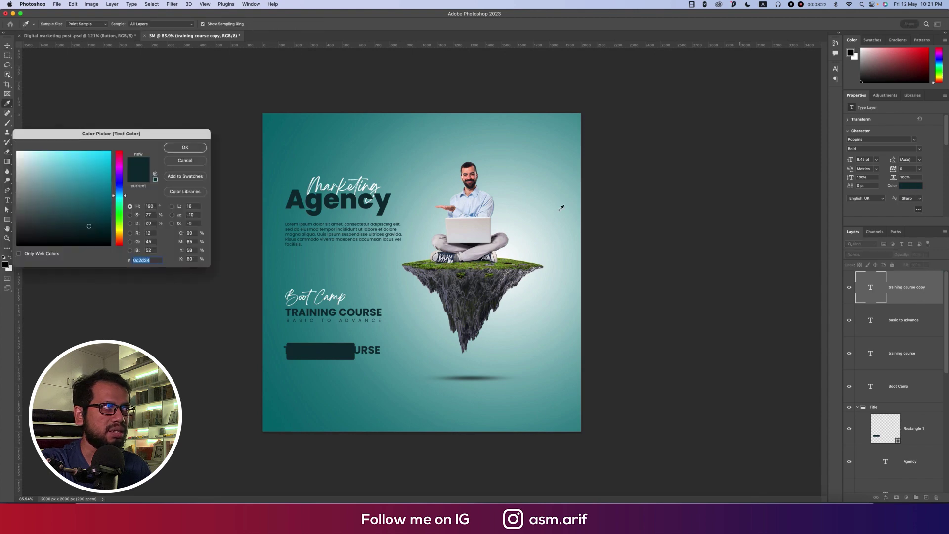
left_click_drag(65, 139, 594, 131)
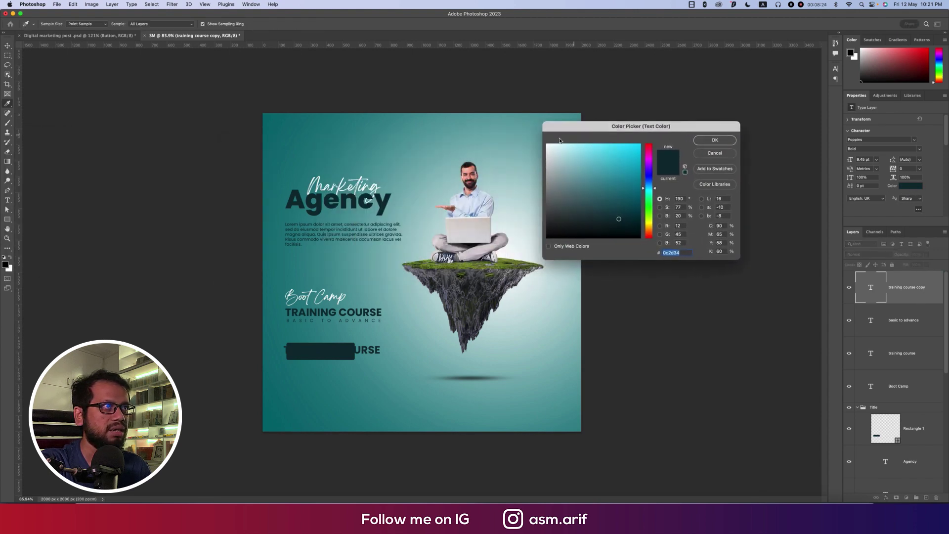
left_click(546, 144)
left_click(715, 140)
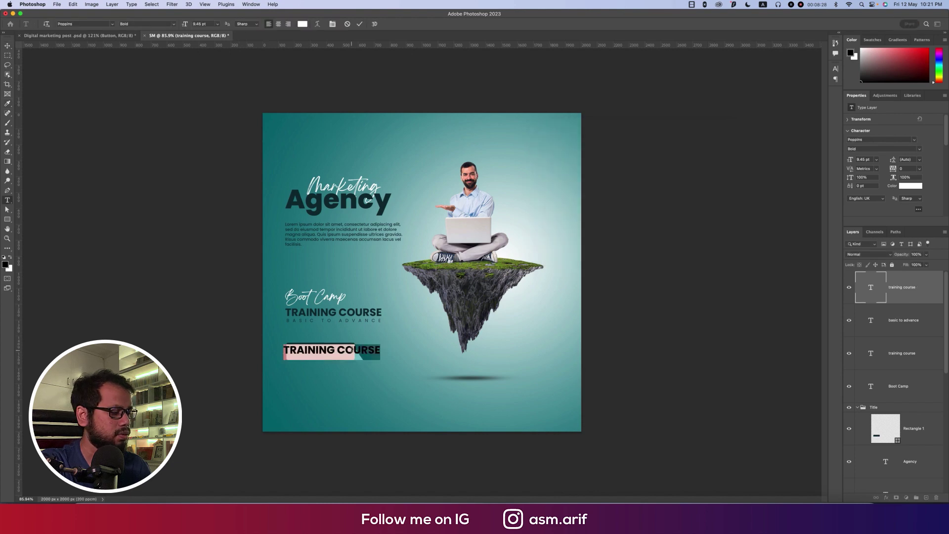
- Replace the duplicated text's wording with SIGN UP
type("SI")
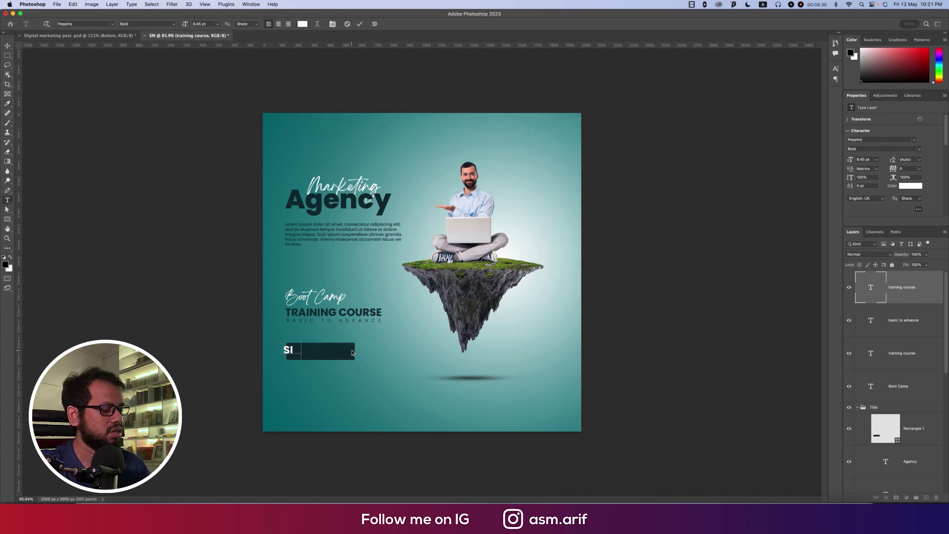
type("GN")
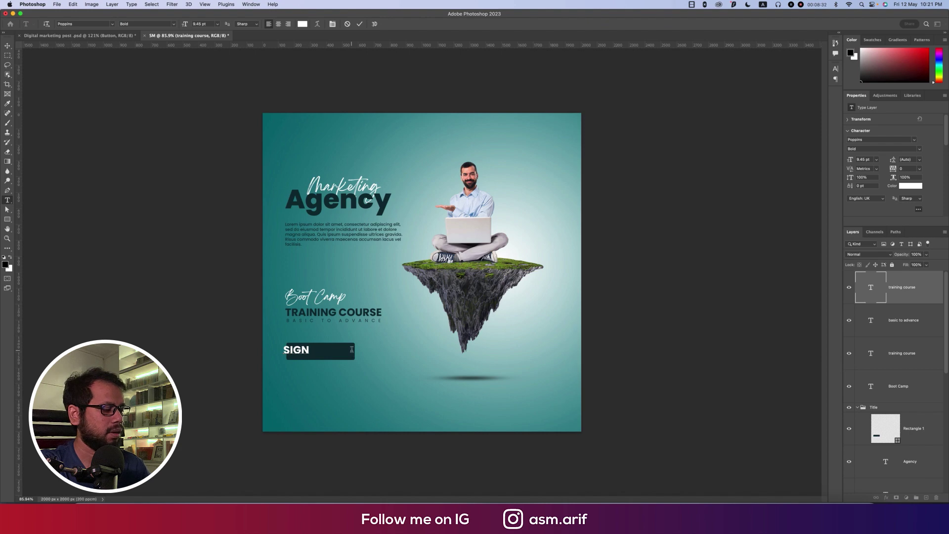
type(" UP")
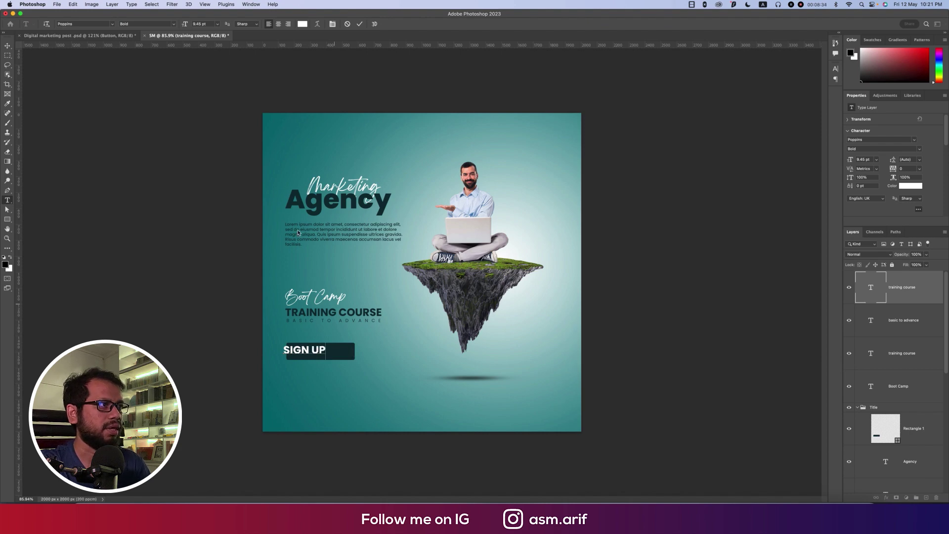
left_click(359, 23)
- Centre the SIGN UP text on the dark rectangle and set its font style to Medium
key("v")
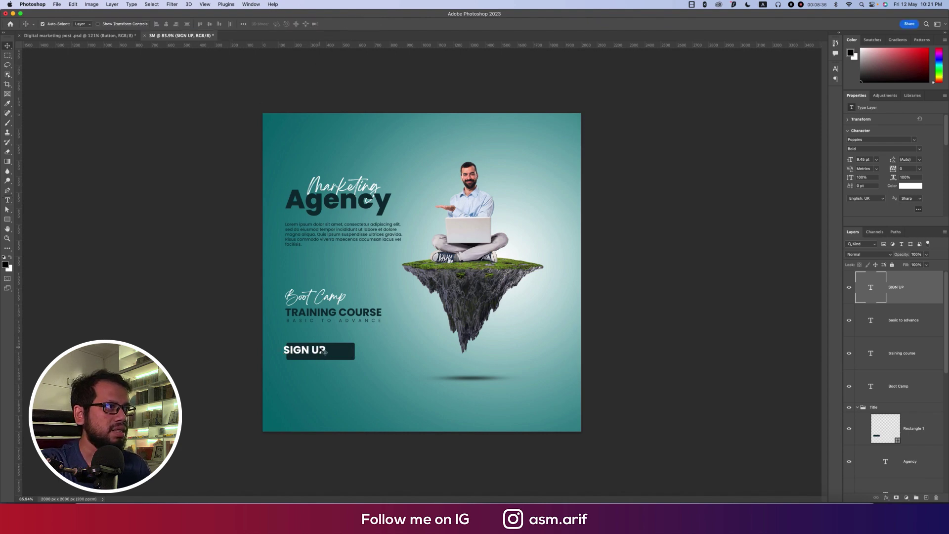
left_click_drag(324, 351, 337, 350)
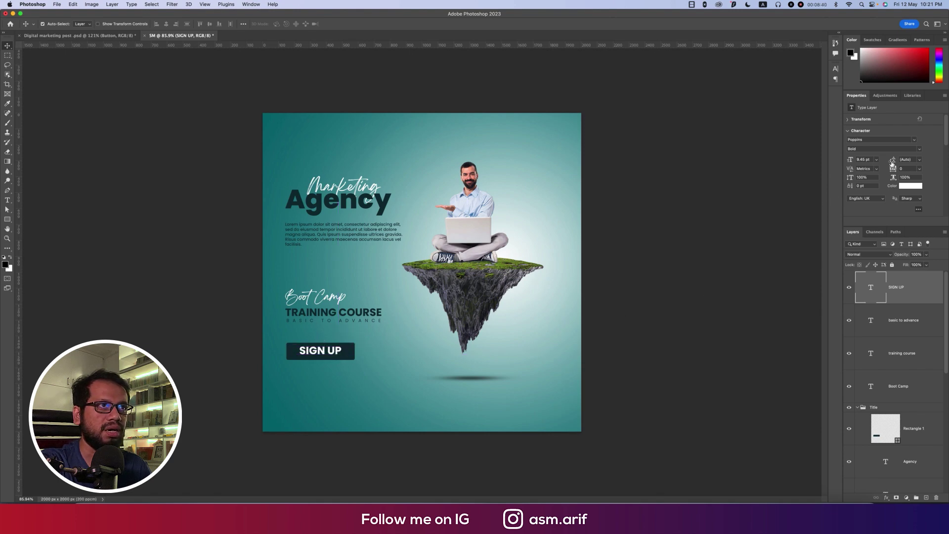
left_click(909, 149)
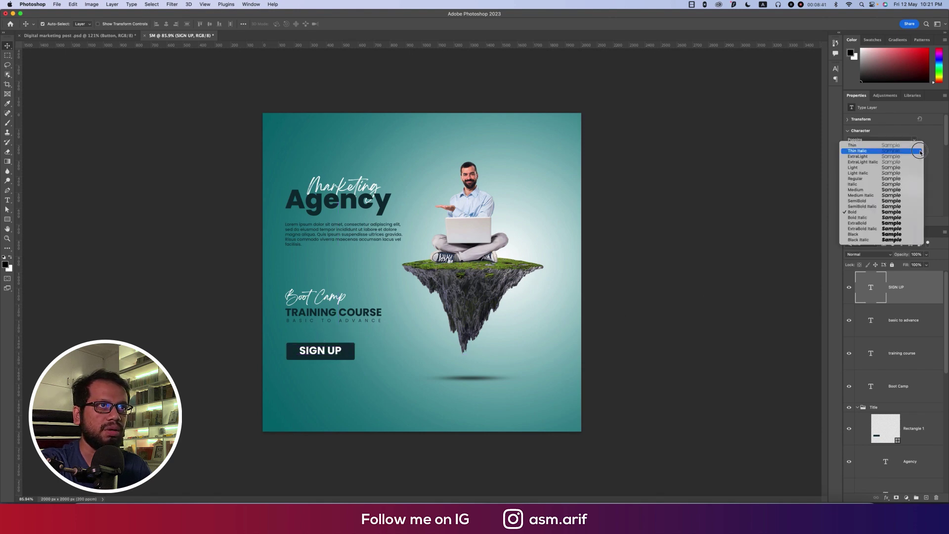
left_click(887, 192)
- Set all corner radii of the button rectangle to 15 px
scroll(326, 364, "up", 5)
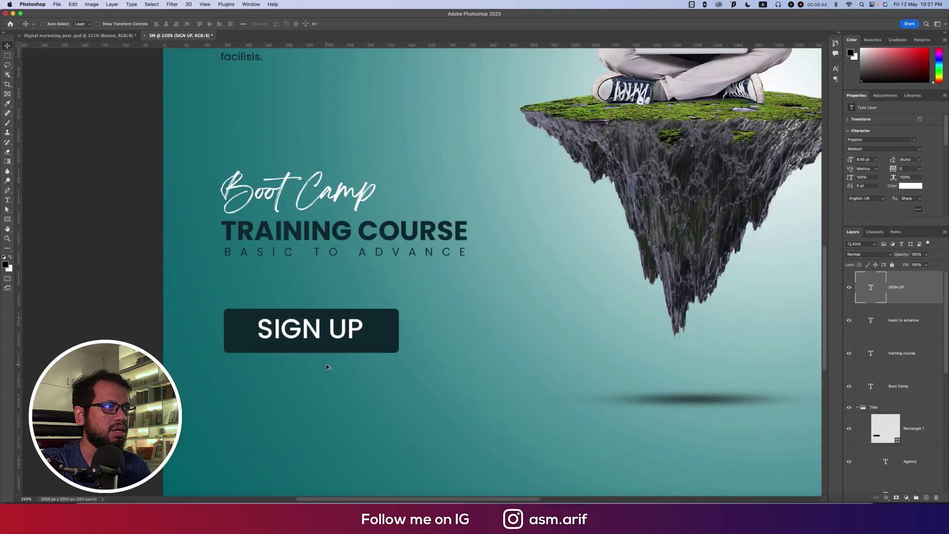
left_click(380, 346)
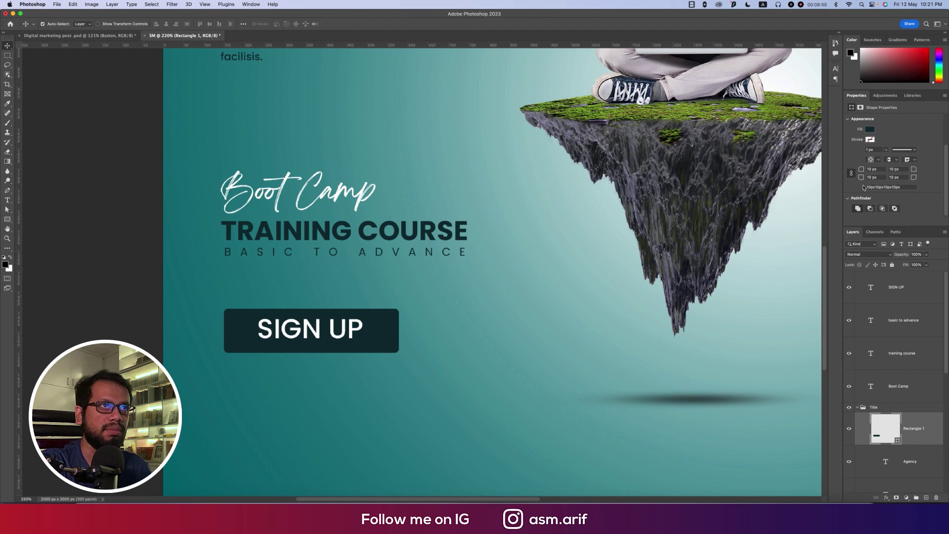
left_click(864, 170)
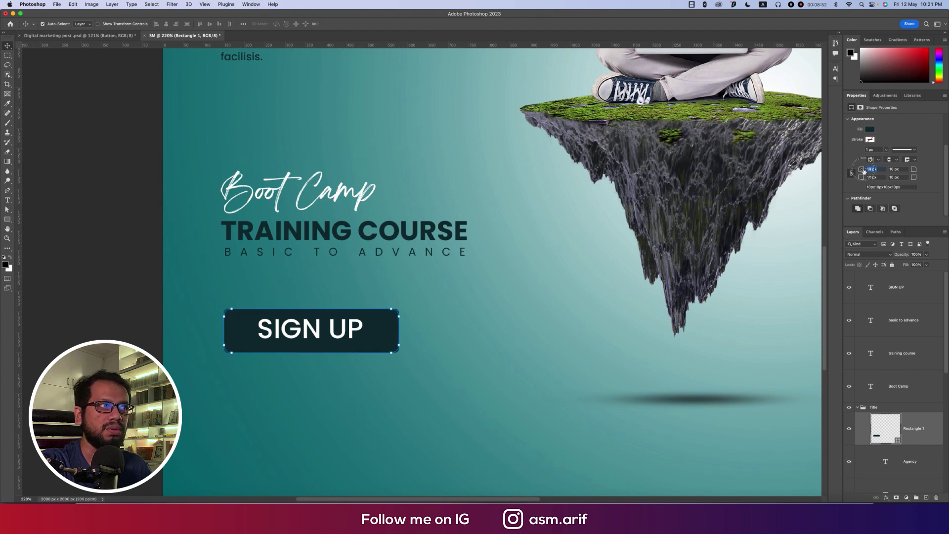
type("16")
key("Return")
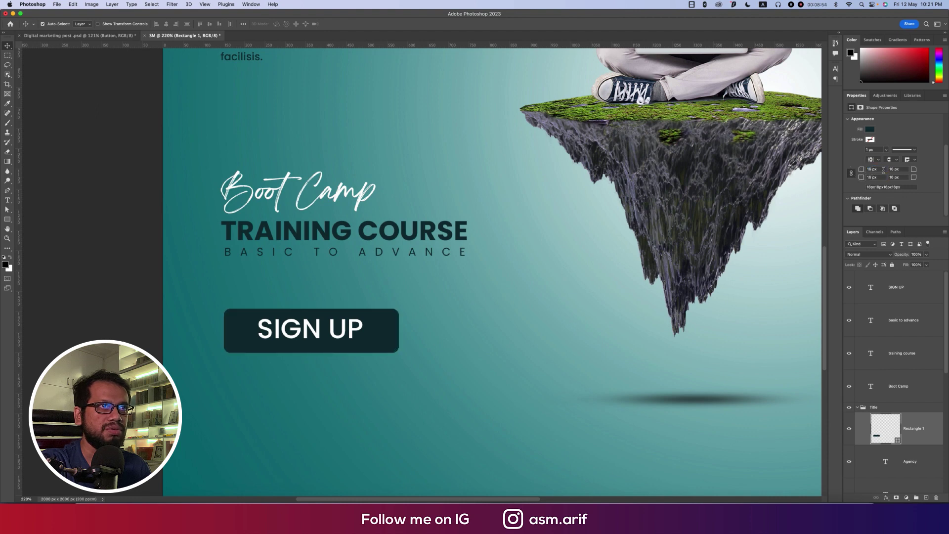
left_click_drag(883, 170, 852, 170)
type("1")
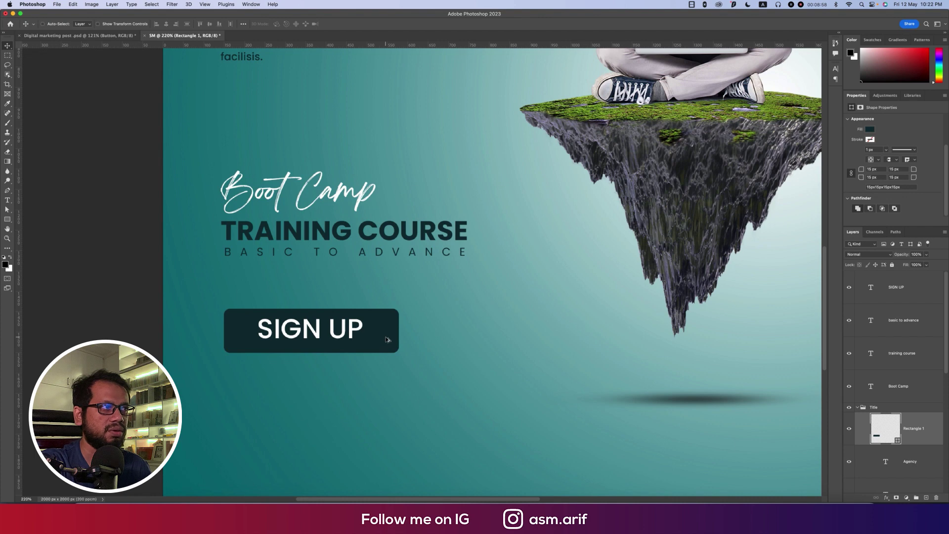
- Copy the phone-book icon, phone number and BOOK APOINTMENT layers from Digital marketing post .psd into the SM document
key("super+0")
left_click(74, 36)
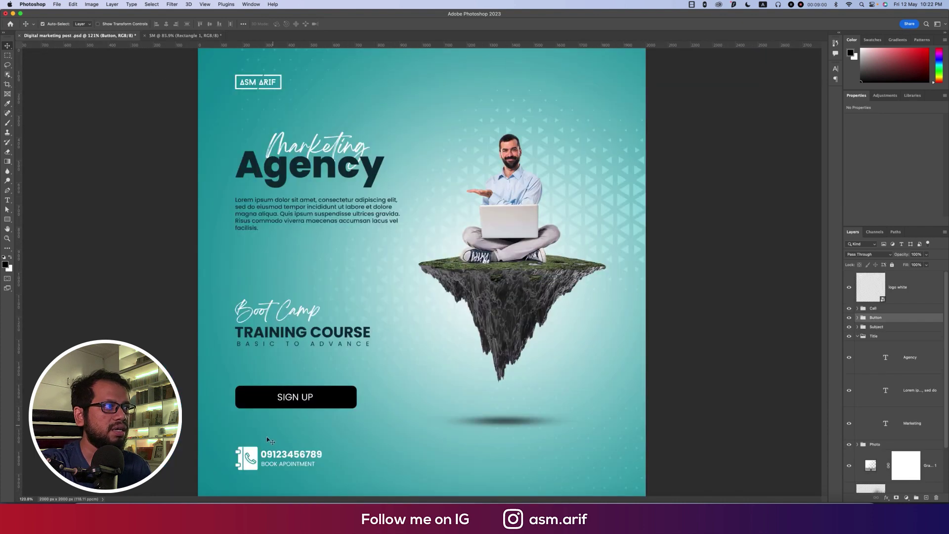
left_click(250, 457)
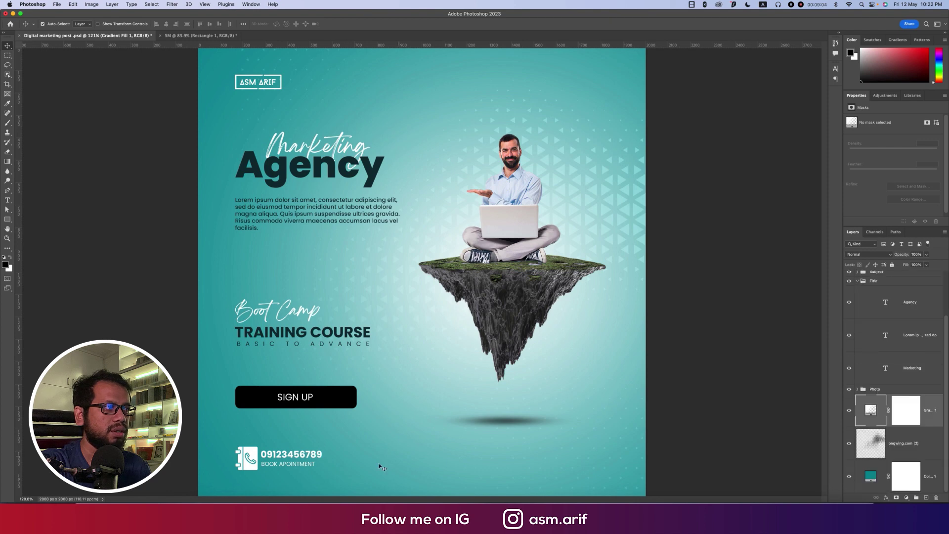
left_click(253, 455)
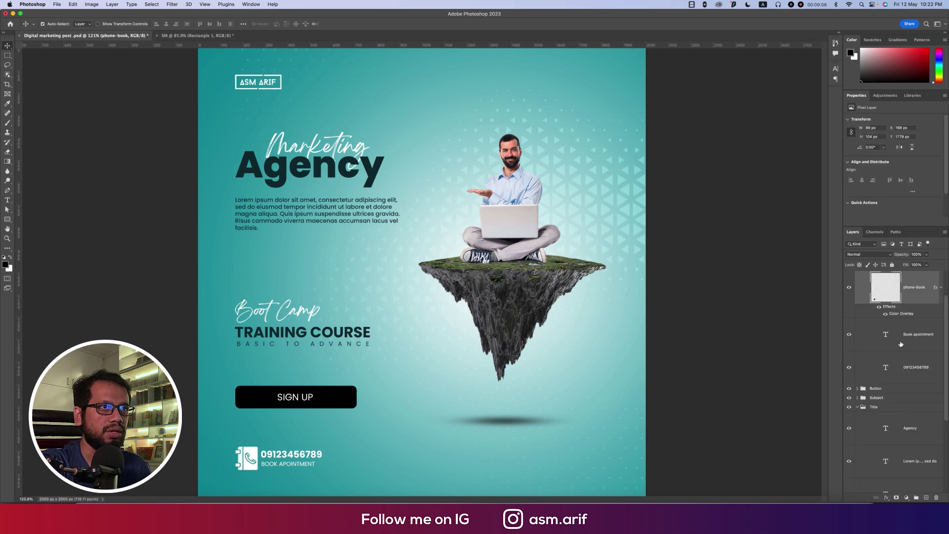
left_click(848, 289)
left_click(847, 289)
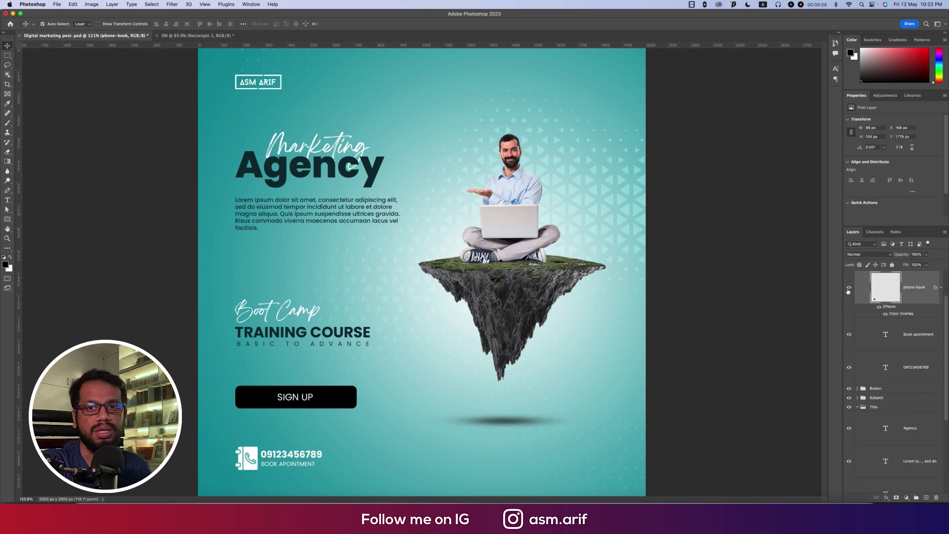
left_click(911, 336, "shift")
left_click(906, 378, "shift")
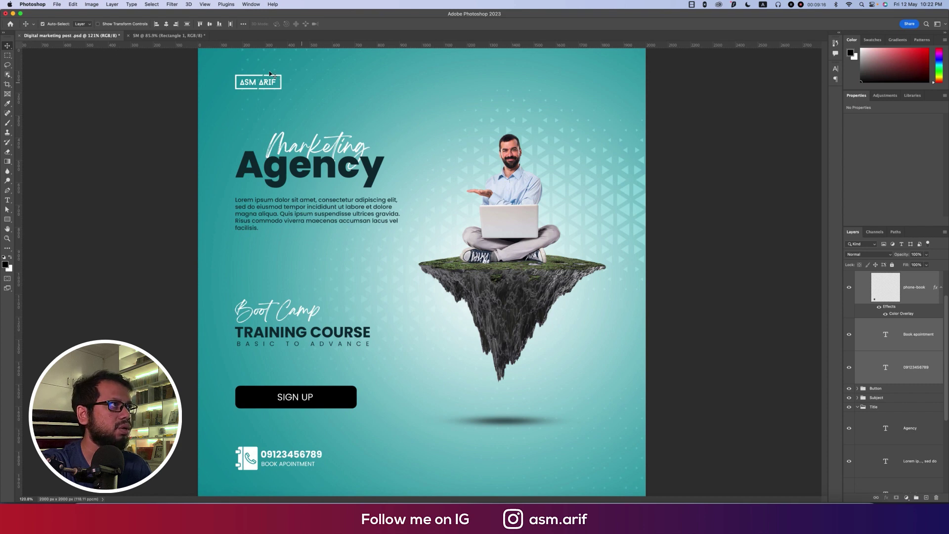
left_click(168, 35)
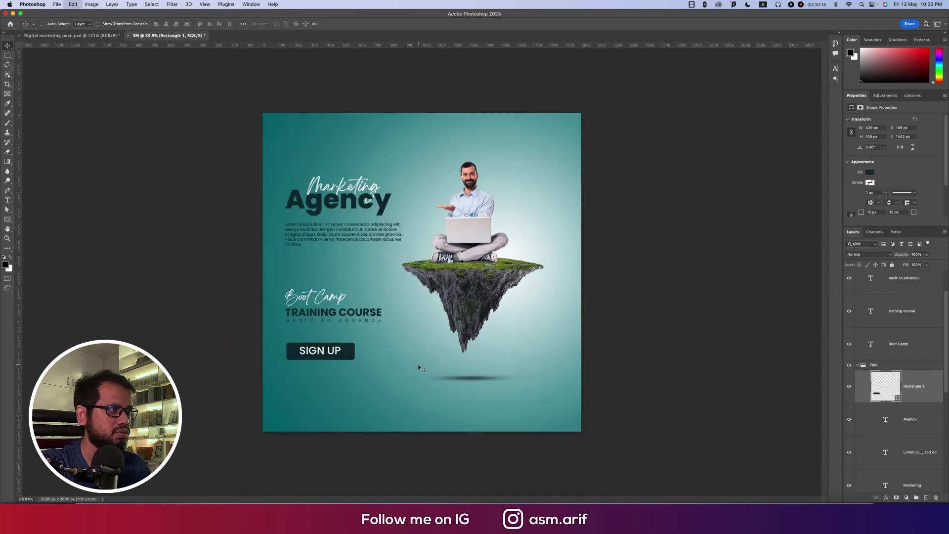
key("super+v")
- Move the pasted contact details below the SIGN UP button, lining up their left edge with the button
key("super+t")
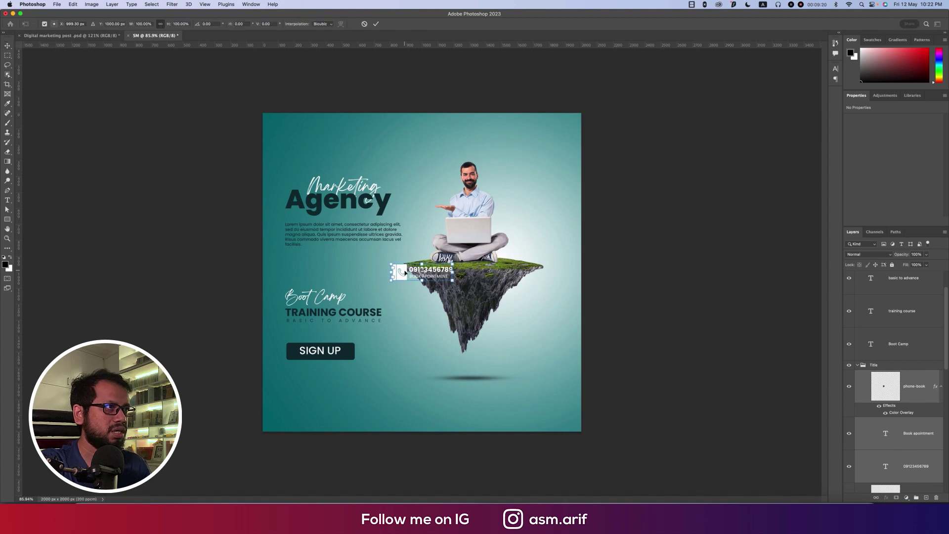
left_click_drag(400, 277, 300, 396)
scroll(300, 396, "up", 10)
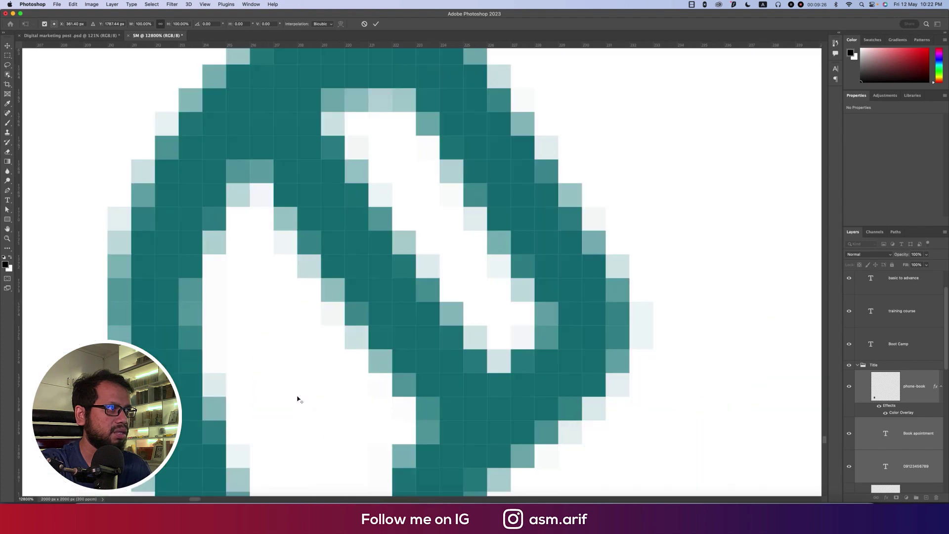
scroll(297, 397, "down", 6)
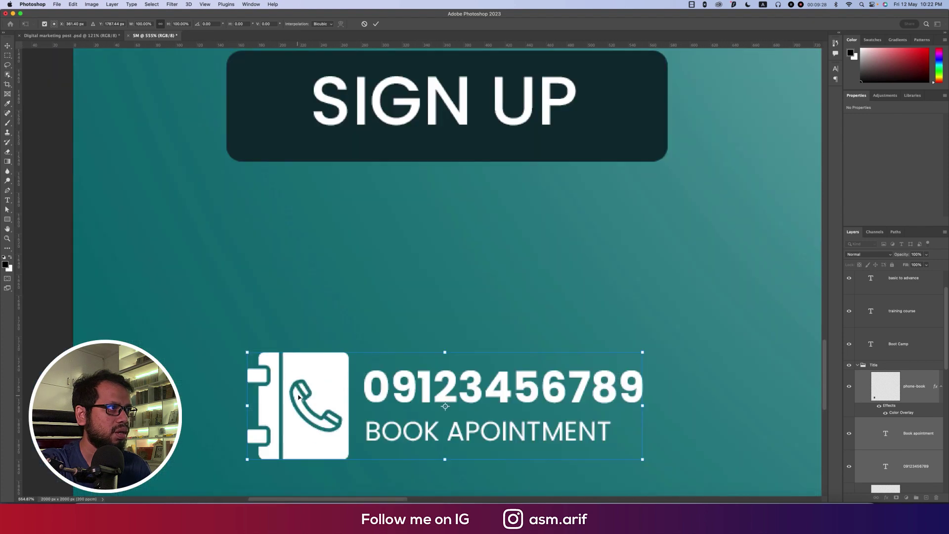
left_click_drag(312, 382, 295, 387)
scroll(295, 386, "down", 8)
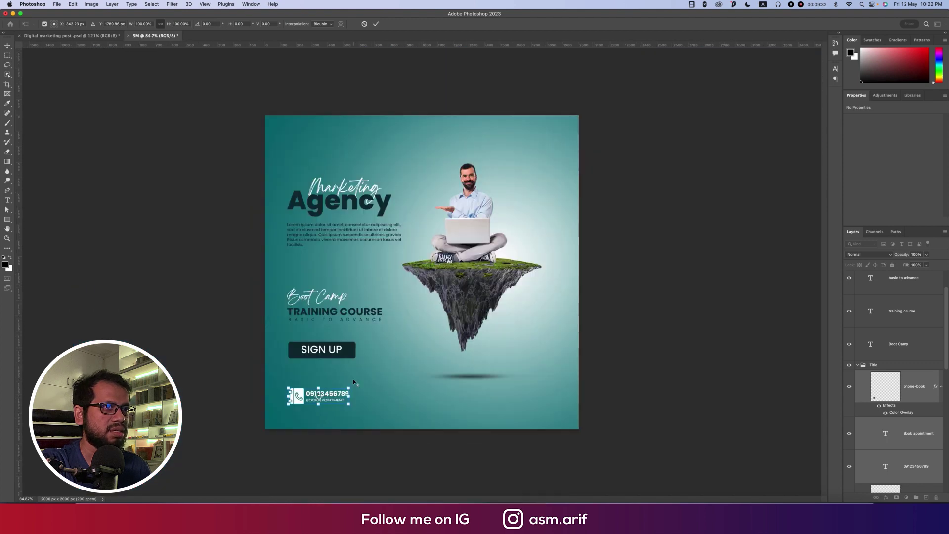
- Apply the placement, group the three contact layers and bring the group to the front of the layer stack
left_click(895, 389, "super")
key("Escape")
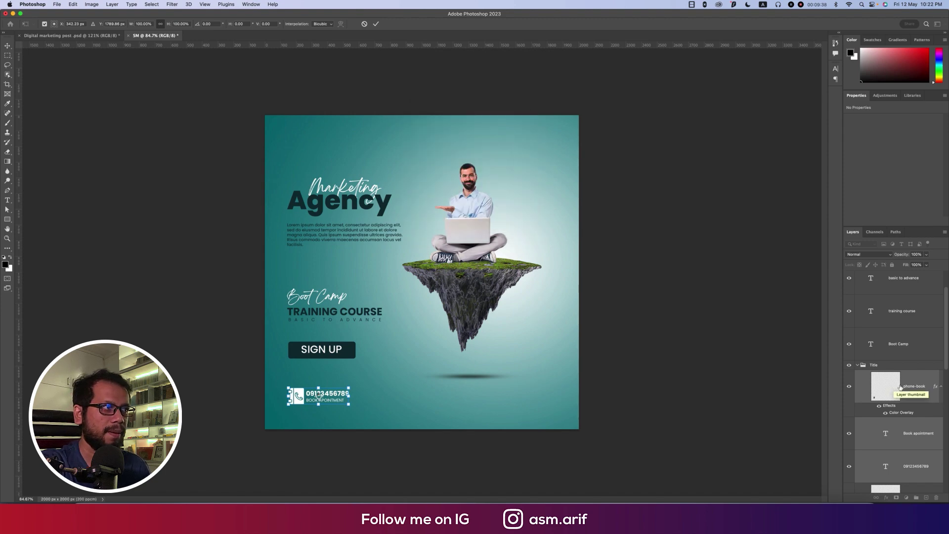
key("Return")
key("super+g")
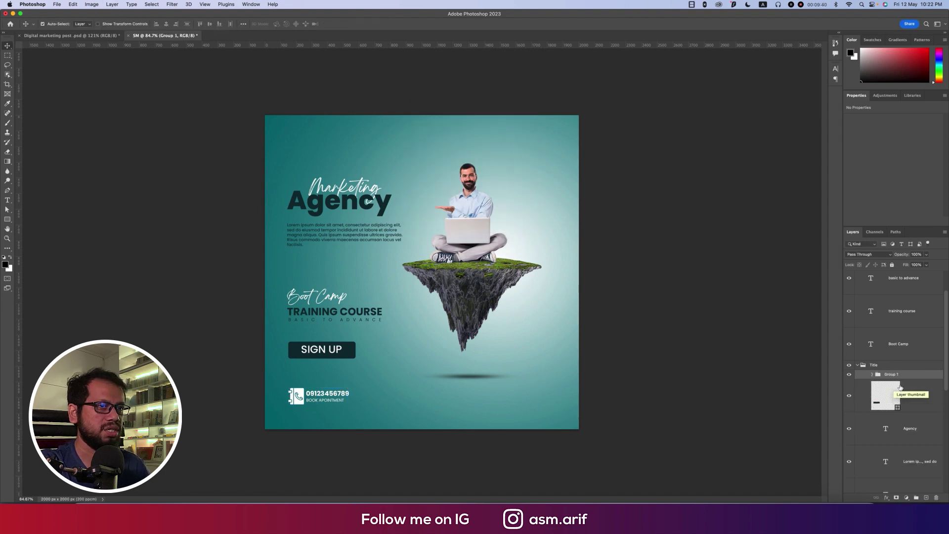
key("super+shift+bracketright")
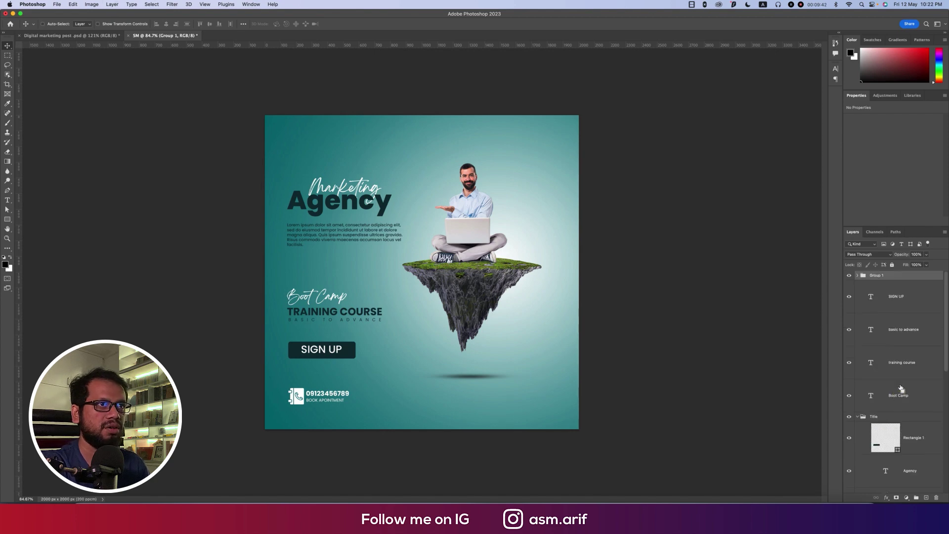
- Move the Rectangle 1 layer directly beneath the SIGN UP text and group the two layers as Buton
left_click(911, 306)
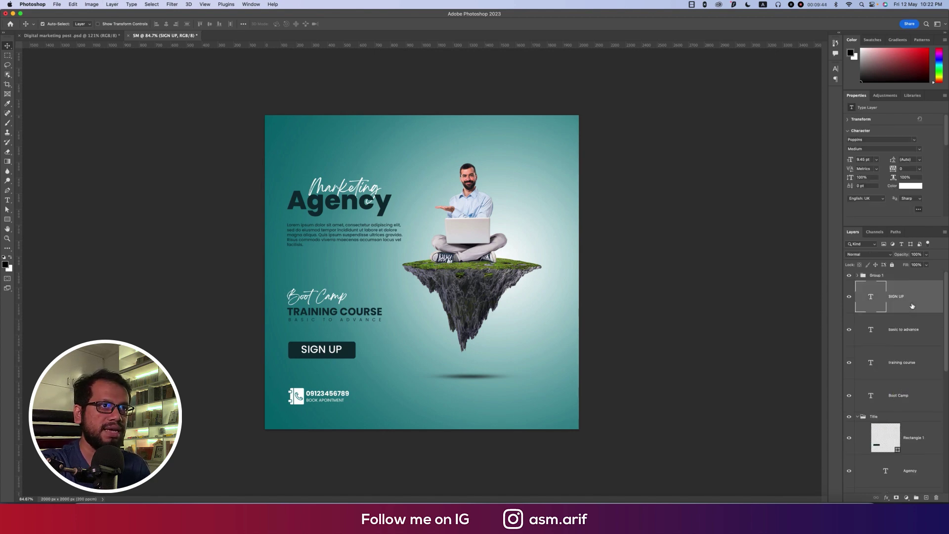
left_click(911, 335, "shift")
left_click(910, 344)
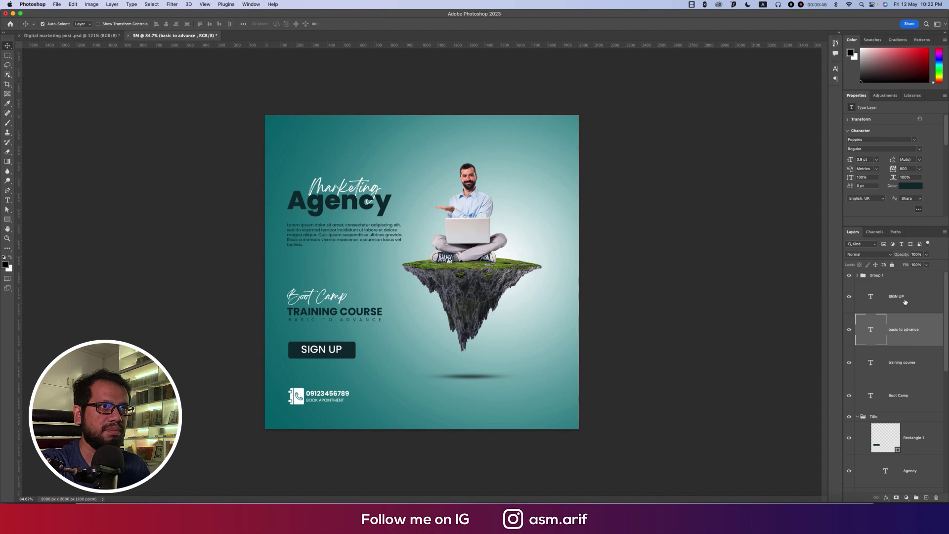
left_click_drag(910, 431, 910, 317)
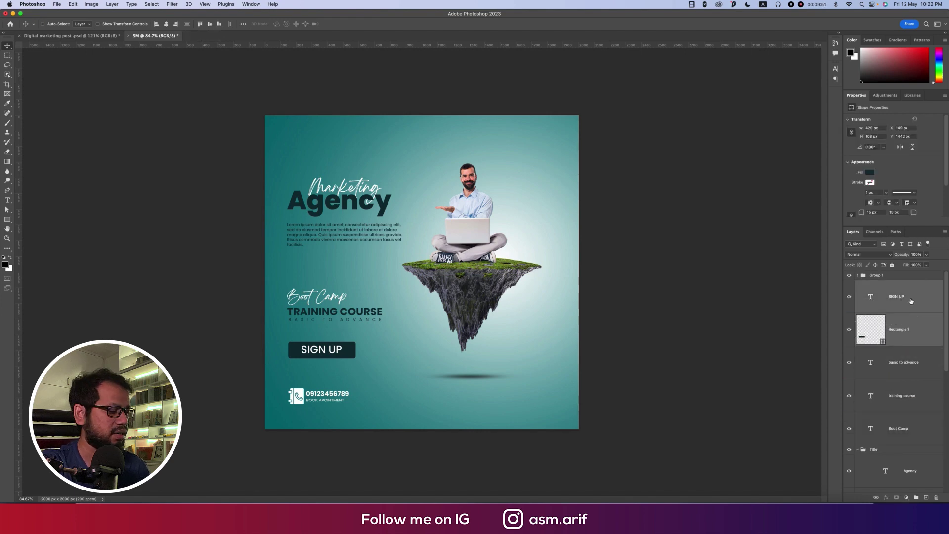
key("super+g")
double_click(878, 284)
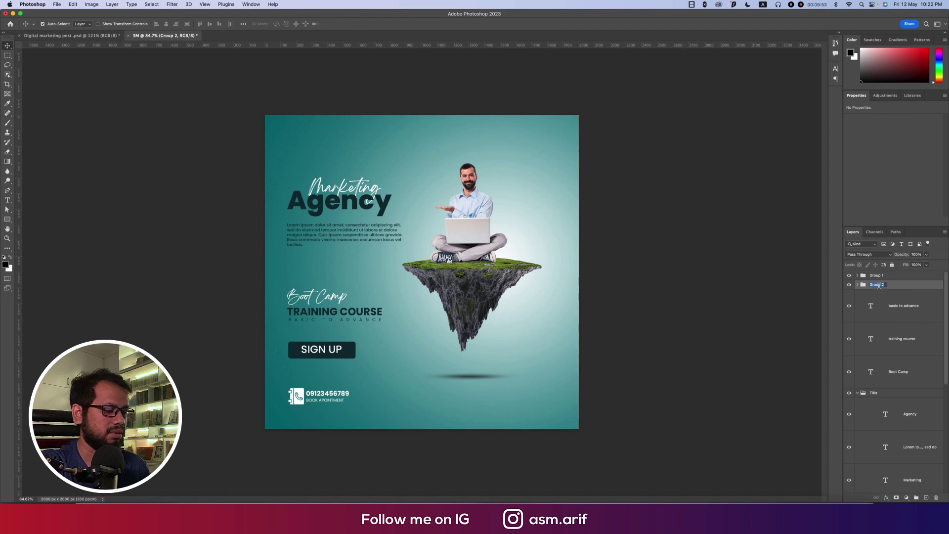
type("Buton")
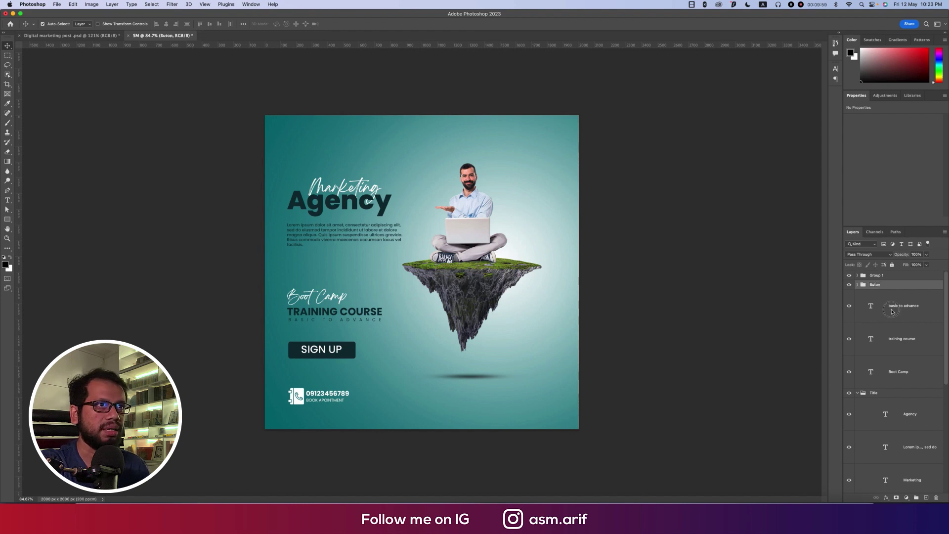
- Rename the group holding the contact details as Call
left_click(879, 275)
left_click(849, 275)
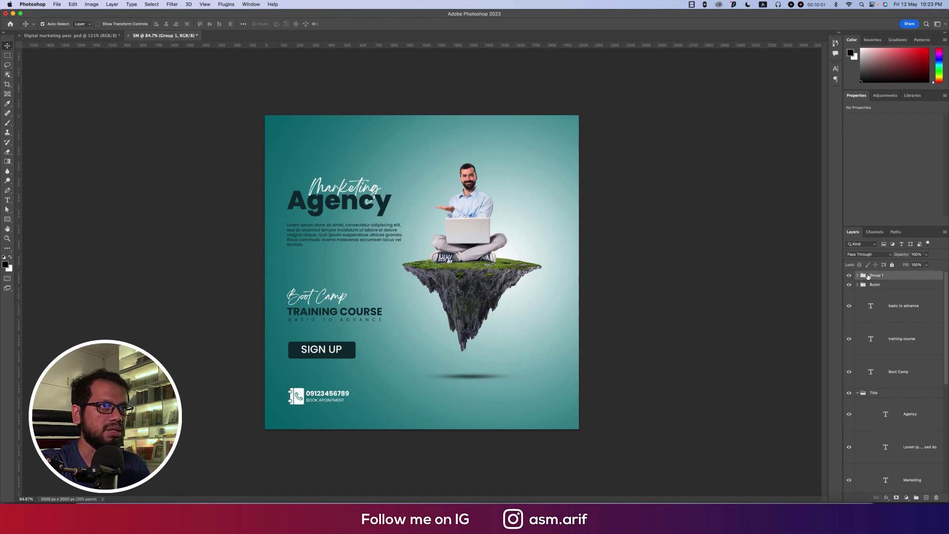
type("Call")
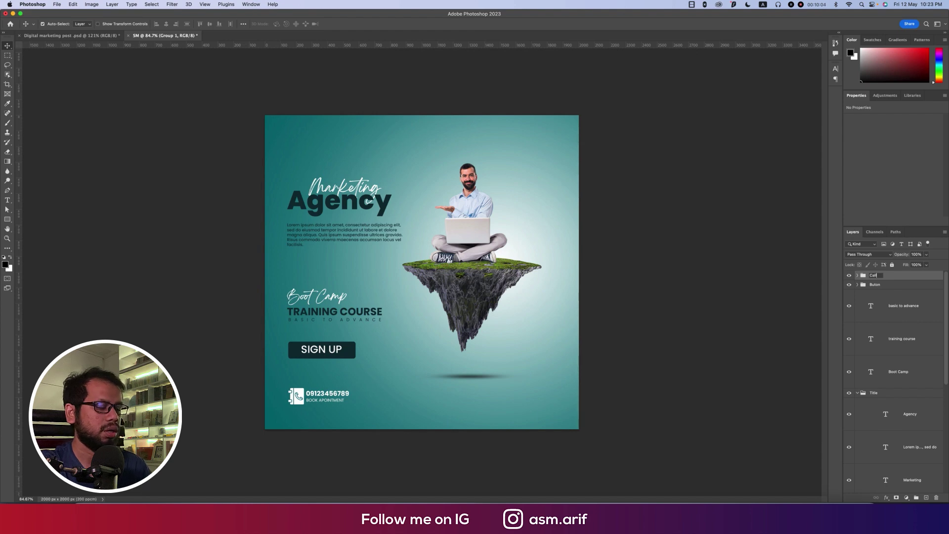
key("Return")
- Group the basic to advance, training course and Boot Camp text layers and name the group Sub
left_click(896, 316)
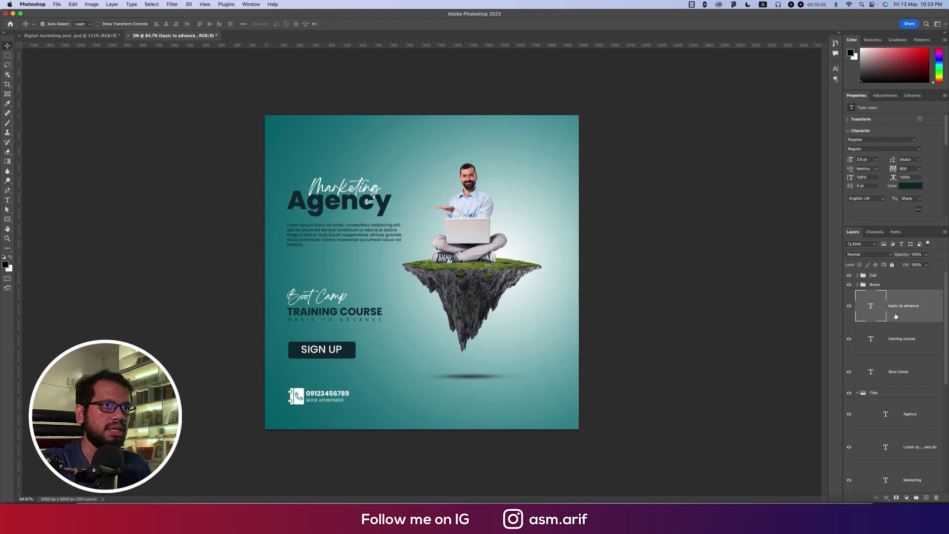
left_click(896, 341, "shift")
left_click(895, 371, "shift")
key("super+g")
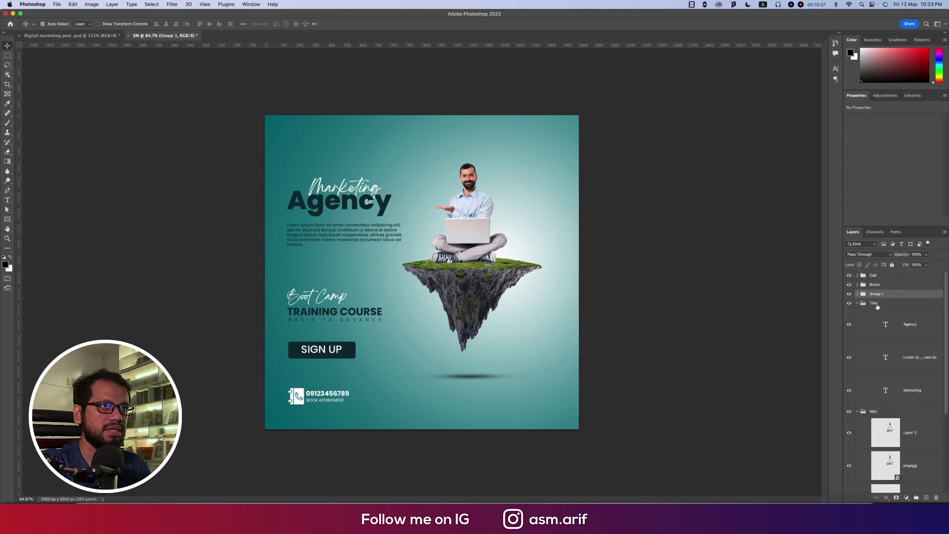
type("Su")
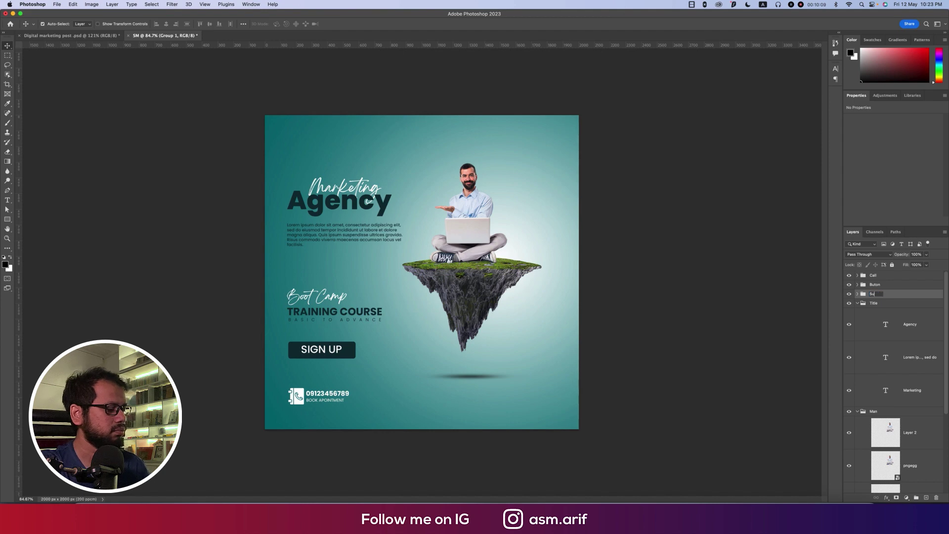
type("b")
key("Return")
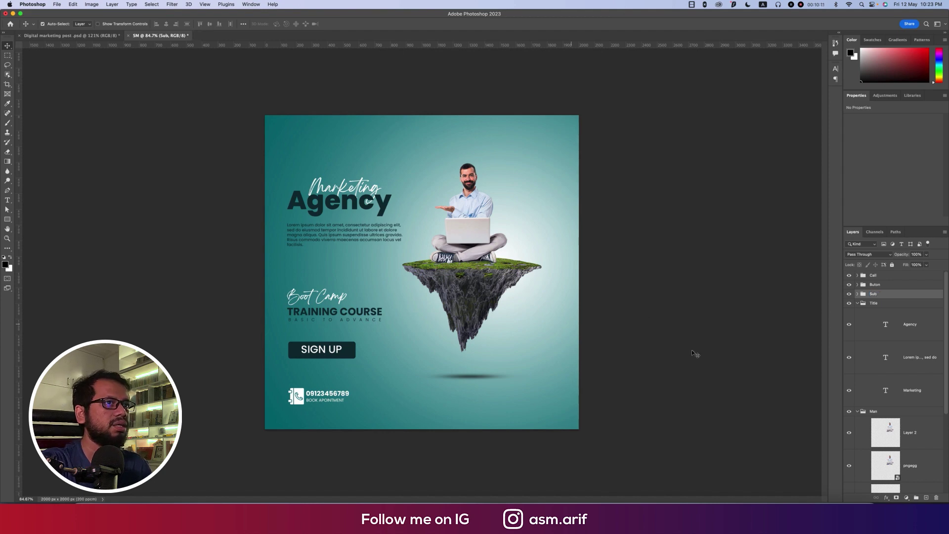
- Collapse the Title and Man groups and clear the layer selection
left_click(859, 303)
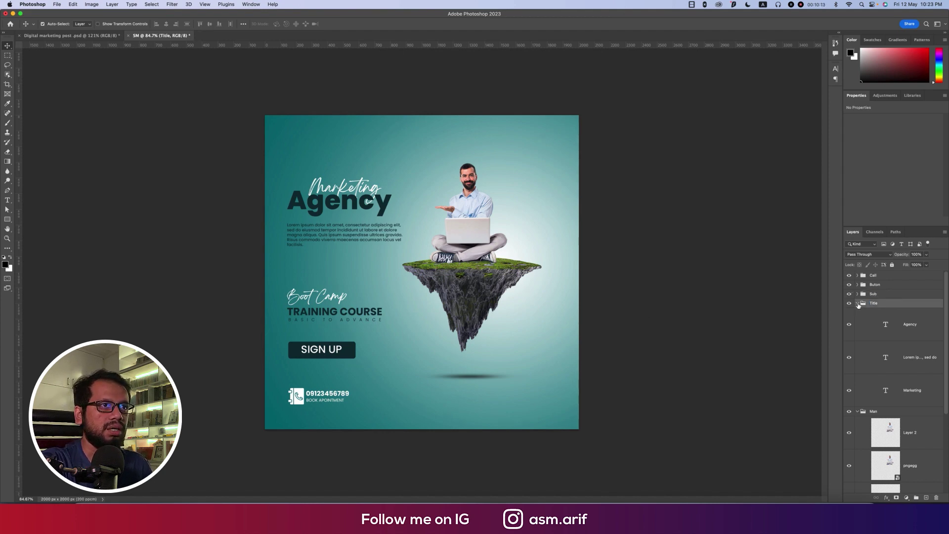
left_click(857, 304)
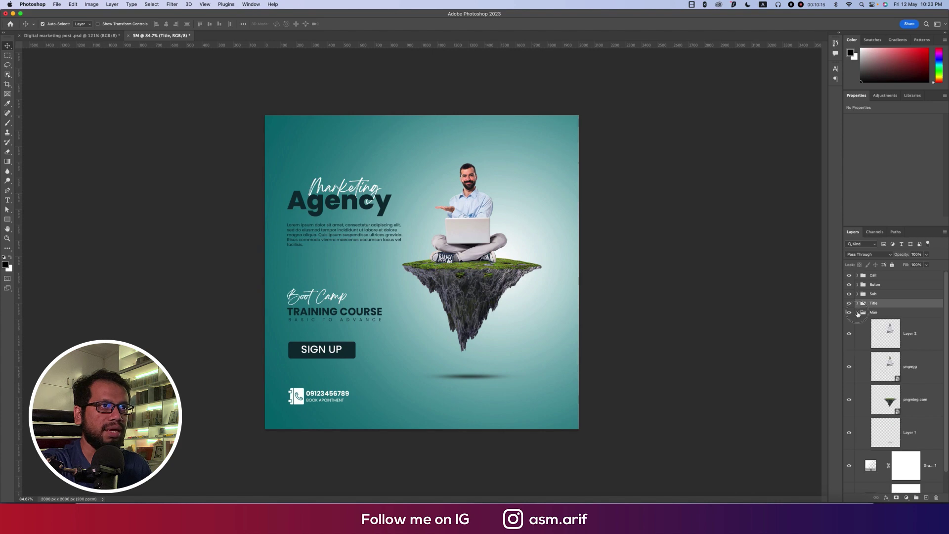
left_click(857, 312)
left_click(893, 294, "shift")
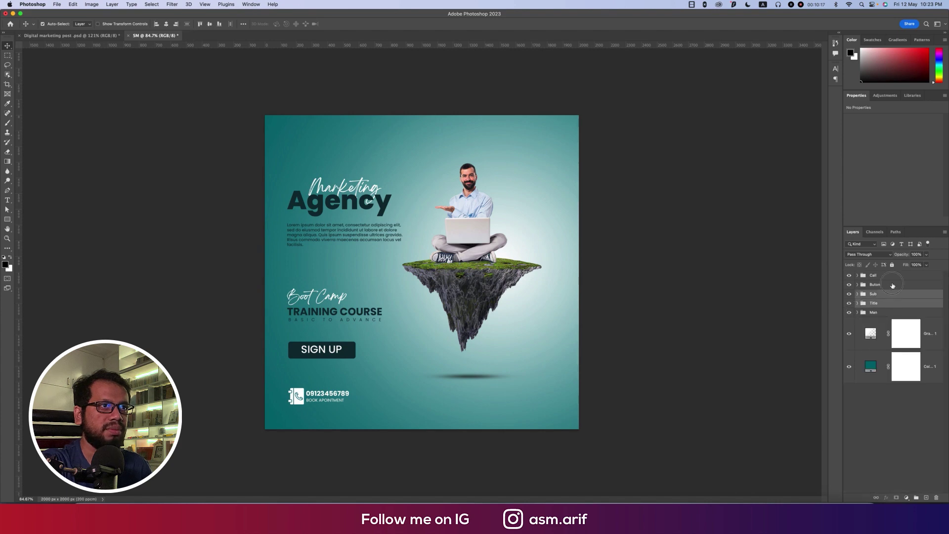
left_click(638, 270)
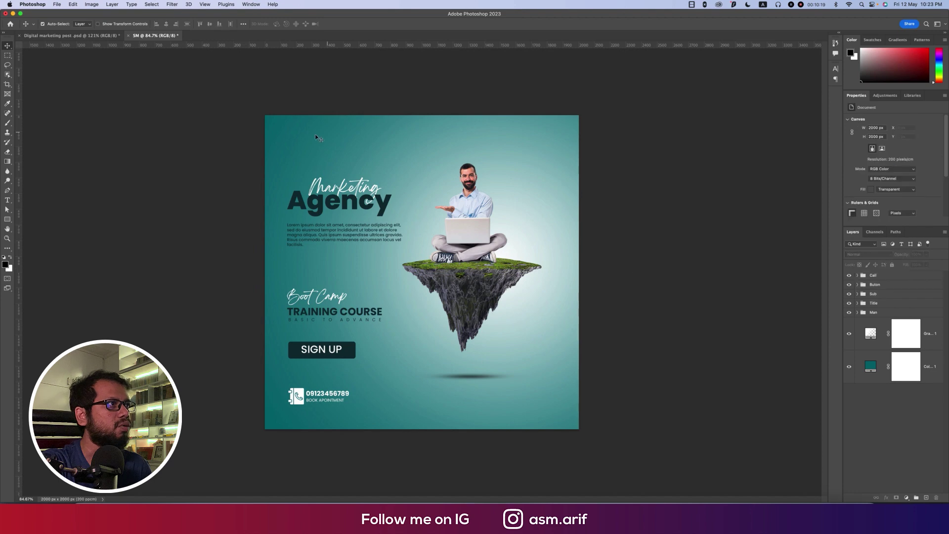
- Place logo white.png from the 300ppi folder as embedded, about 199 px wide, above the title and aligned with the text's left edge
left_click(57, 4)
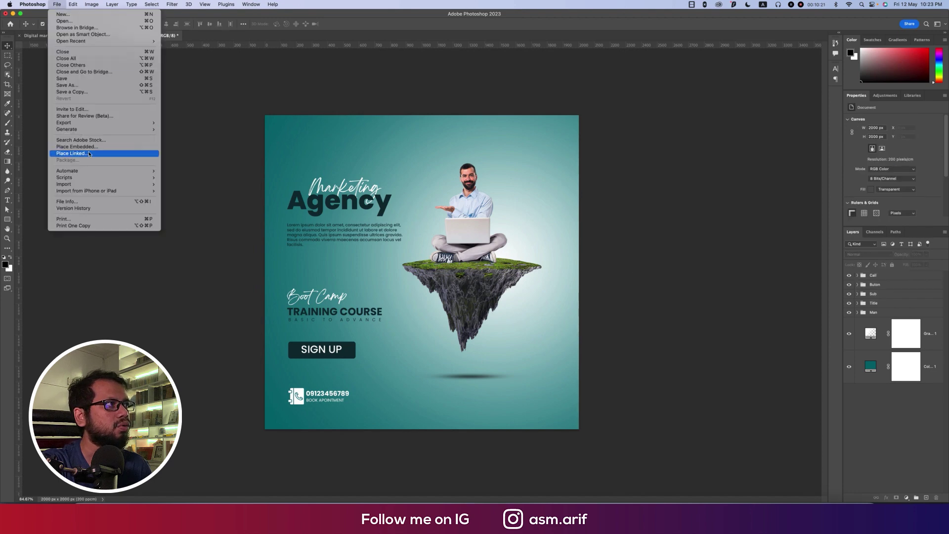
left_click(89, 147)
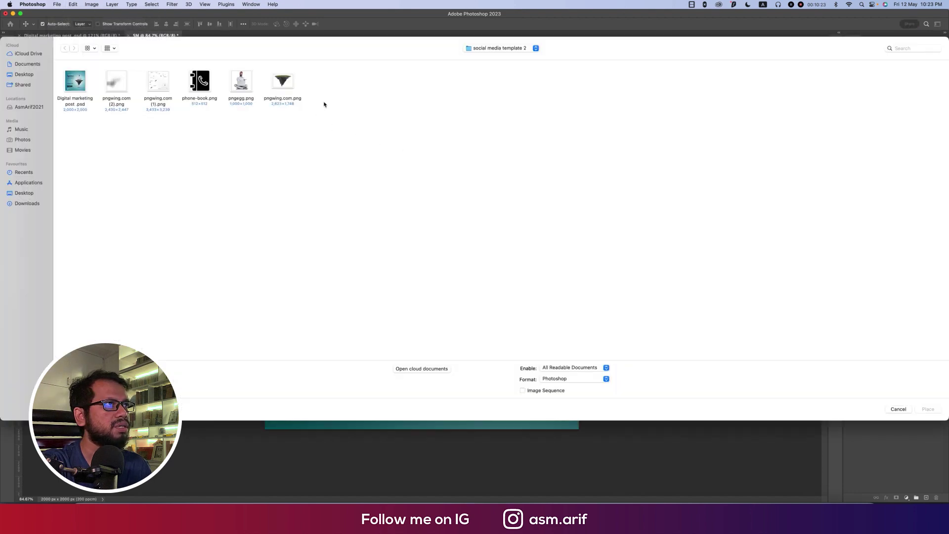
left_click(480, 49)
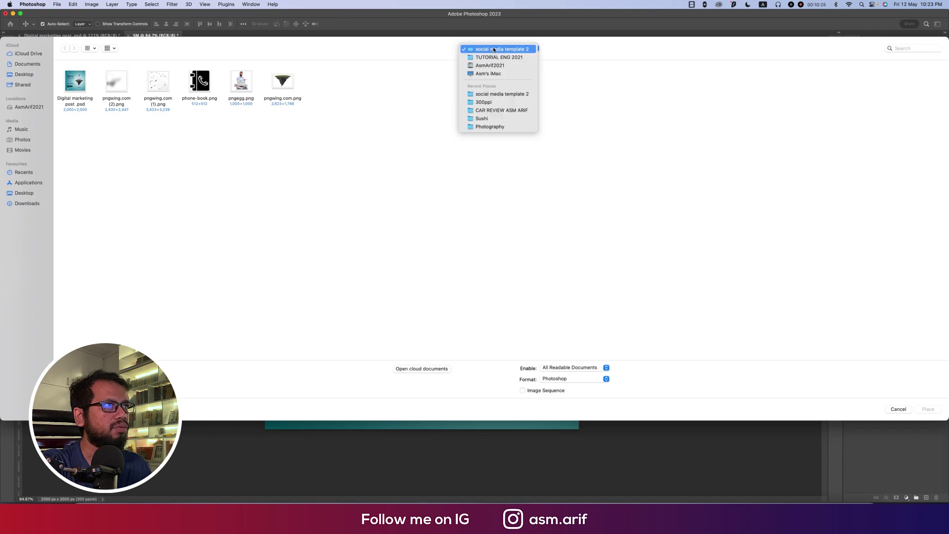
left_click(489, 63)
double_click(283, 80)
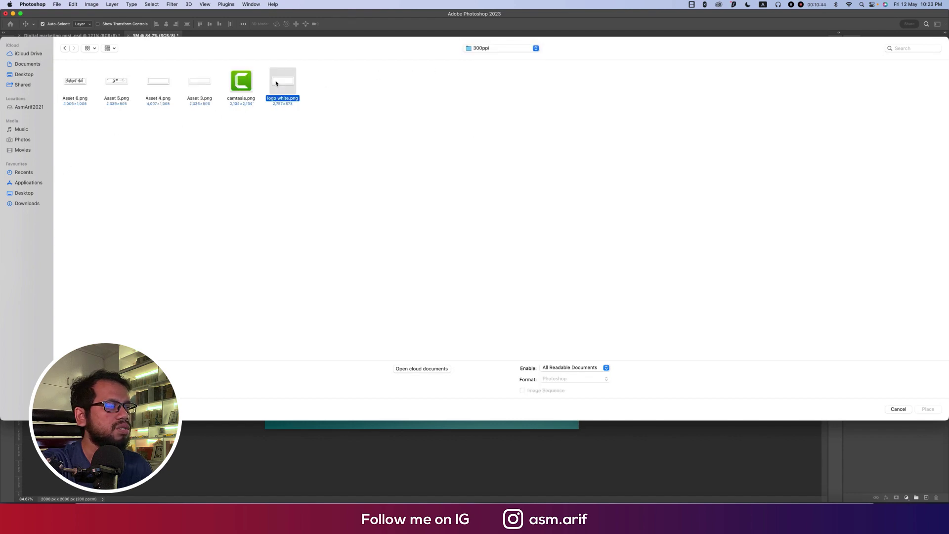
left_click_drag(579, 273, 310, 143)
key("Return")
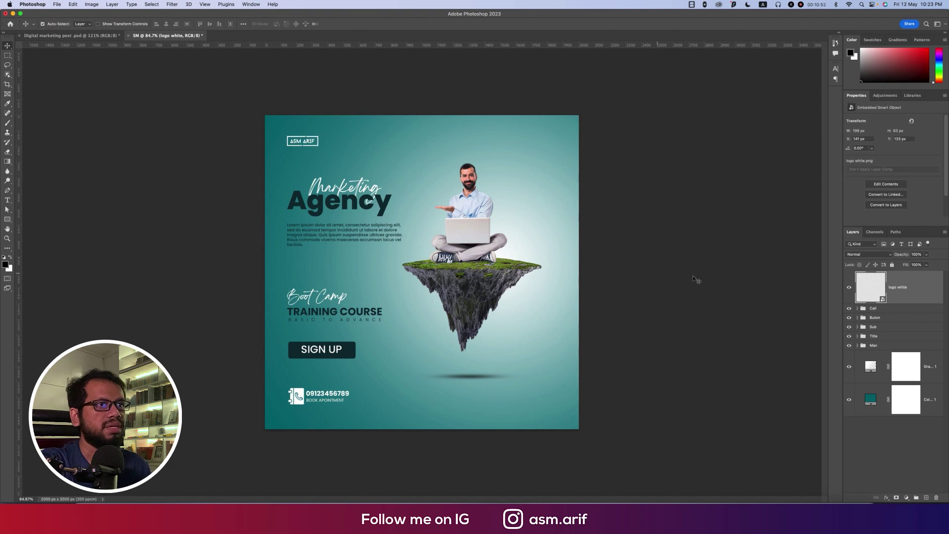
- Group the logo with the Call, Buton, Sub, Title and Man groups and centre the new group vertically on the canvas
left_click(899, 346, "shift")
key("super+g")
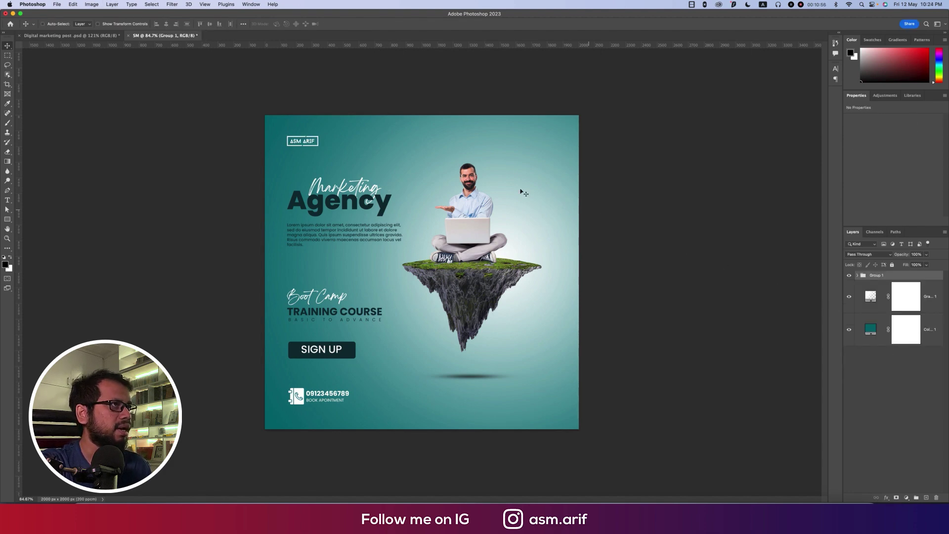
key("super+a")
left_click(210, 24)
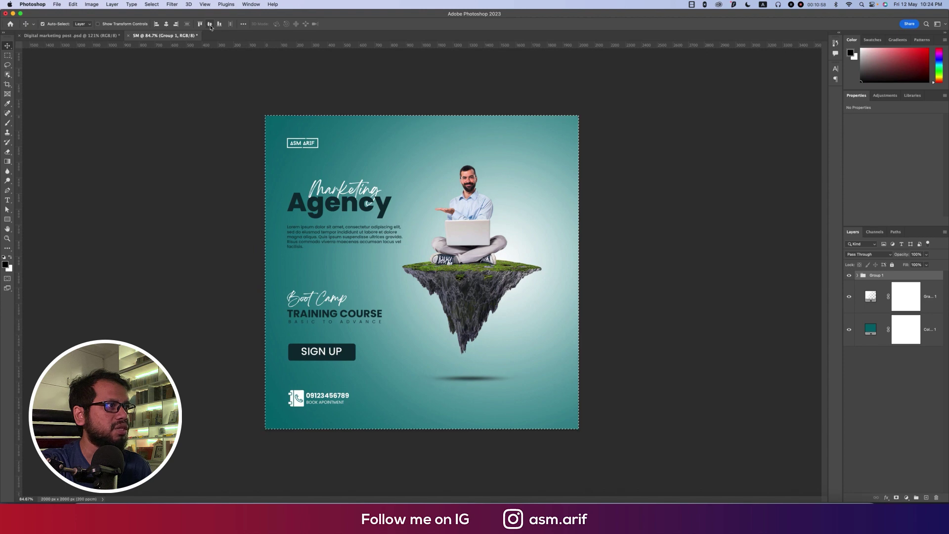
- Ungroup the group holding the logo and the content groups, and clear the canvas selection
right_click(898, 277)
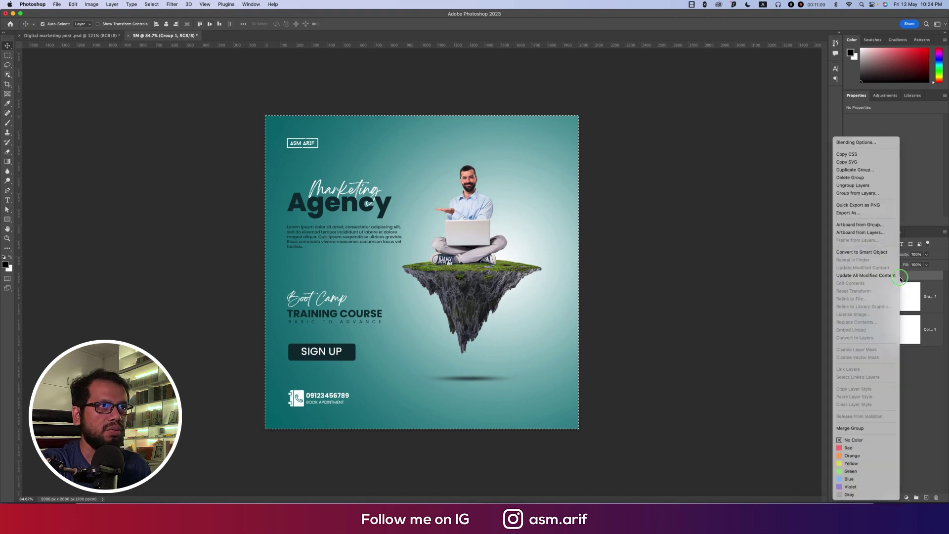
left_click(854, 185)
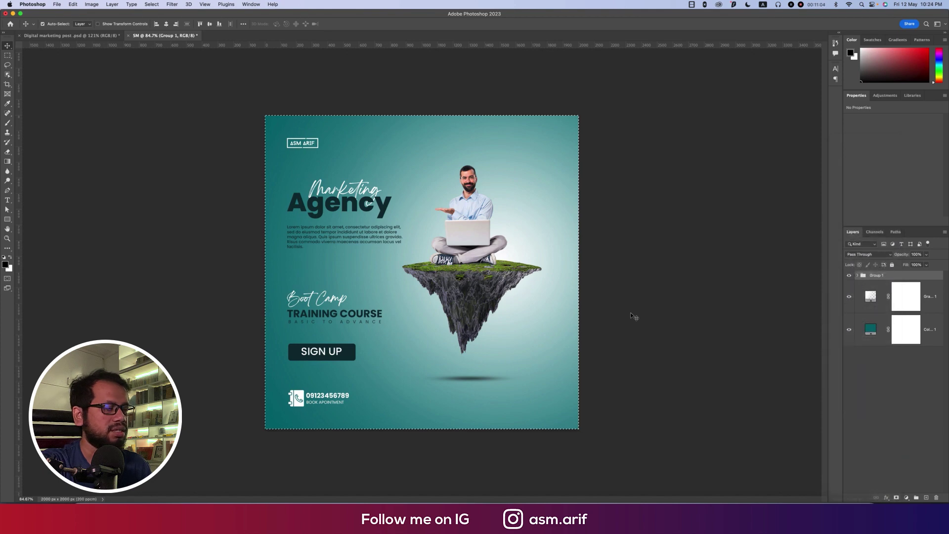
key("super+d")
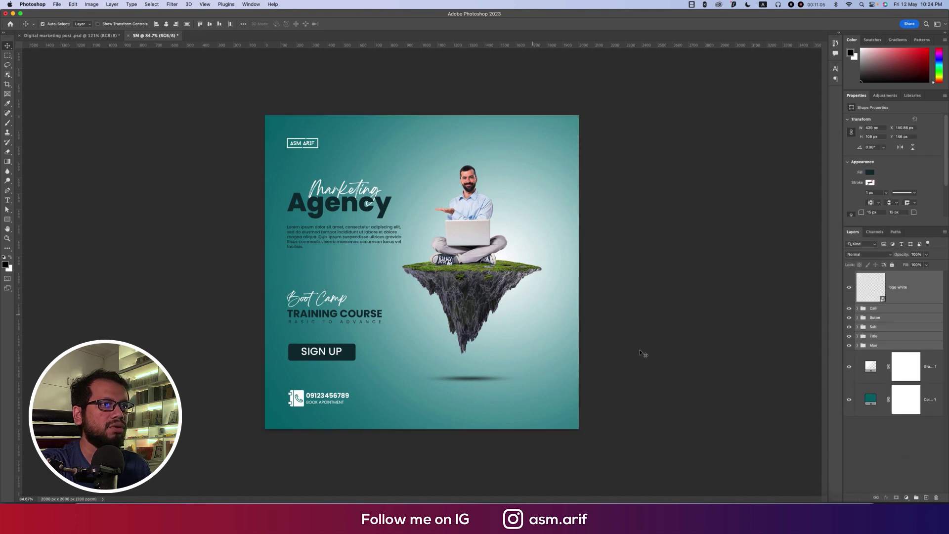
- Place pngwing.com (2).png from the social media template 2 folder as embedded, directly above the bottom color fill layer
left_click(928, 399)
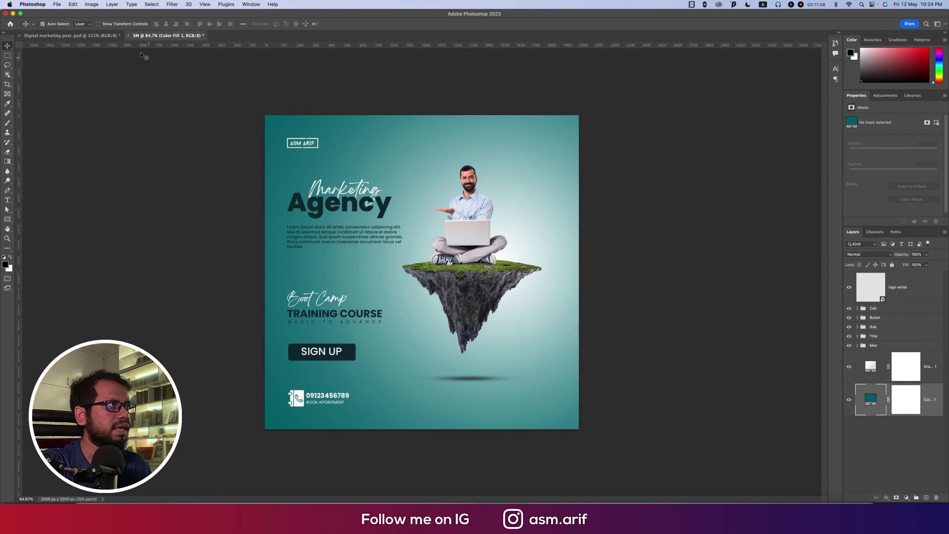
left_click(107, 36)
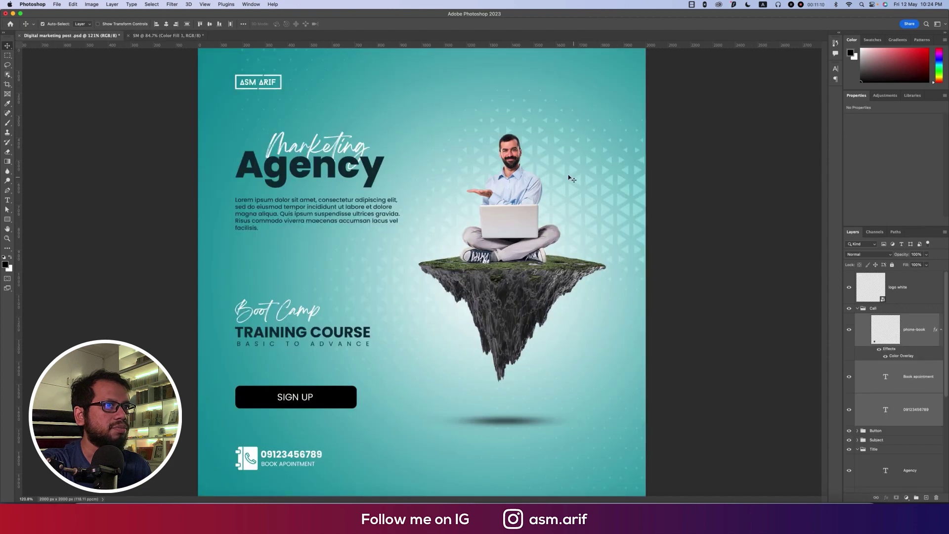
left_click(192, 37)
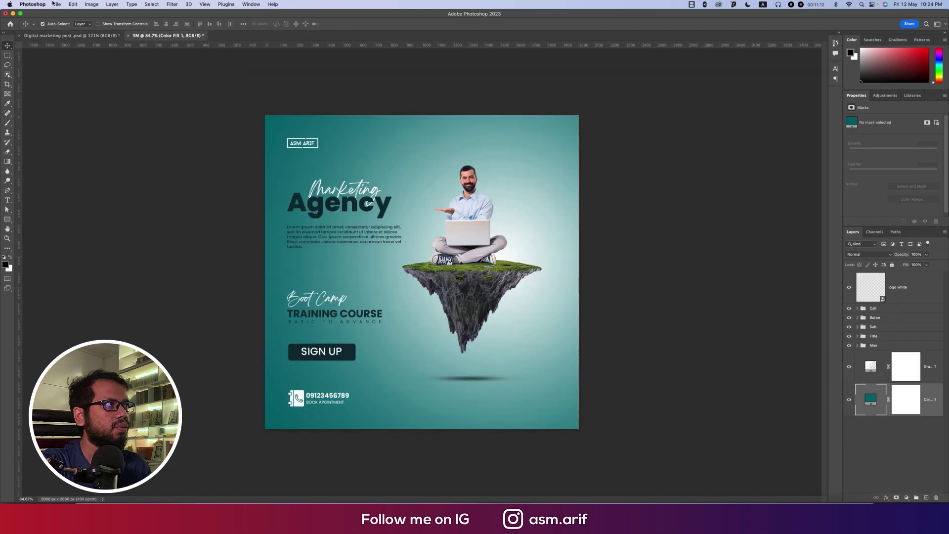
left_click(55, 4)
left_click(290, 165)
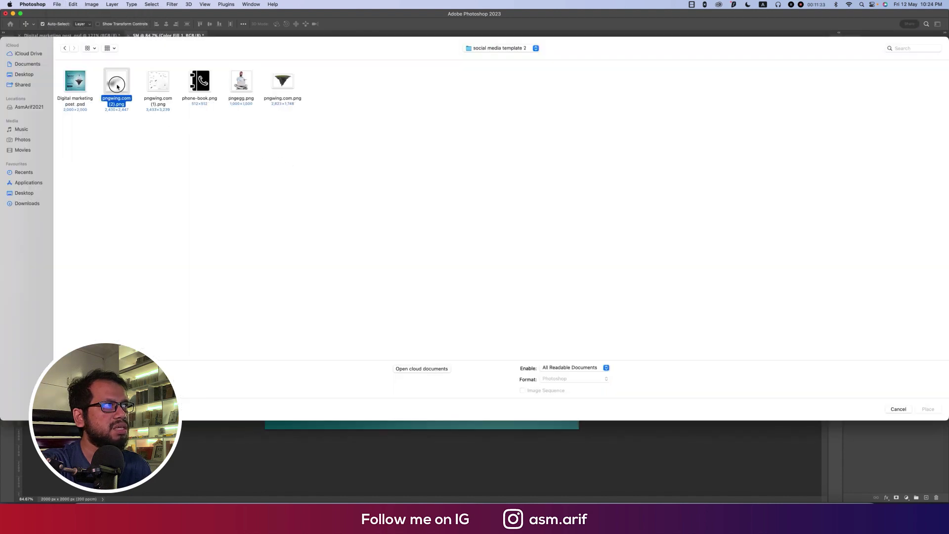
double_click(117, 87)
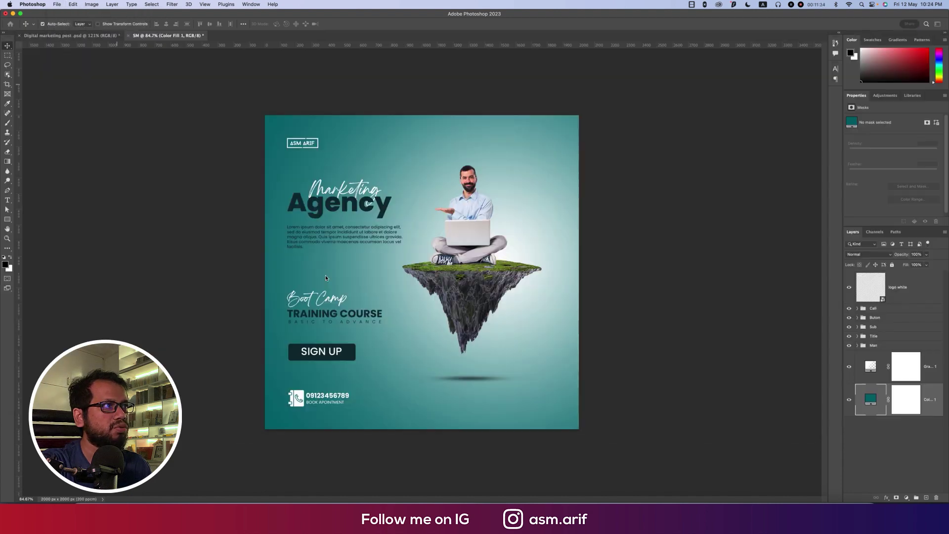
- Flip the placed triangle pattern horizontally and vertically so its dense part sits behind the man, and commit the placement
right_click(445, 189)
left_click(460, 349)
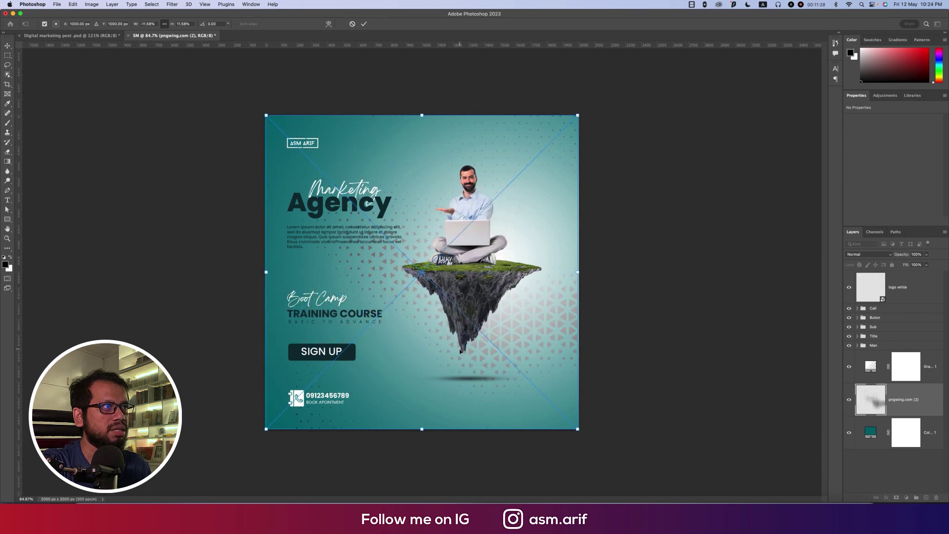
right_click(547, 357)
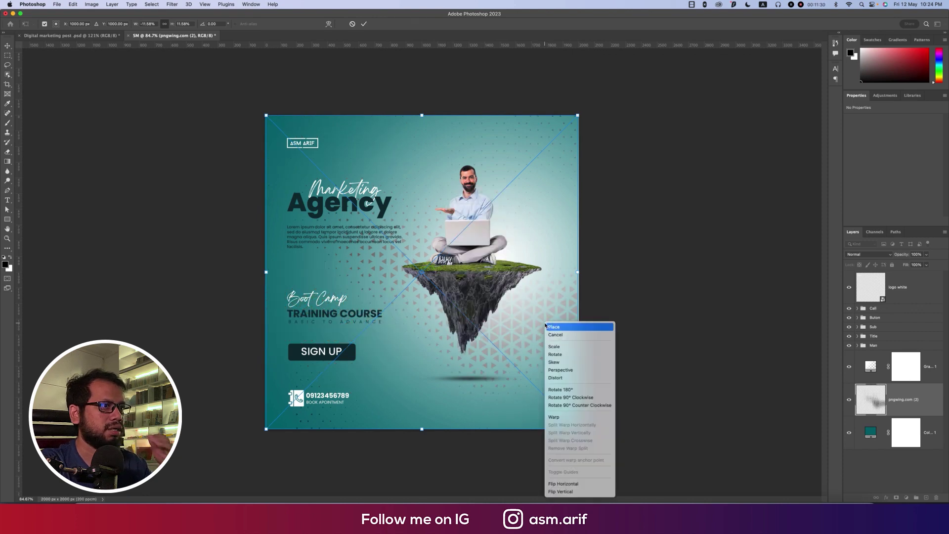
left_click(563, 492)
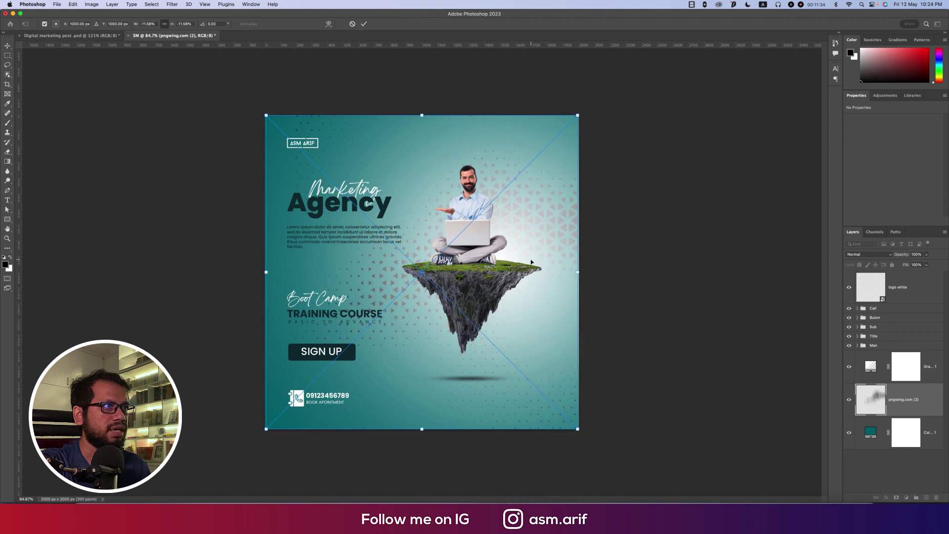
mouse_move(548, 250)
left_mouse_down()
mouse_move(557, 246)
mouse_move(549, 249)
left_mouse_up()
key("Return")
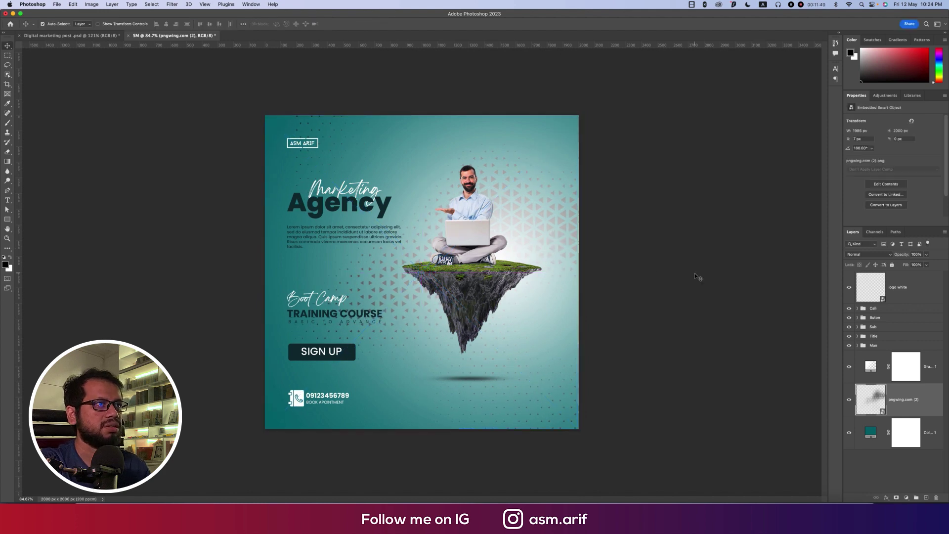
- Set the pattern layer's blend mode to Linear Dodge (Add) and its opacity to 80%, and clear the layer selection
left_click(883, 257)
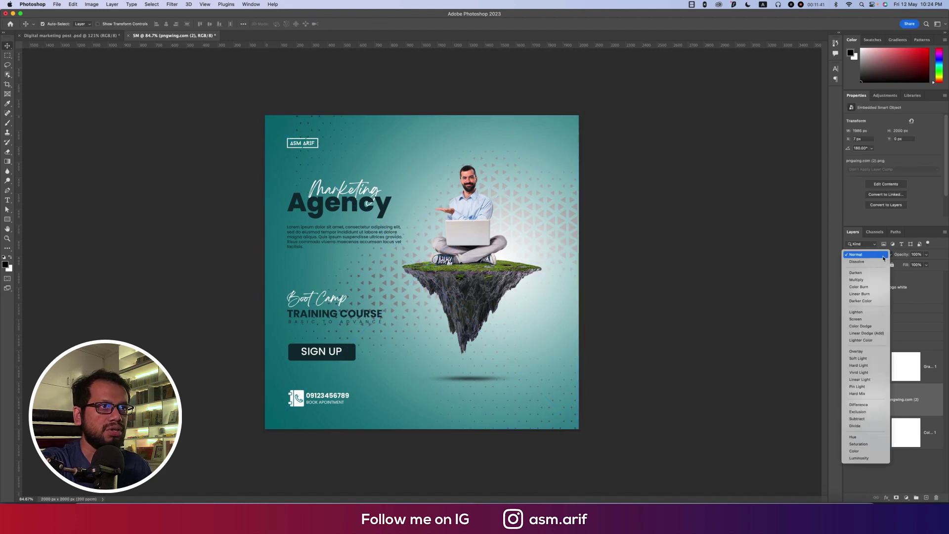
left_click(877, 333)
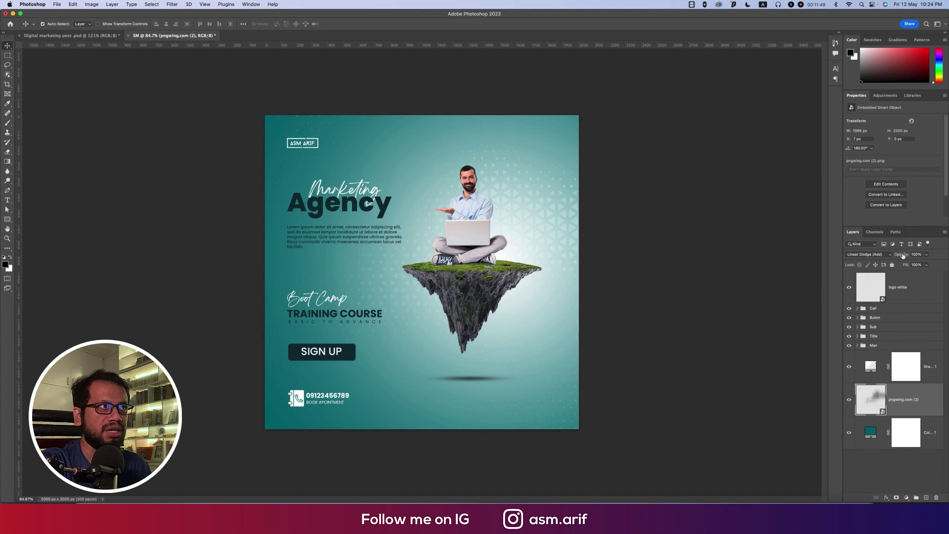
left_click_drag(902, 255, 895, 255)
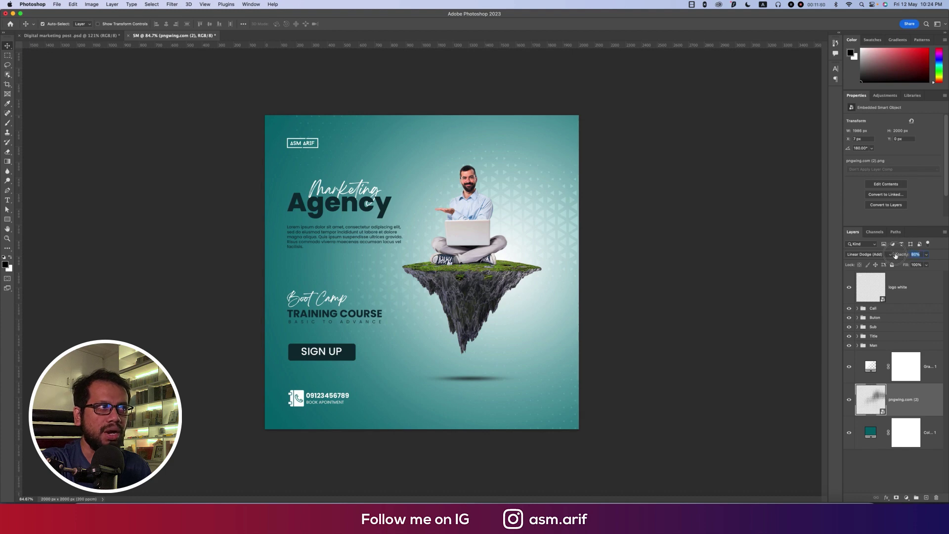
left_click(710, 311)
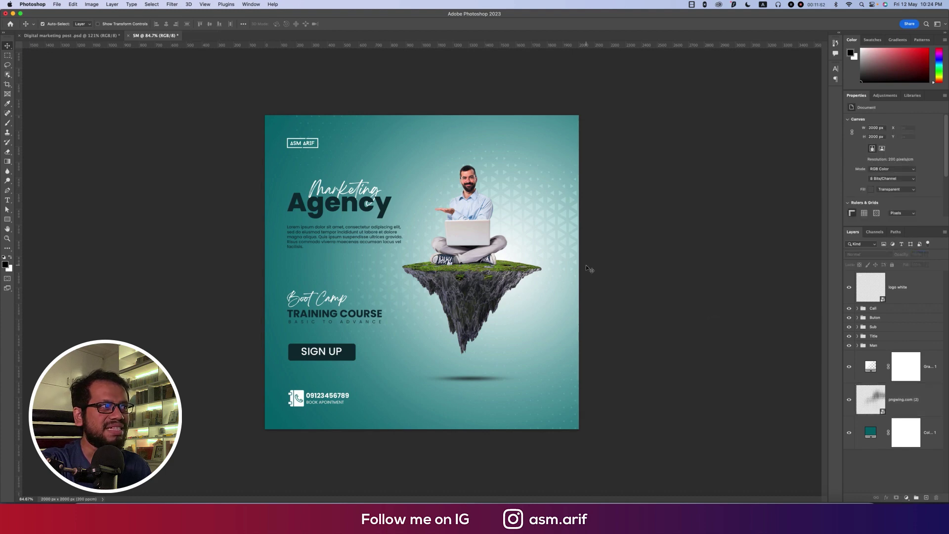
- Save a JPEG copy of the design as SM copy.jpg in the social media template 2 folder
scroll(586, 264, "up", 3)
key("super+s")
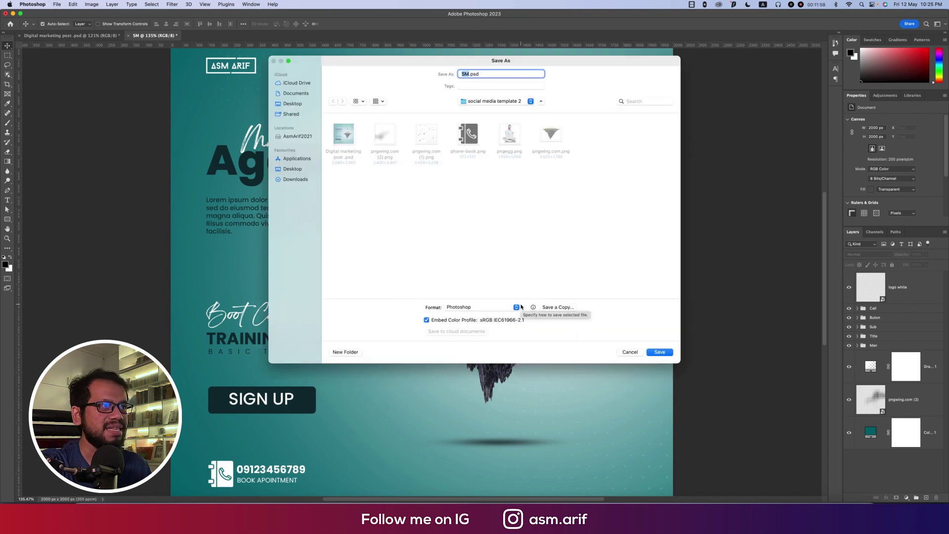
left_click(555, 307)
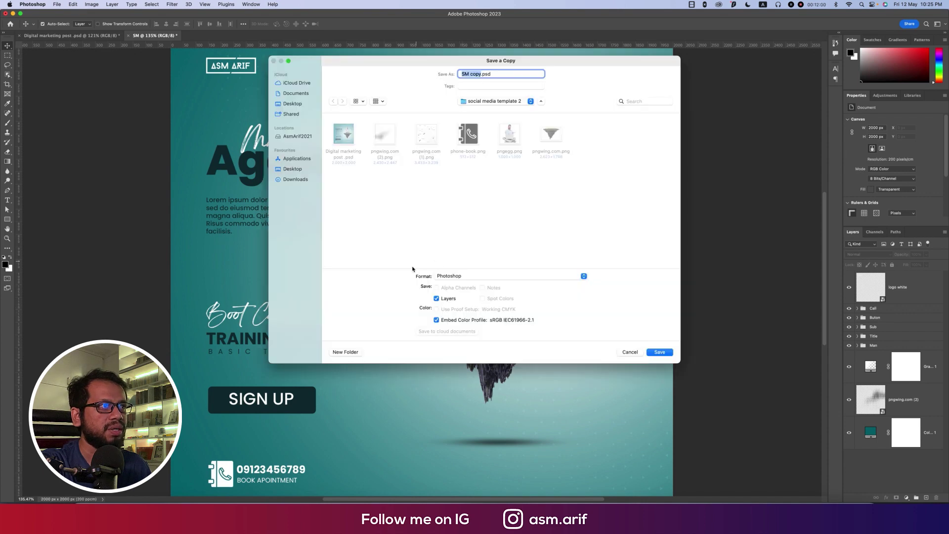
left_click(454, 278)
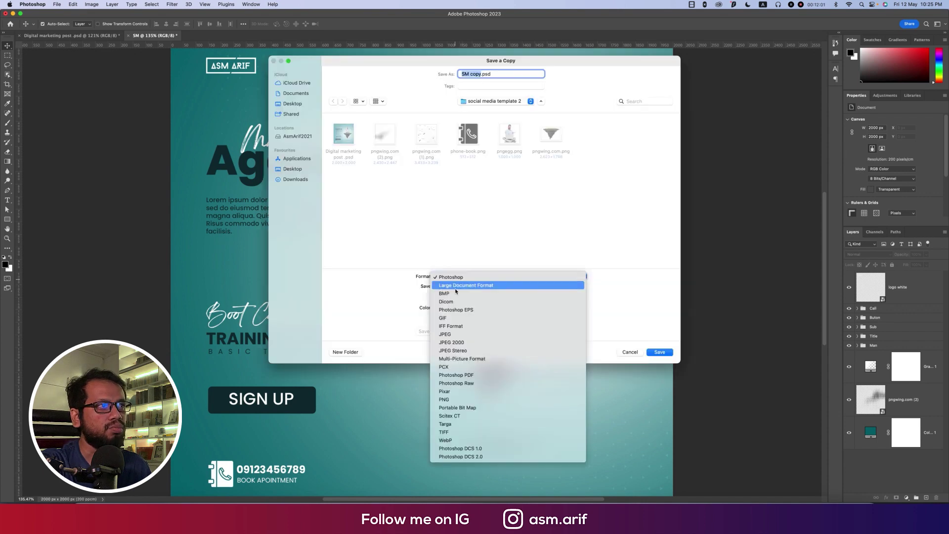
left_click(458, 335)
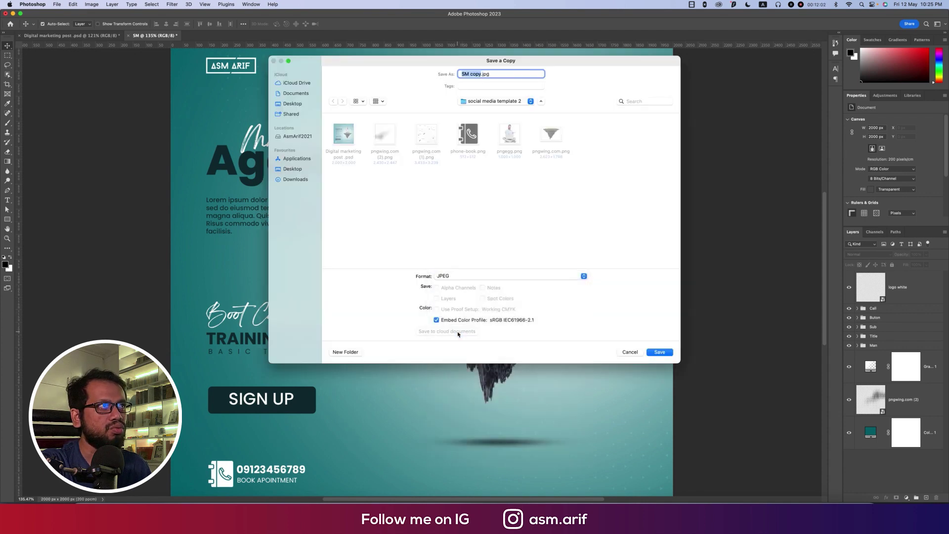
left_click(662, 355)
left_click(519, 146)
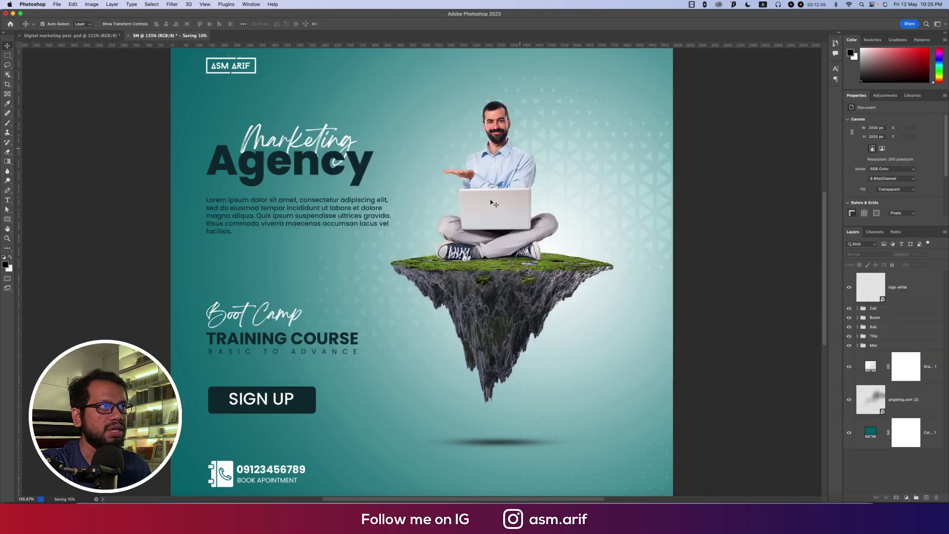
scroll(494, 247, "down", 3)
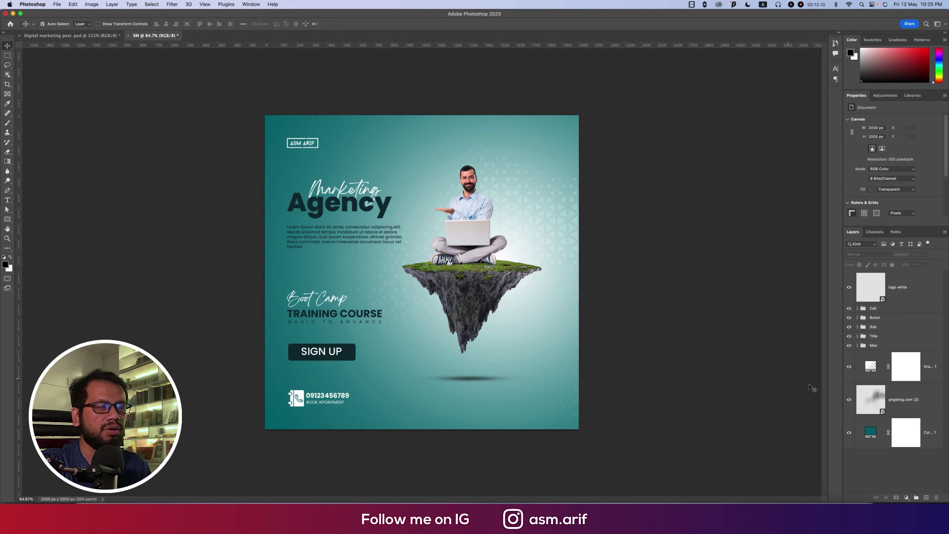
- Open the bottom color fill layer's color for editing and try several green shades, ending with the light green 74ae88
double_click(871, 433)
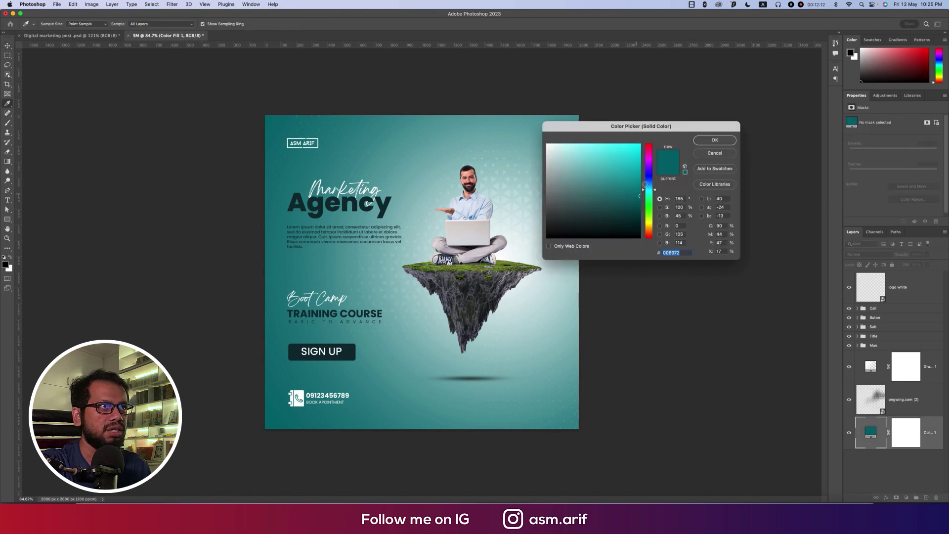
left_click_drag(644, 184, 655, 204)
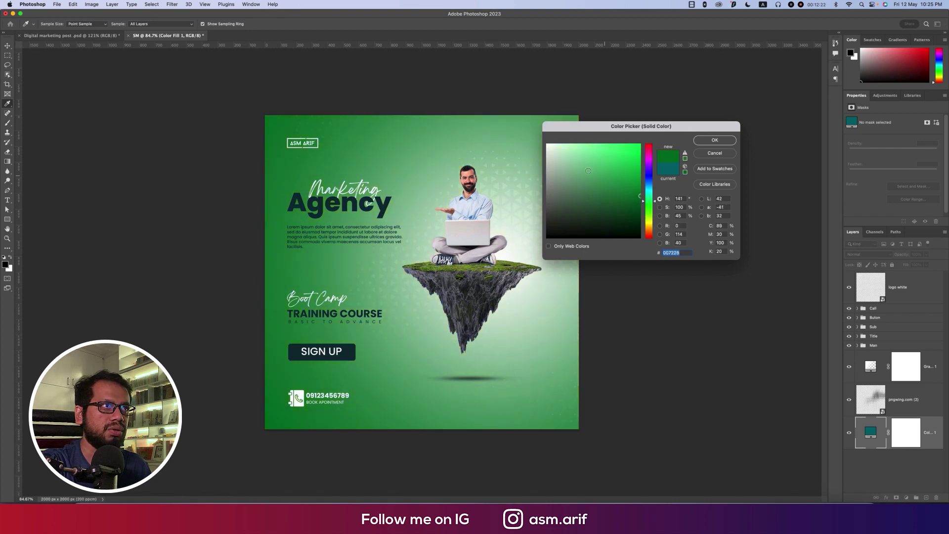
left_click(583, 166)
left_click(586, 213)
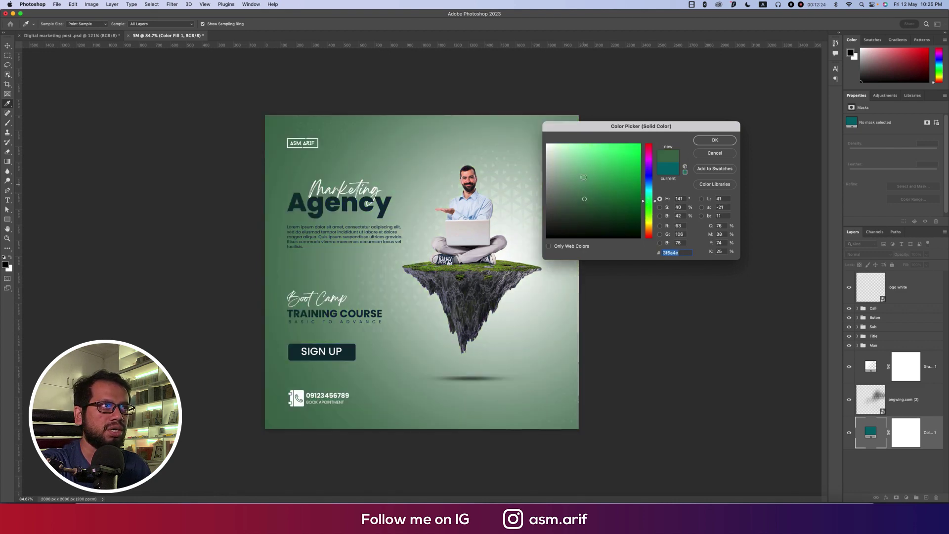
left_click(586, 186)
left_click(584, 220)
left_click(575, 199)
left_click(577, 173)
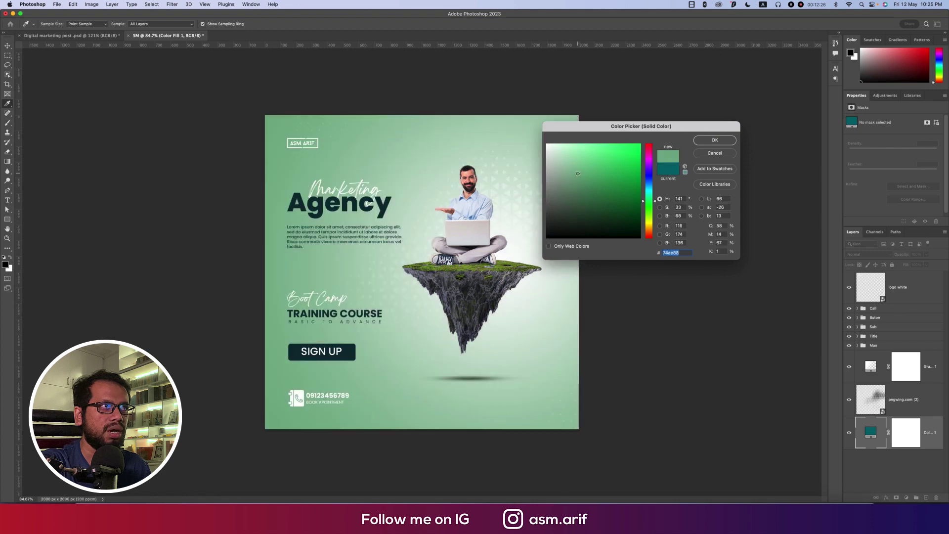
- Try violet and blue shades for the background fill, and apply the light cyan-blue 50adc4
mouse_move(644, 191)
left_mouse_down()
mouse_move(645, 155)
mouse_move(645, 177)
left_mouse_up()
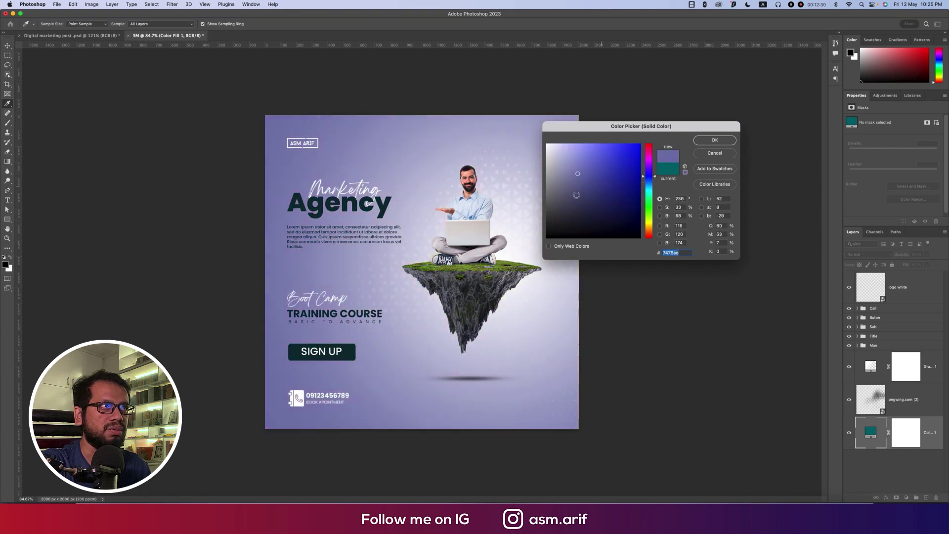
left_click(489, 200)
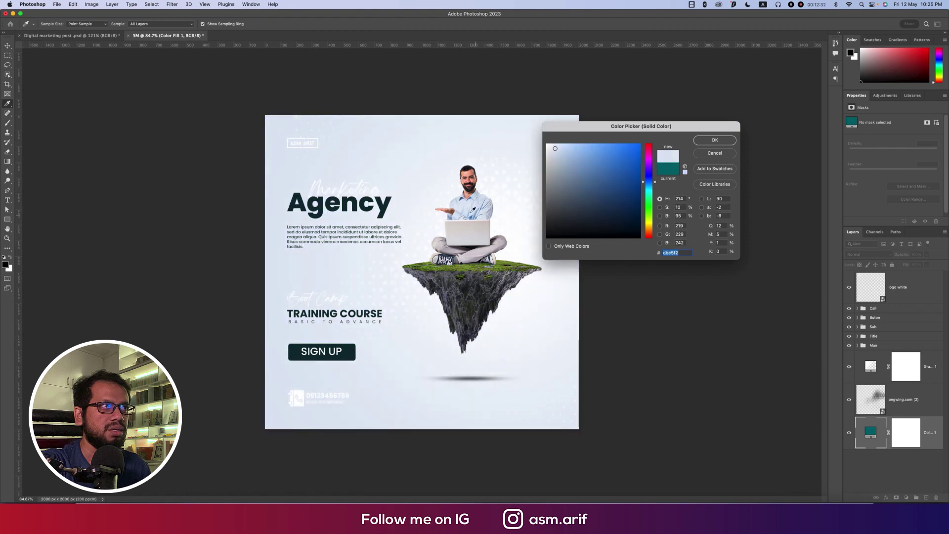
left_click(476, 194)
left_click(607, 173)
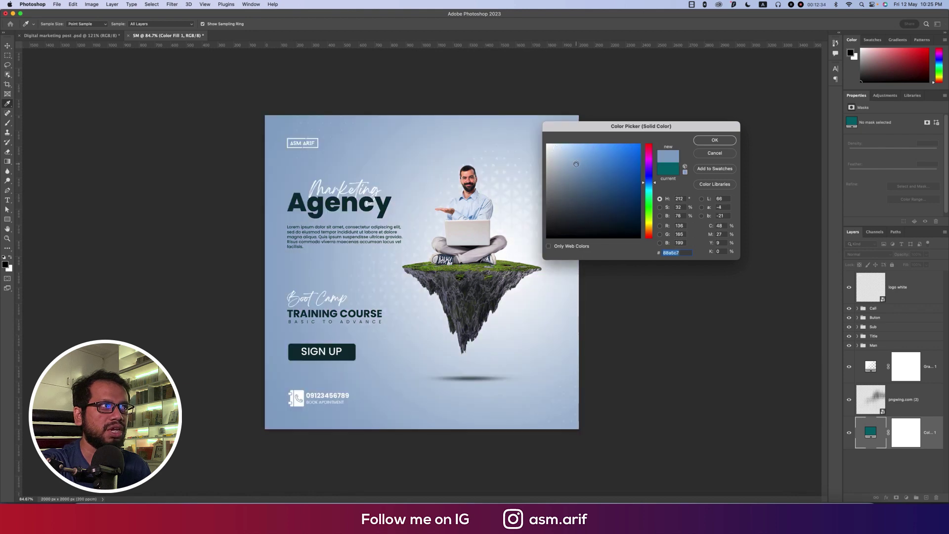
left_click(606, 173)
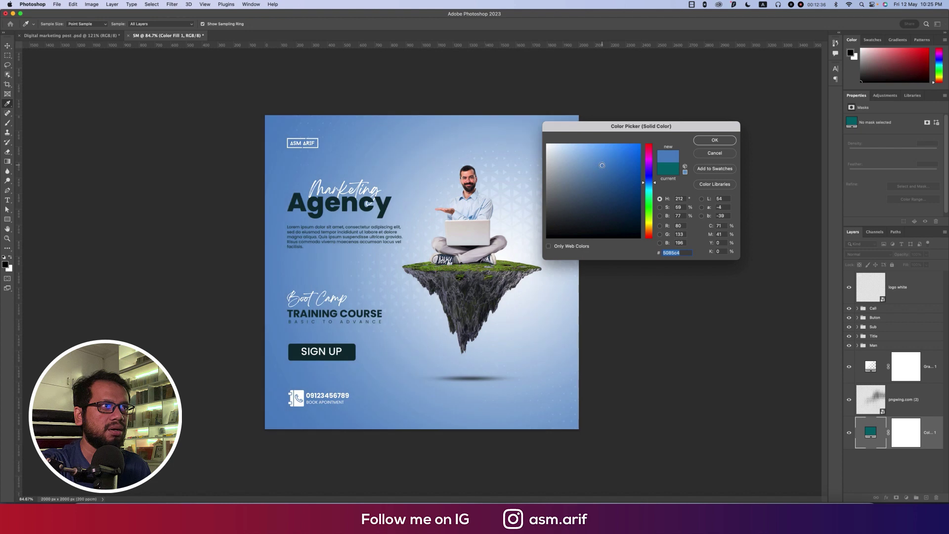
left_click_drag(651, 183, 653, 188)
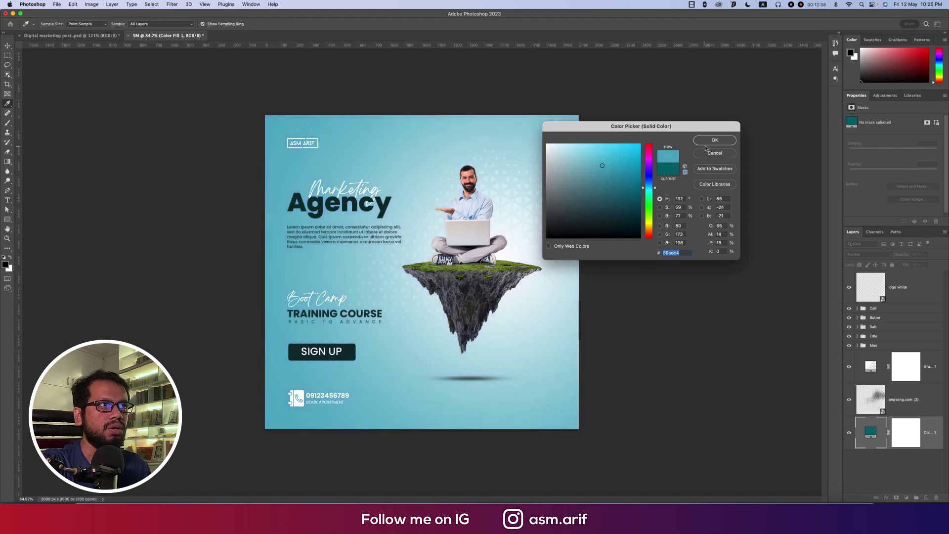
left_click(712, 142)
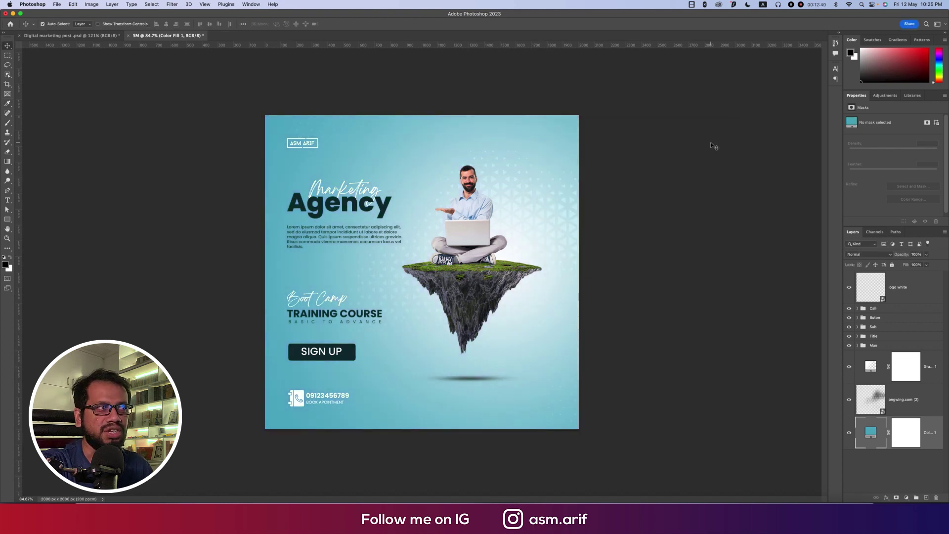